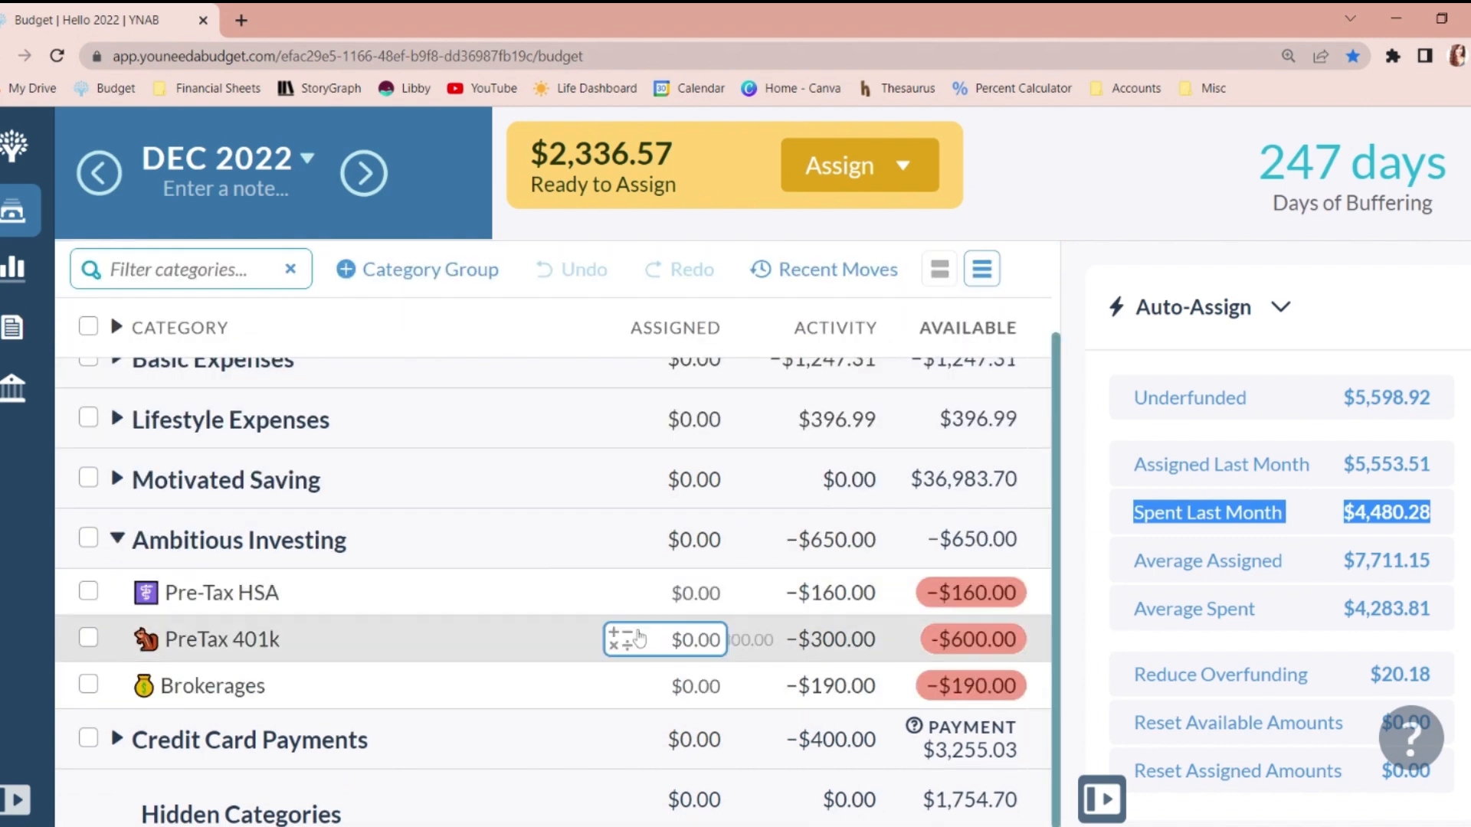
Assign $300 to the PreTax 401k category and $160 to the Pre-Tax HSA category for December 2022.
click(696, 640)
text(300)
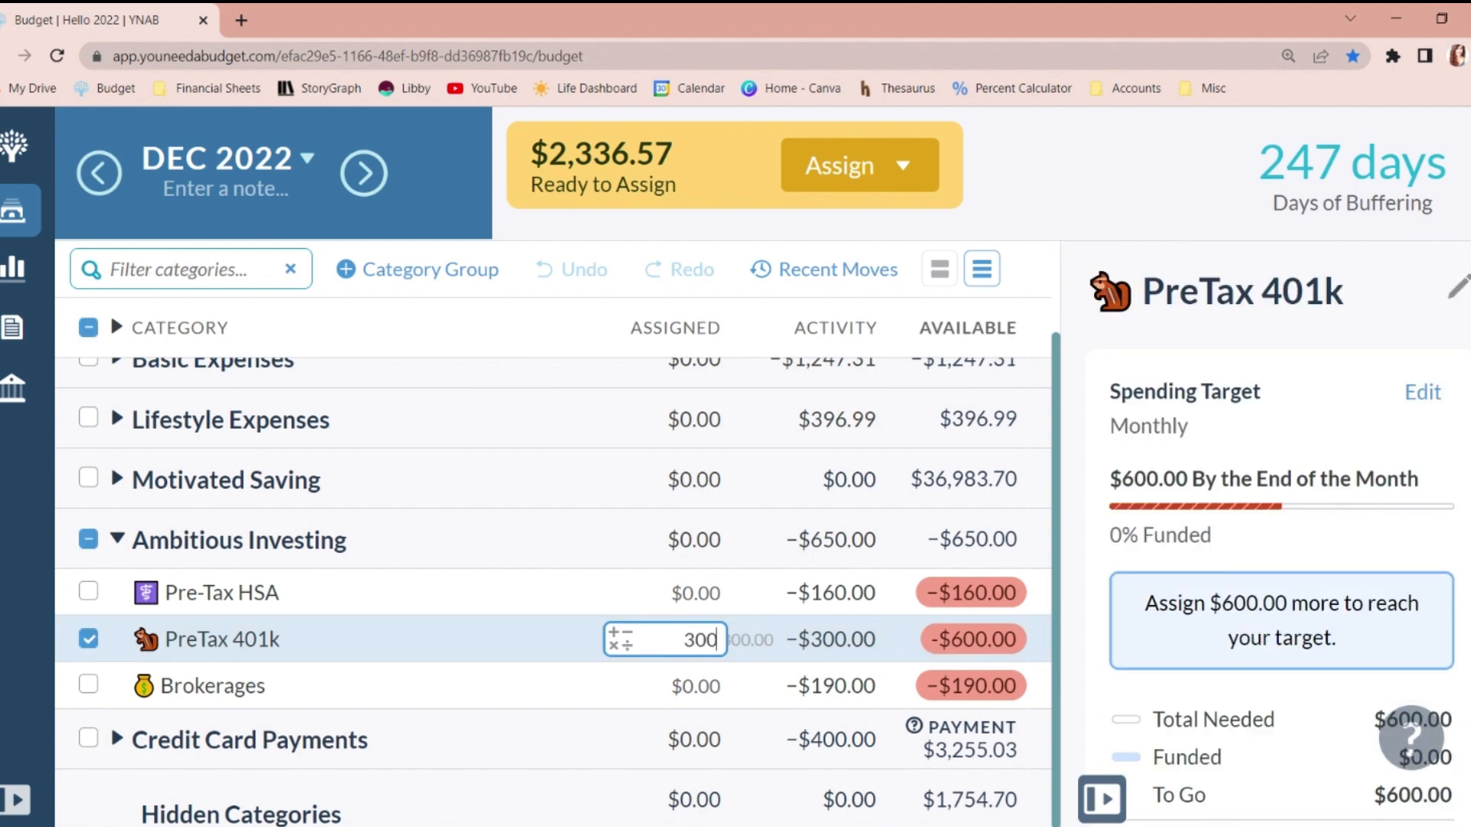
key(Return)
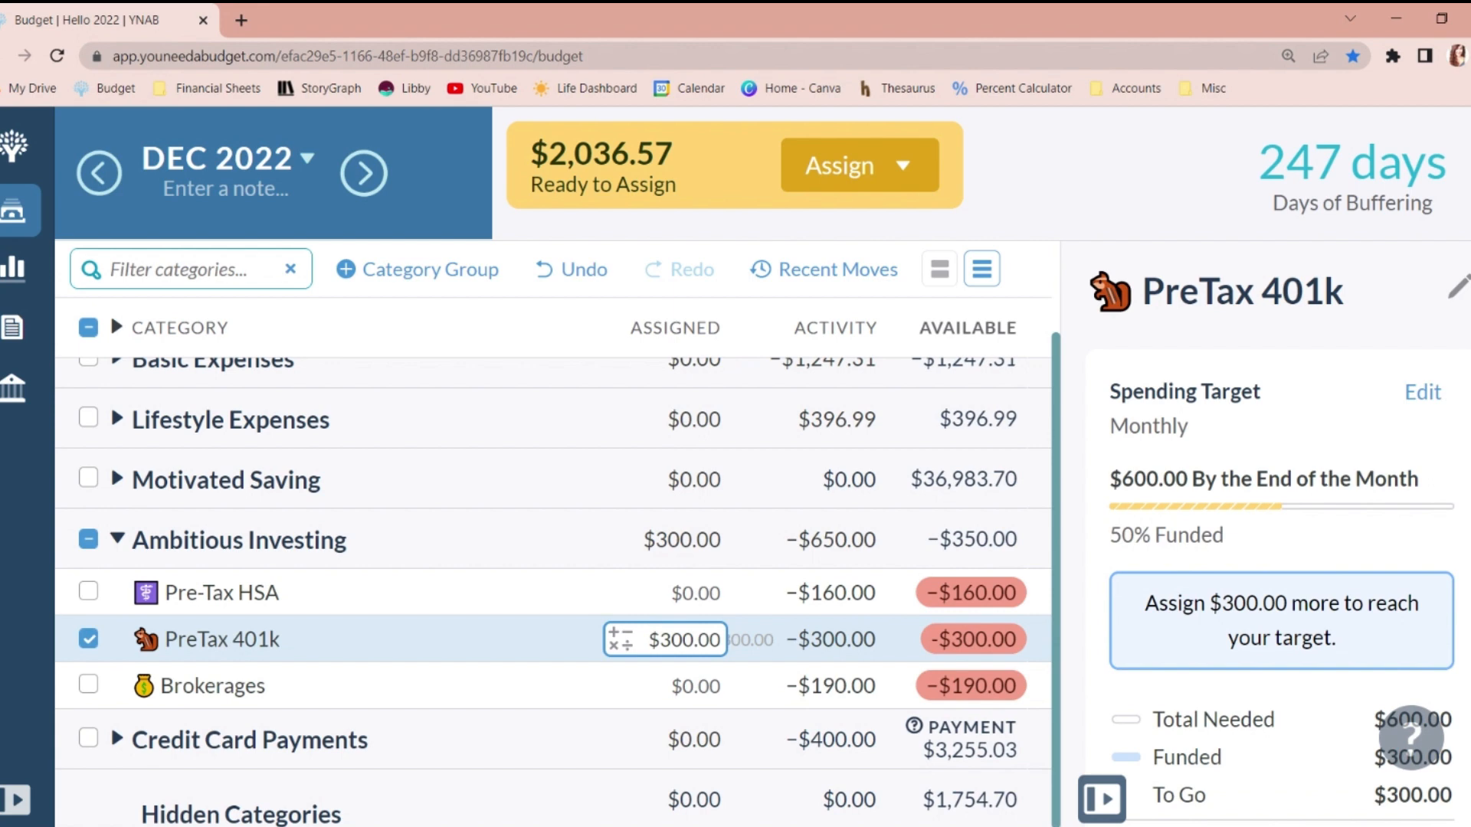
key(Up)
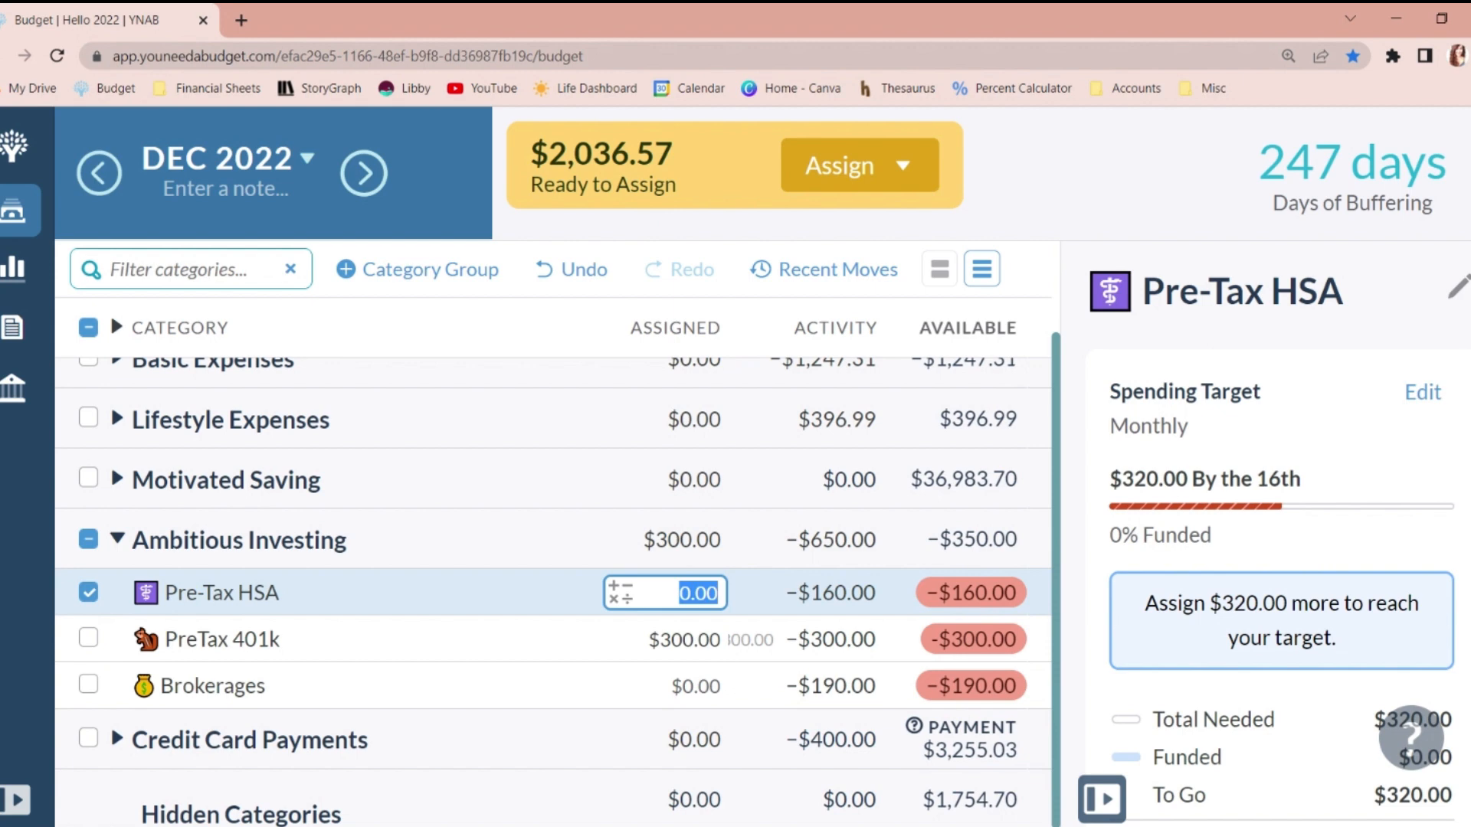
text(160)
key(Return)
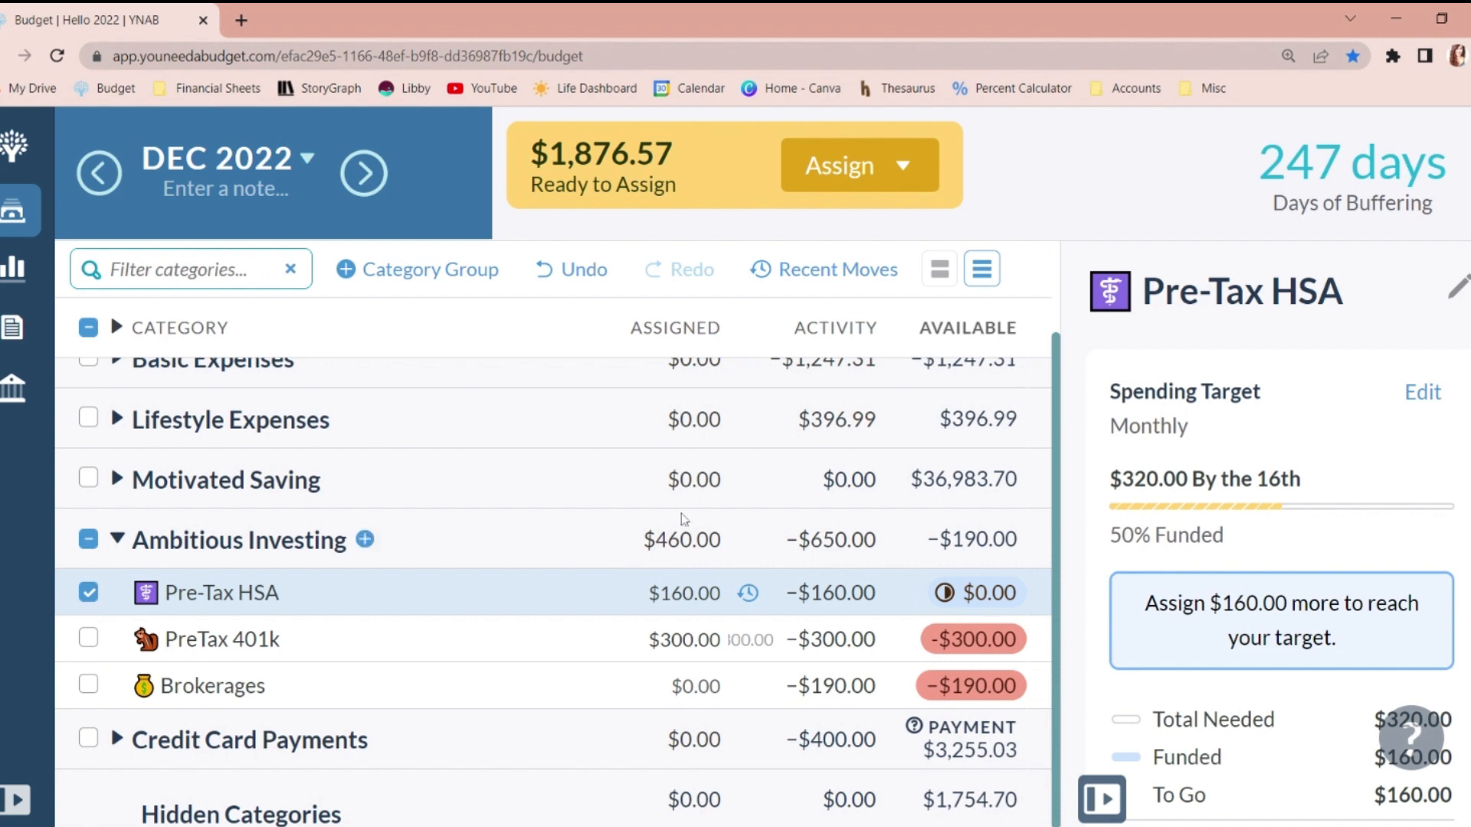
Assign $190 to Brokerages and collapse the Ambitious Investing group.
click(693, 685)
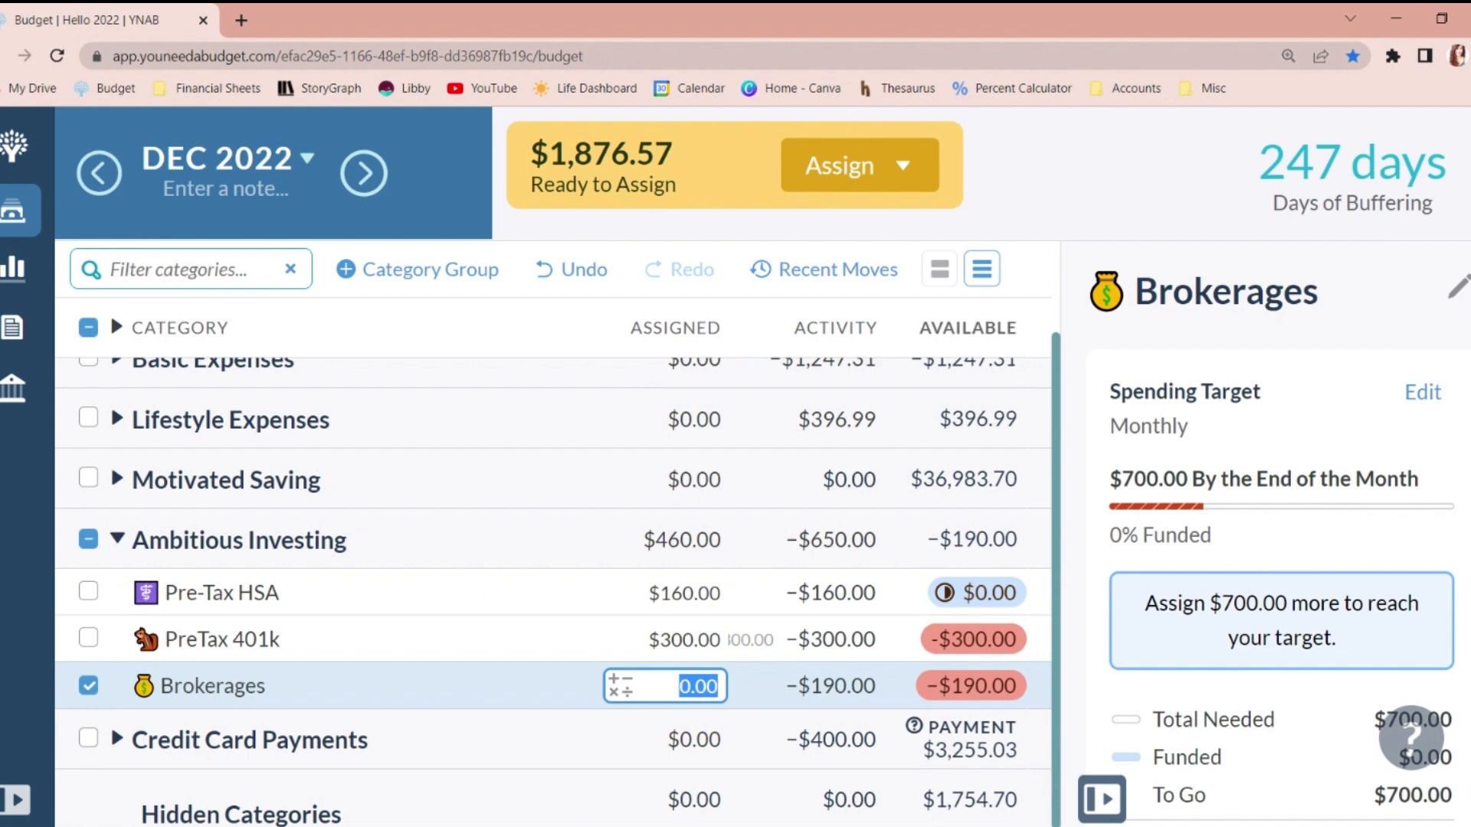
text(190)
key(Return)
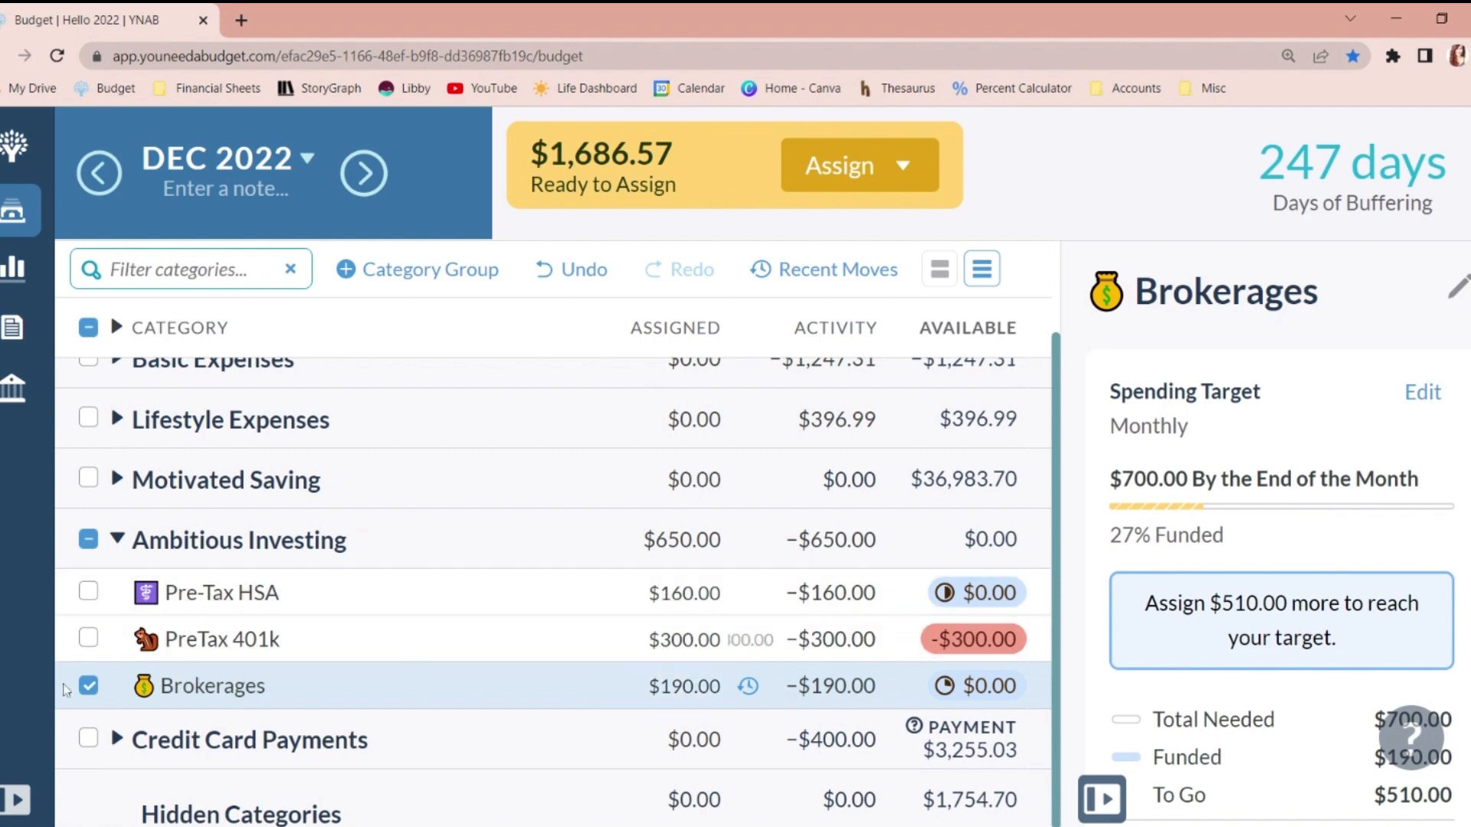
click(88, 685)
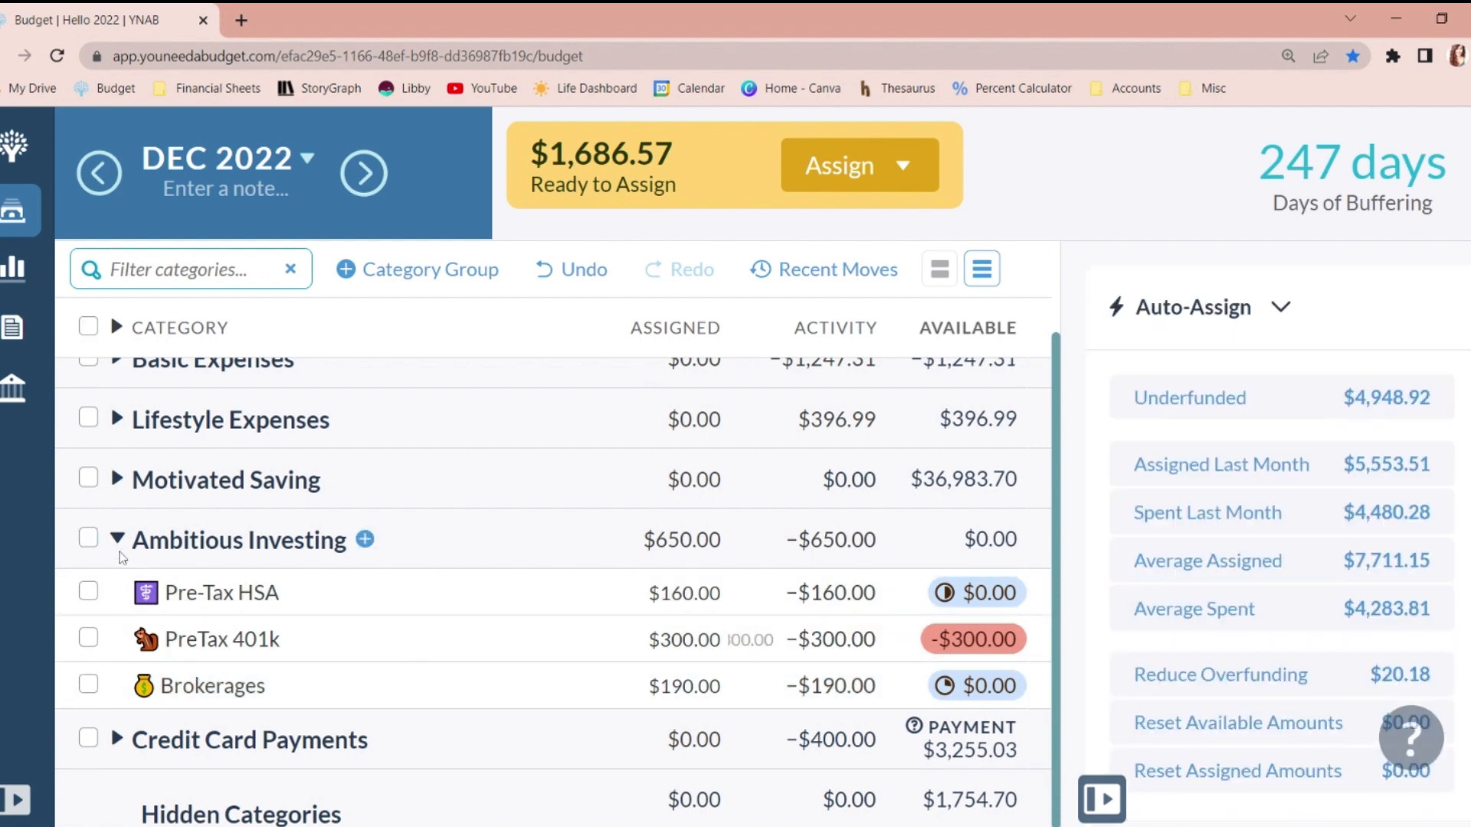
click(117, 540)
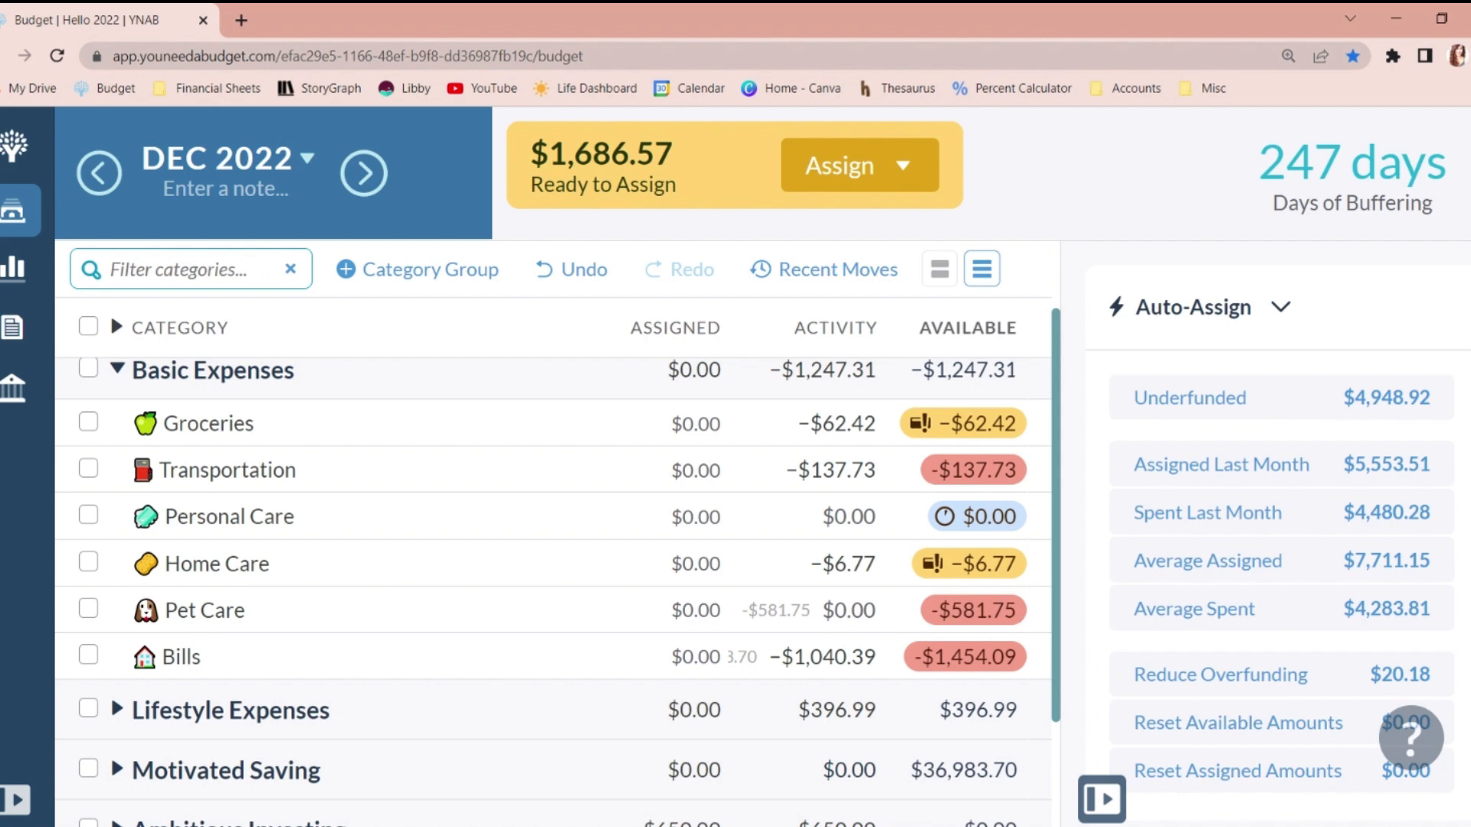
Assign $150 to Groceries, review the category's activity transactions, and deselect it.
click(836, 423)
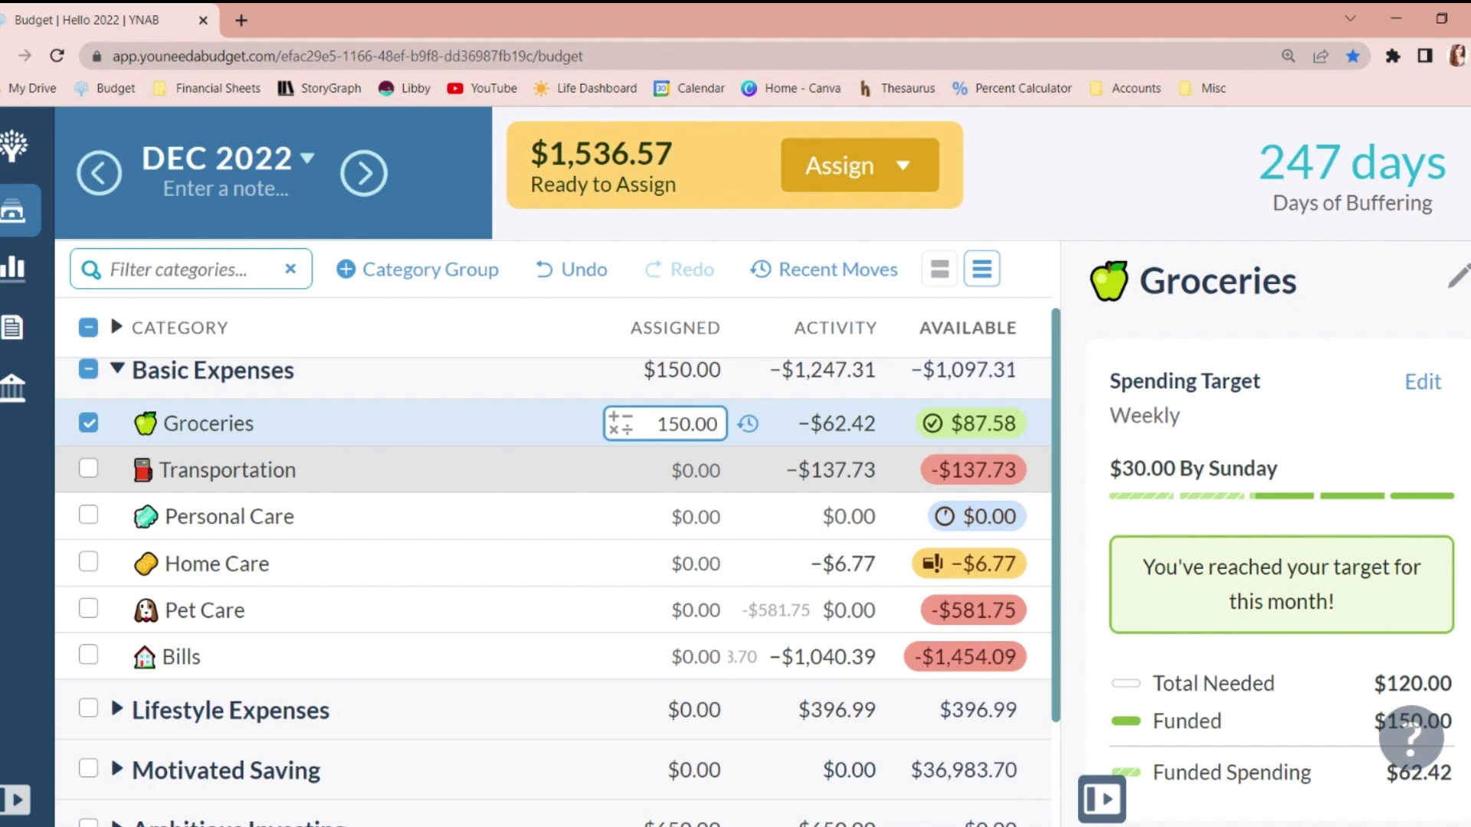
click(837, 423)
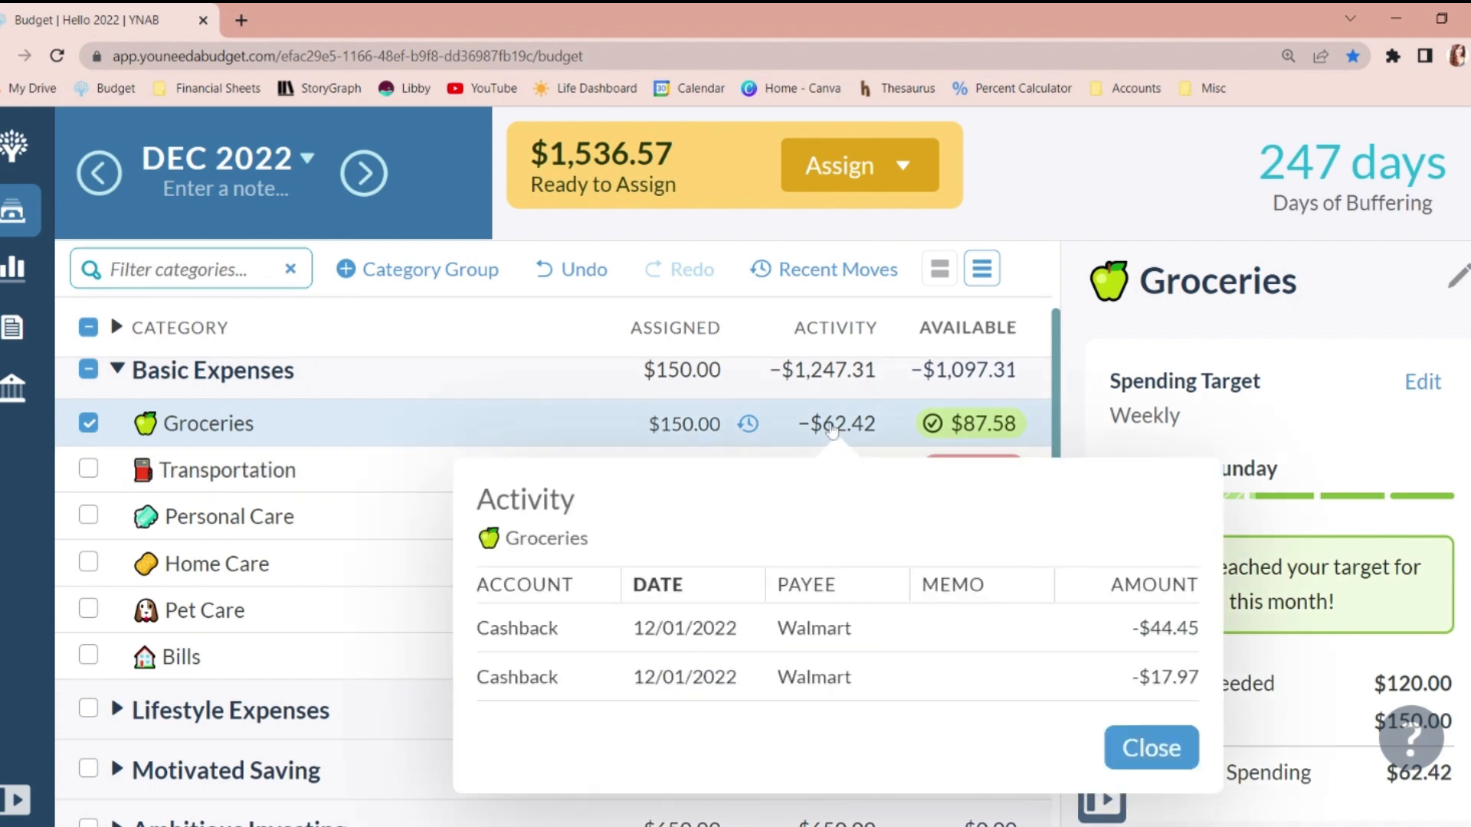
click(1017, 192)
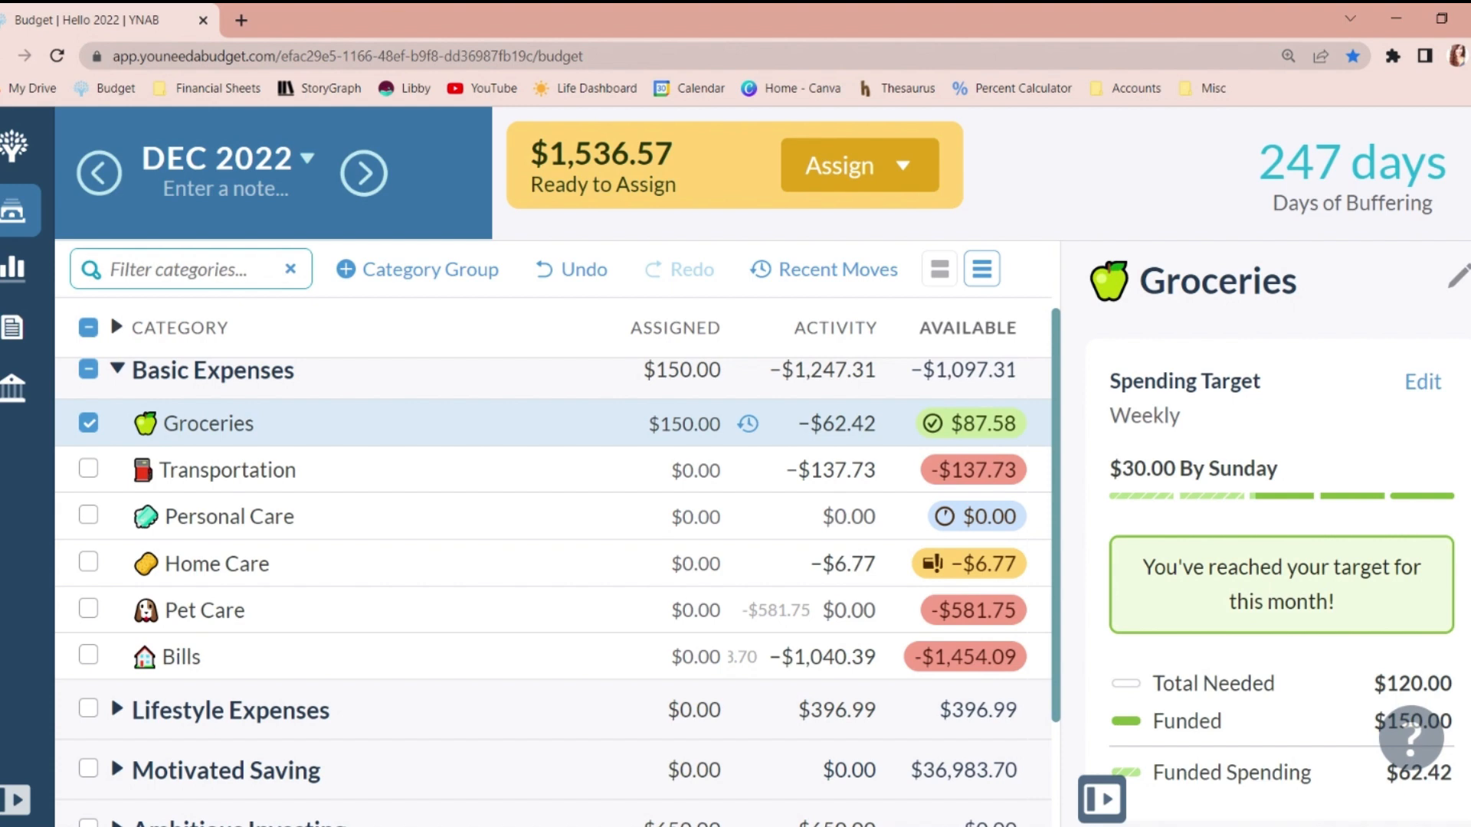
click(112, 429)
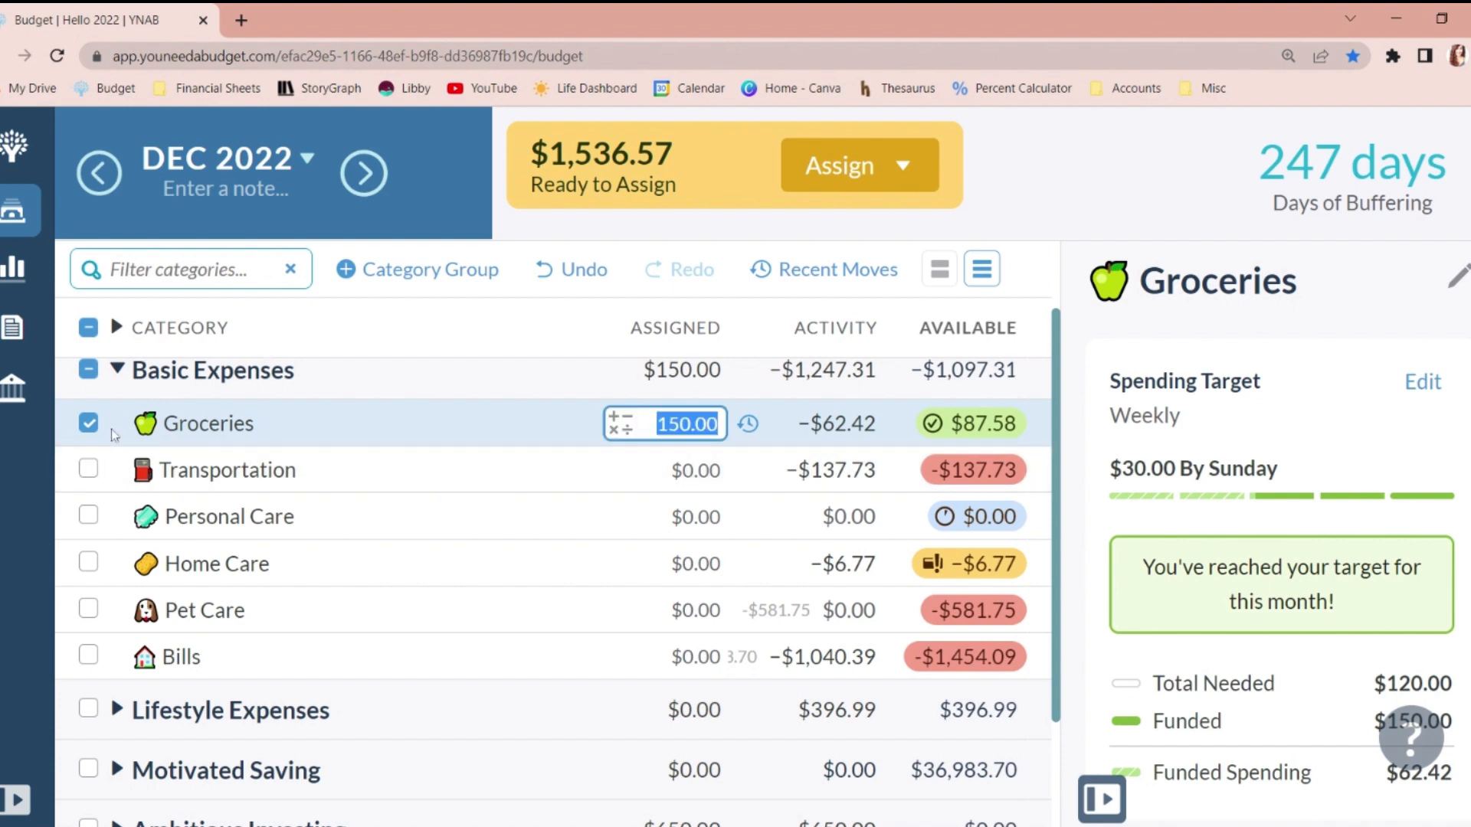
click(103, 429)
Assign 137.73+60 to the Transportation category.
click(472, 479)
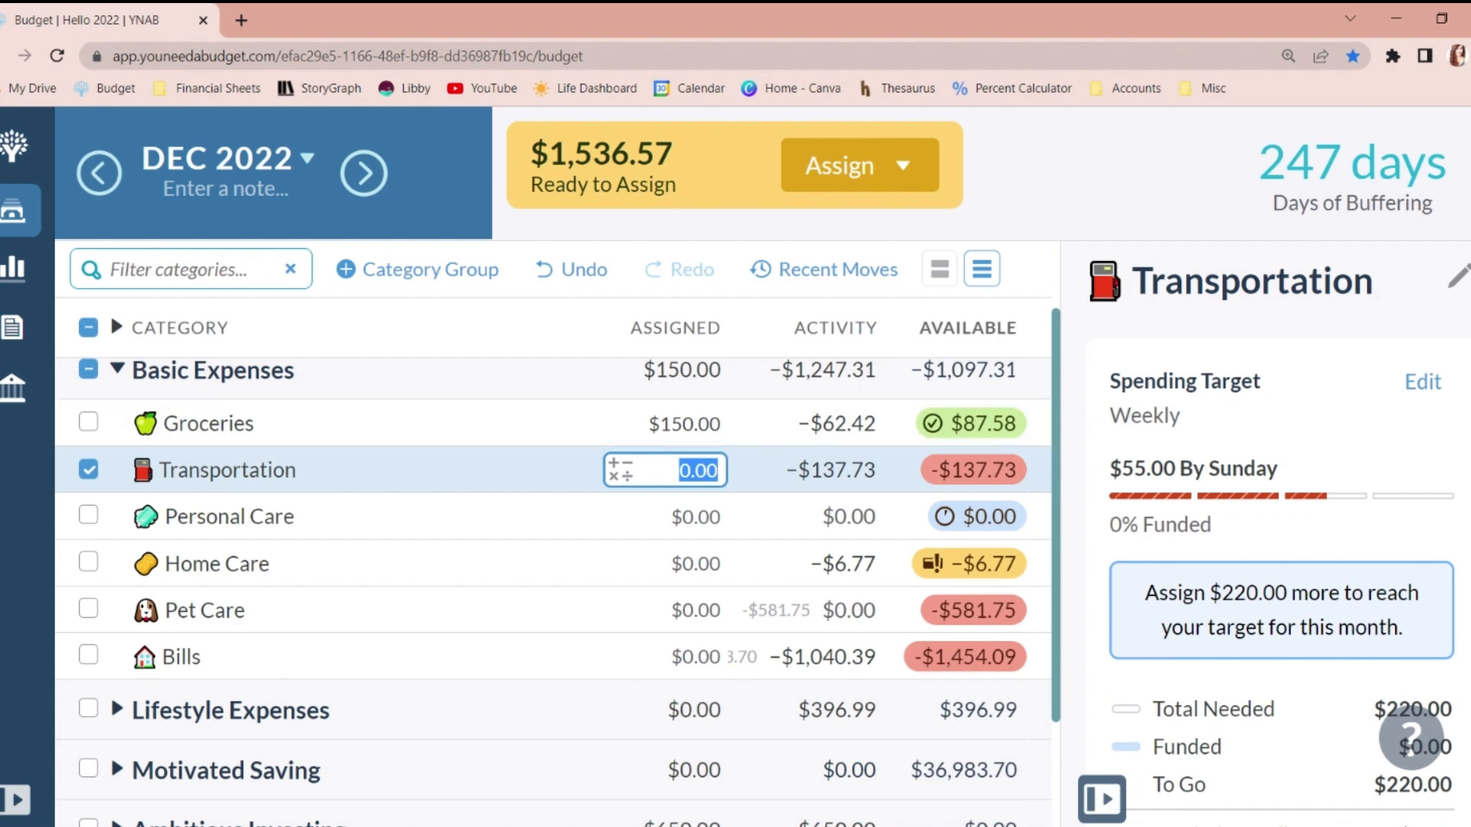
text(137.73+)
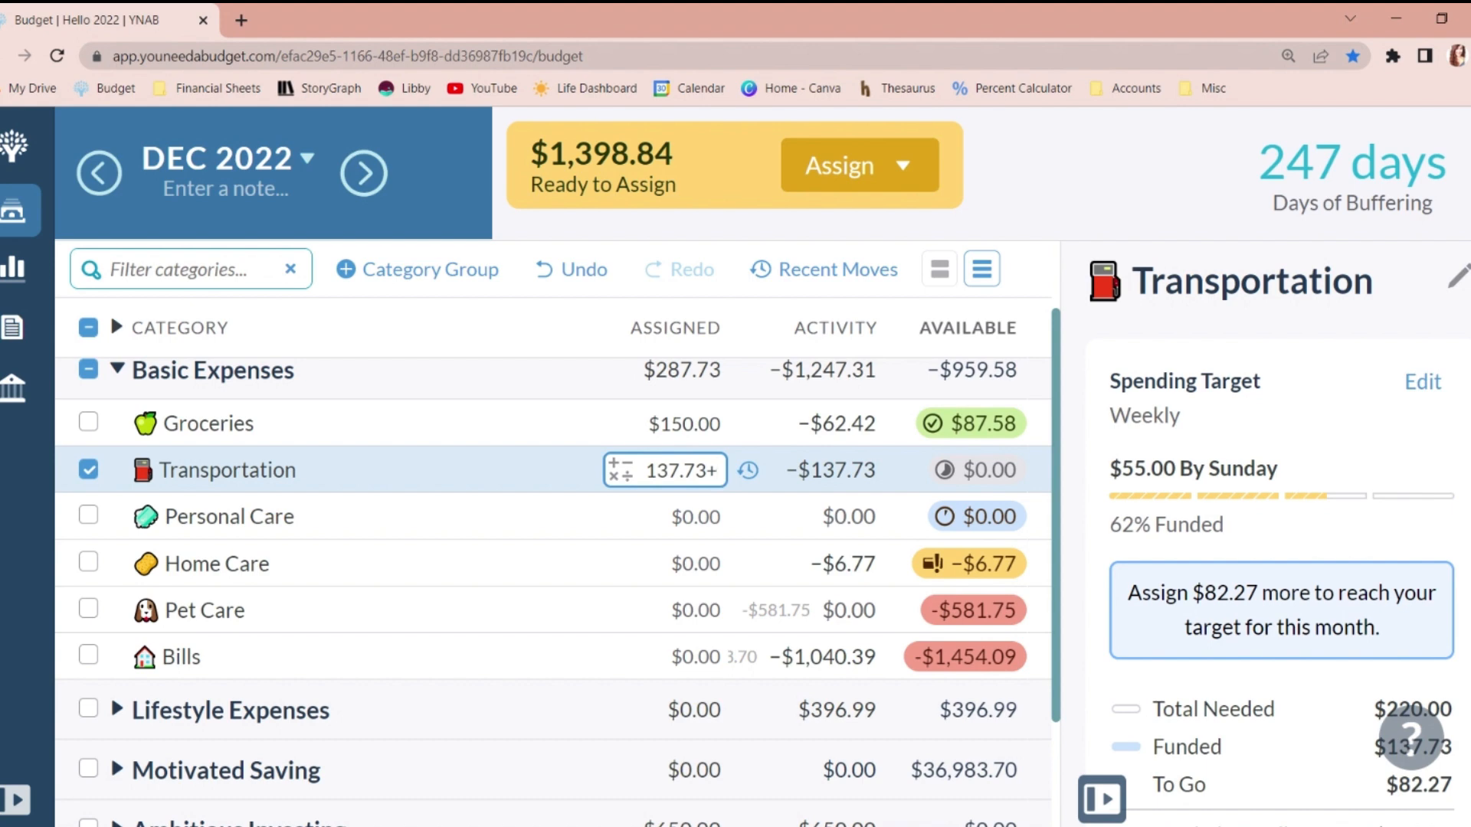
text(60)
key(Return)
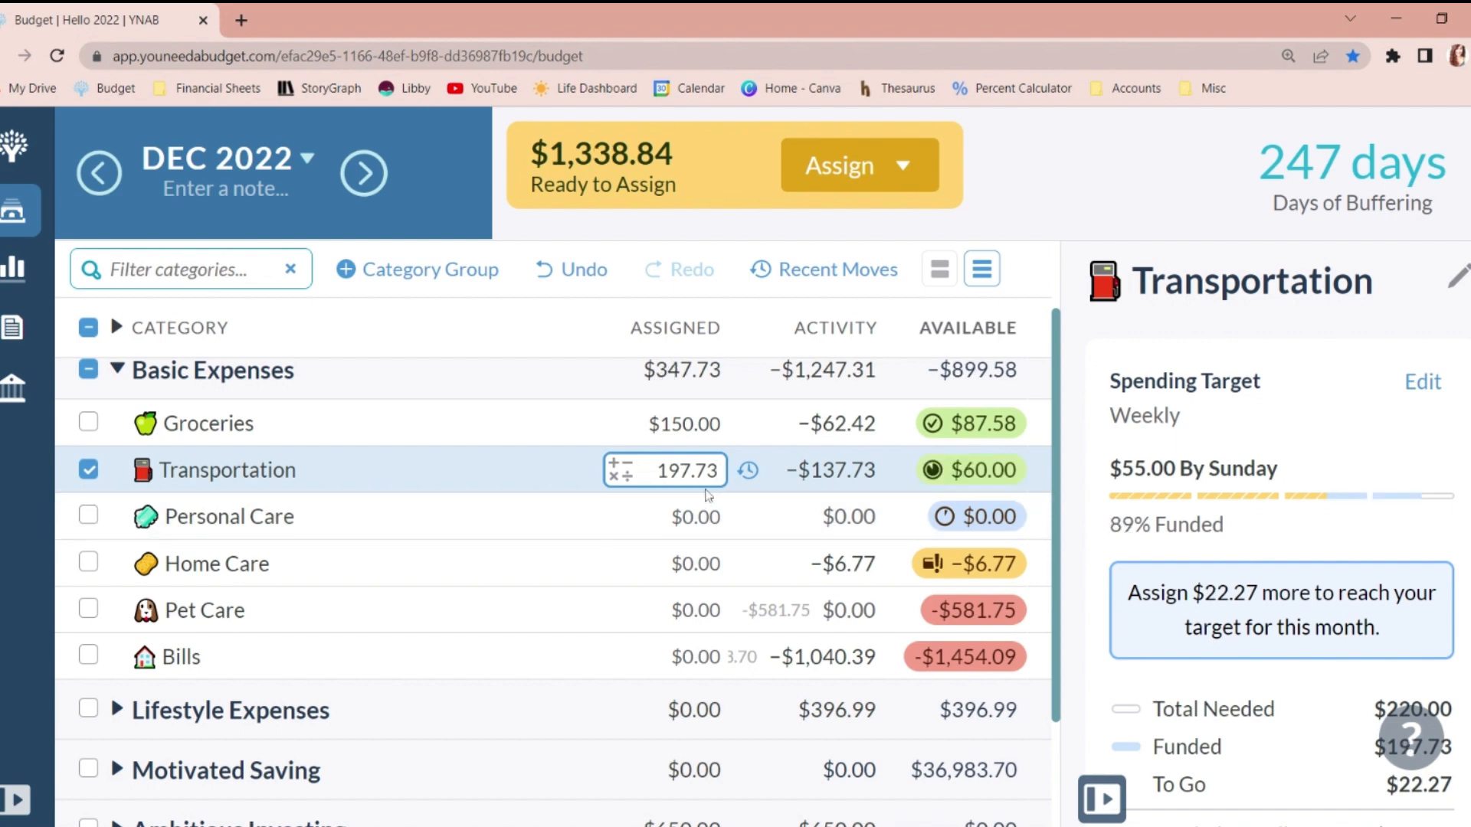
Set the assigned amount of Transportation to $200 and deselect the category.
click(702, 474)
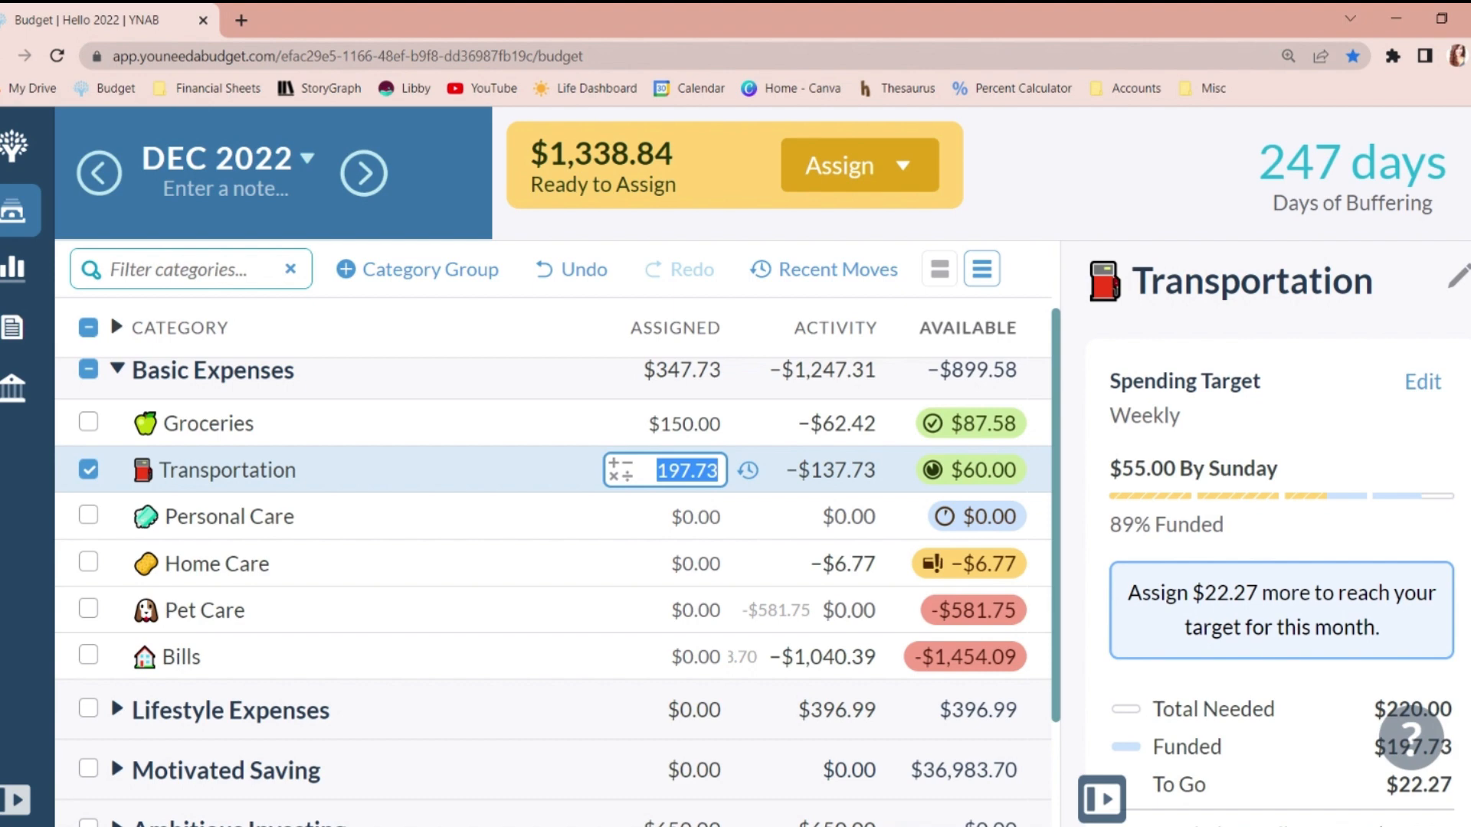
text(200)
key(Return)
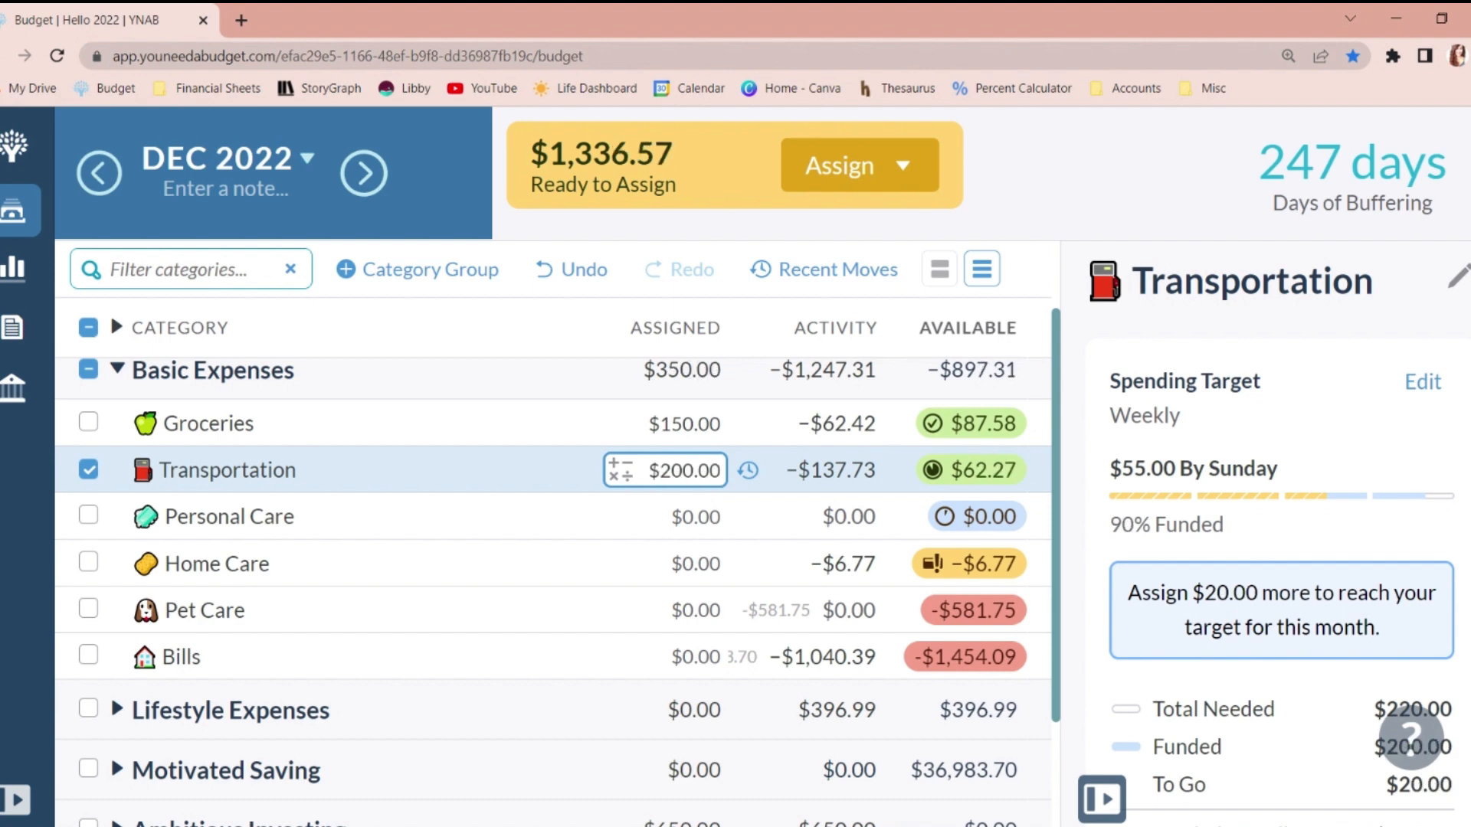
click(88, 470)
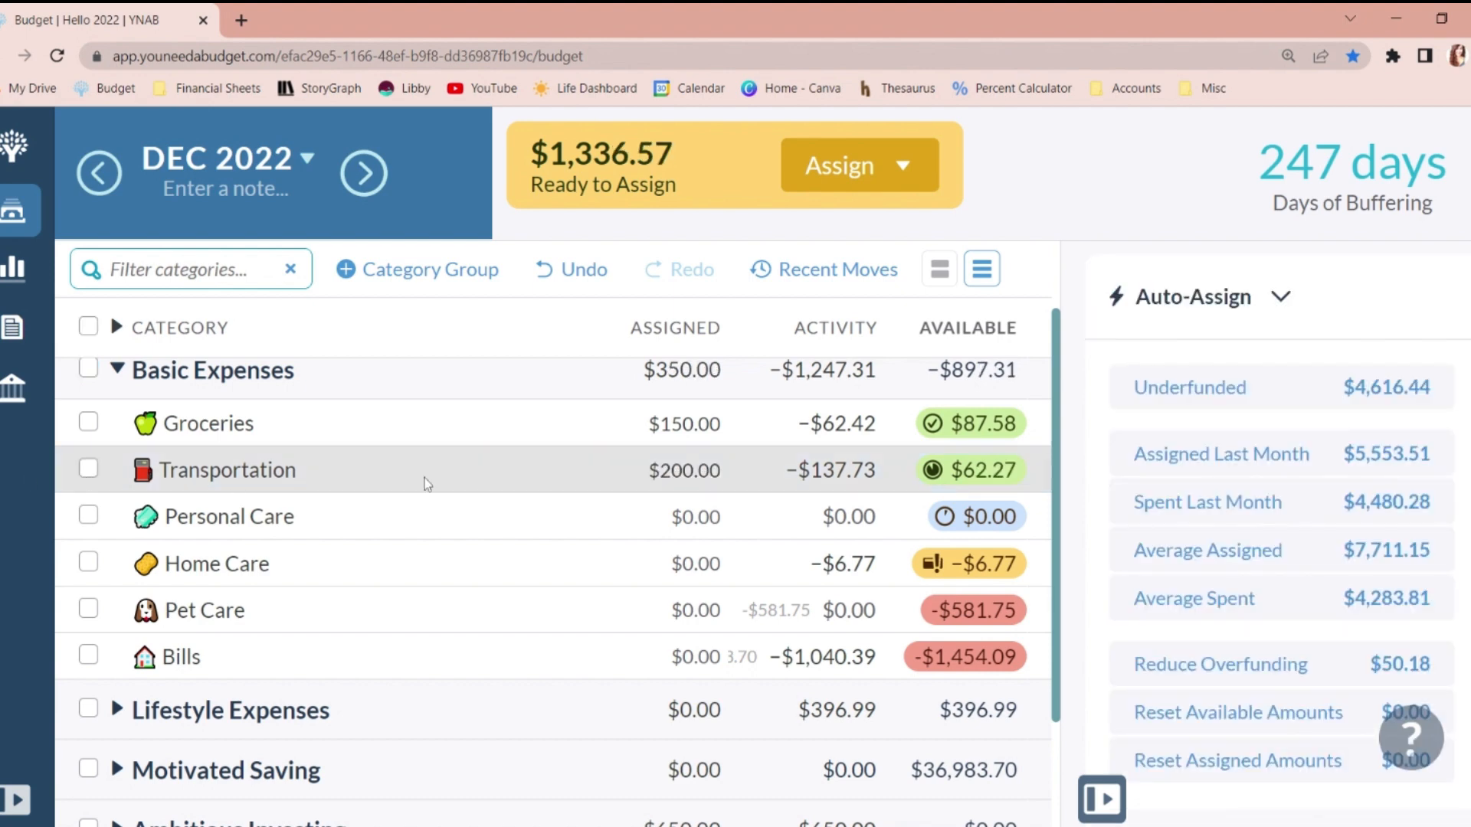
Assign $15 to the Personal Care category.
click(686, 516)
text(15)
key(Return)
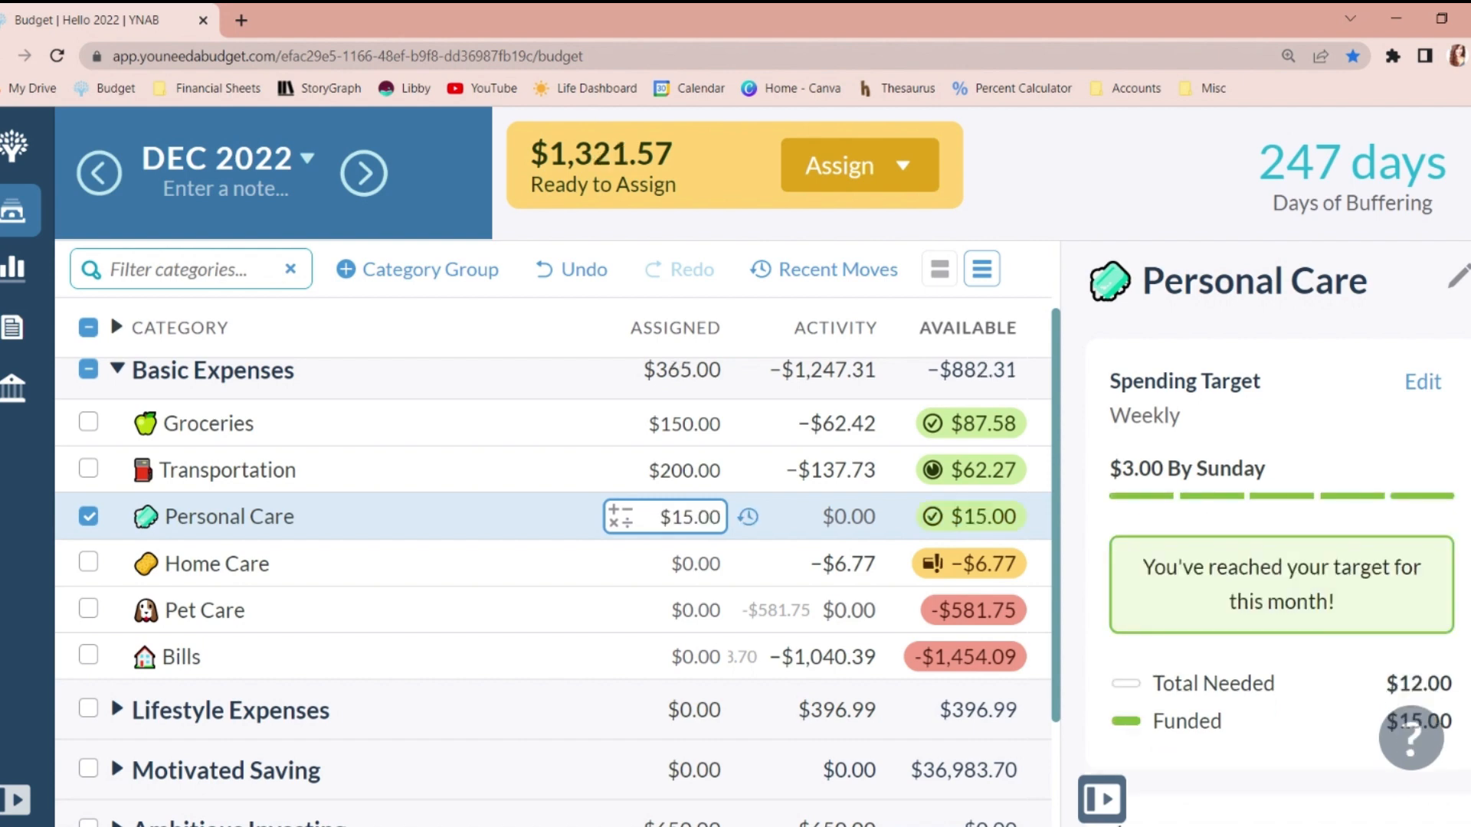
Assign 6.77+300 to the Home Care category and deselect it.
click(686, 564)
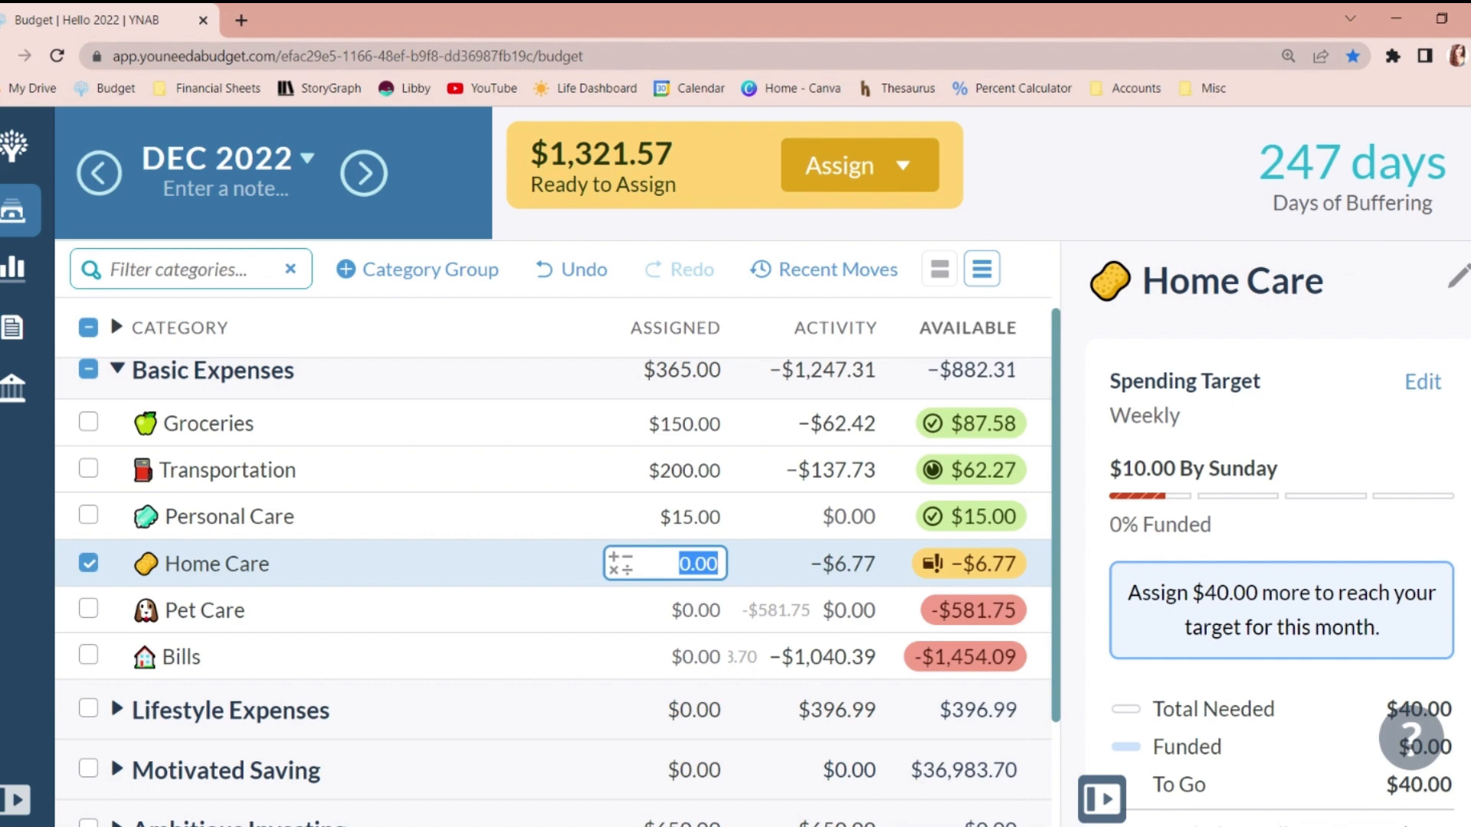
text(6.77)
text(+300)
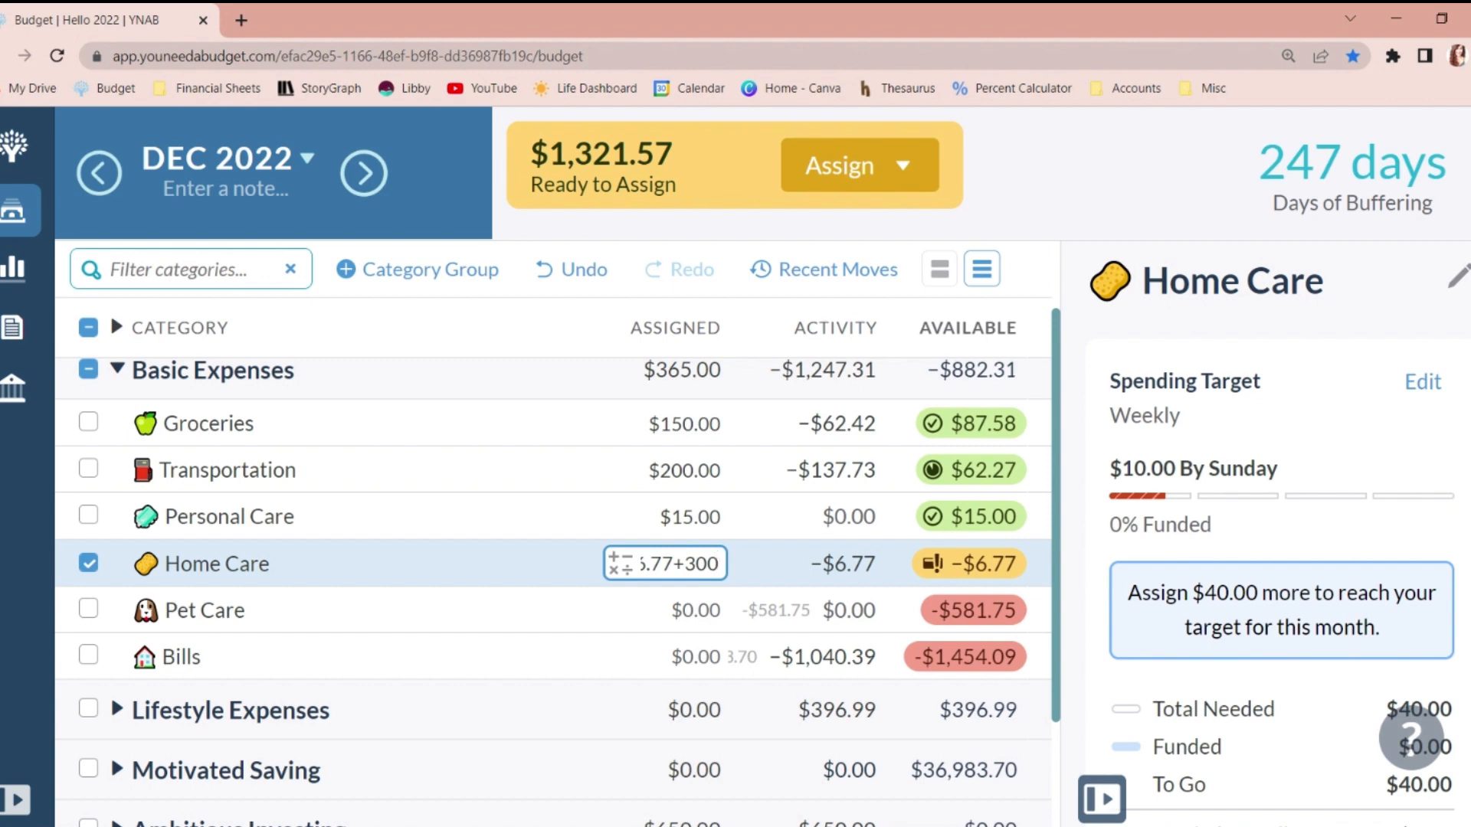
key(Return)
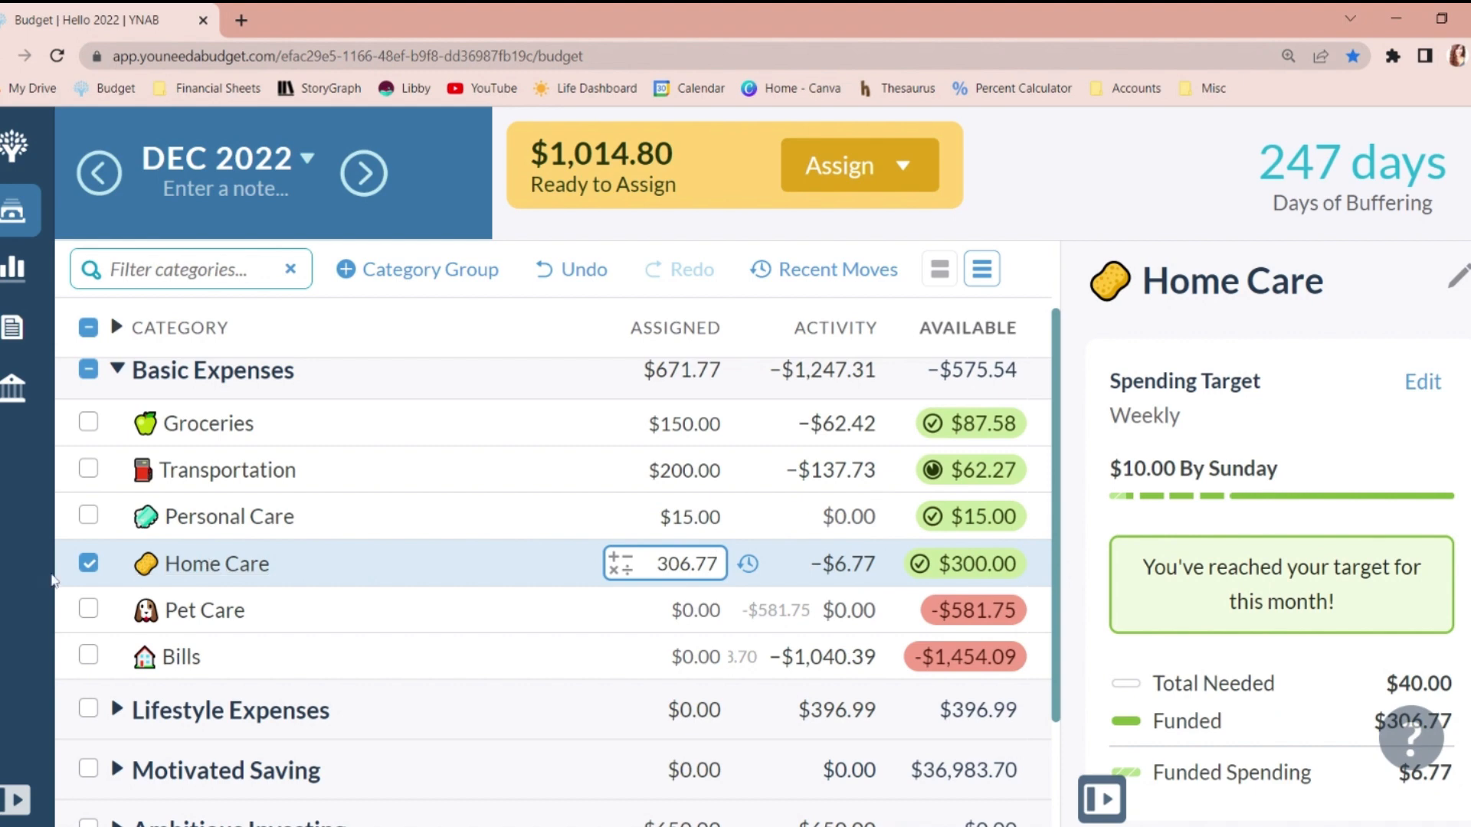
click(83, 583)
click(83, 583)
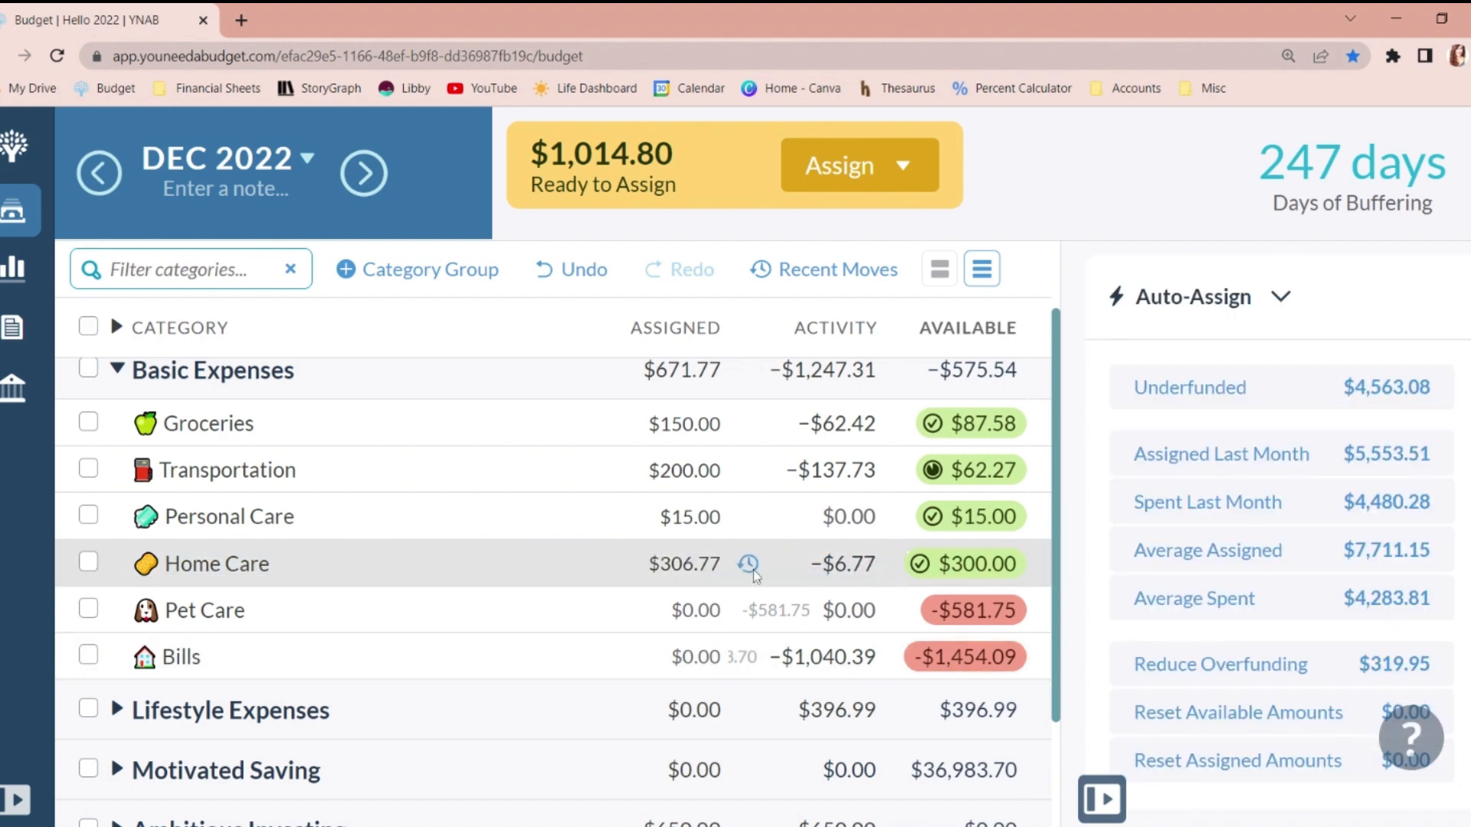
Assign 20+20+10 to the Pet Care category under Basic Expenses.
click(689, 611)
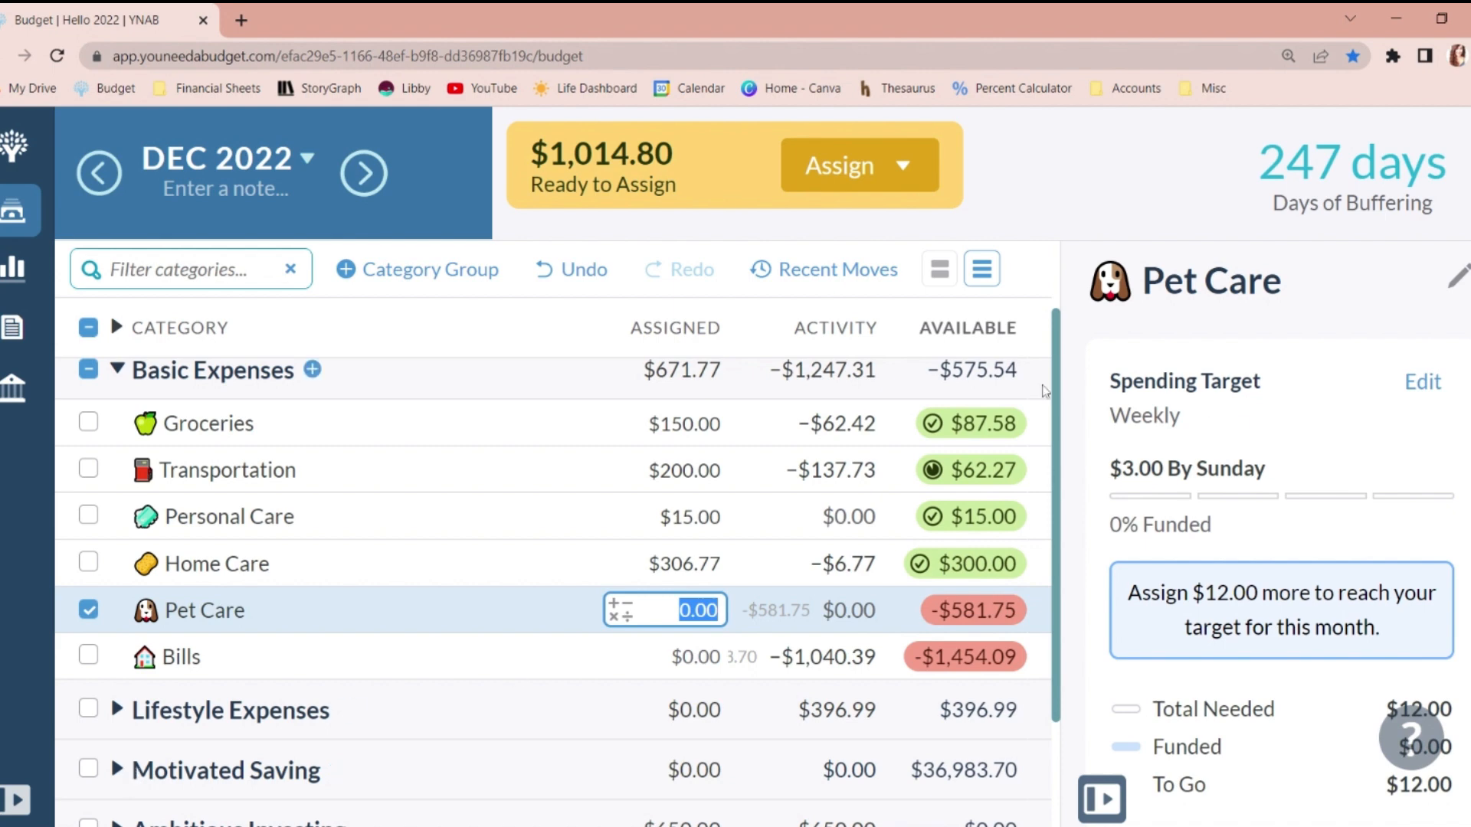
scroll(1052, 409, down, 2)
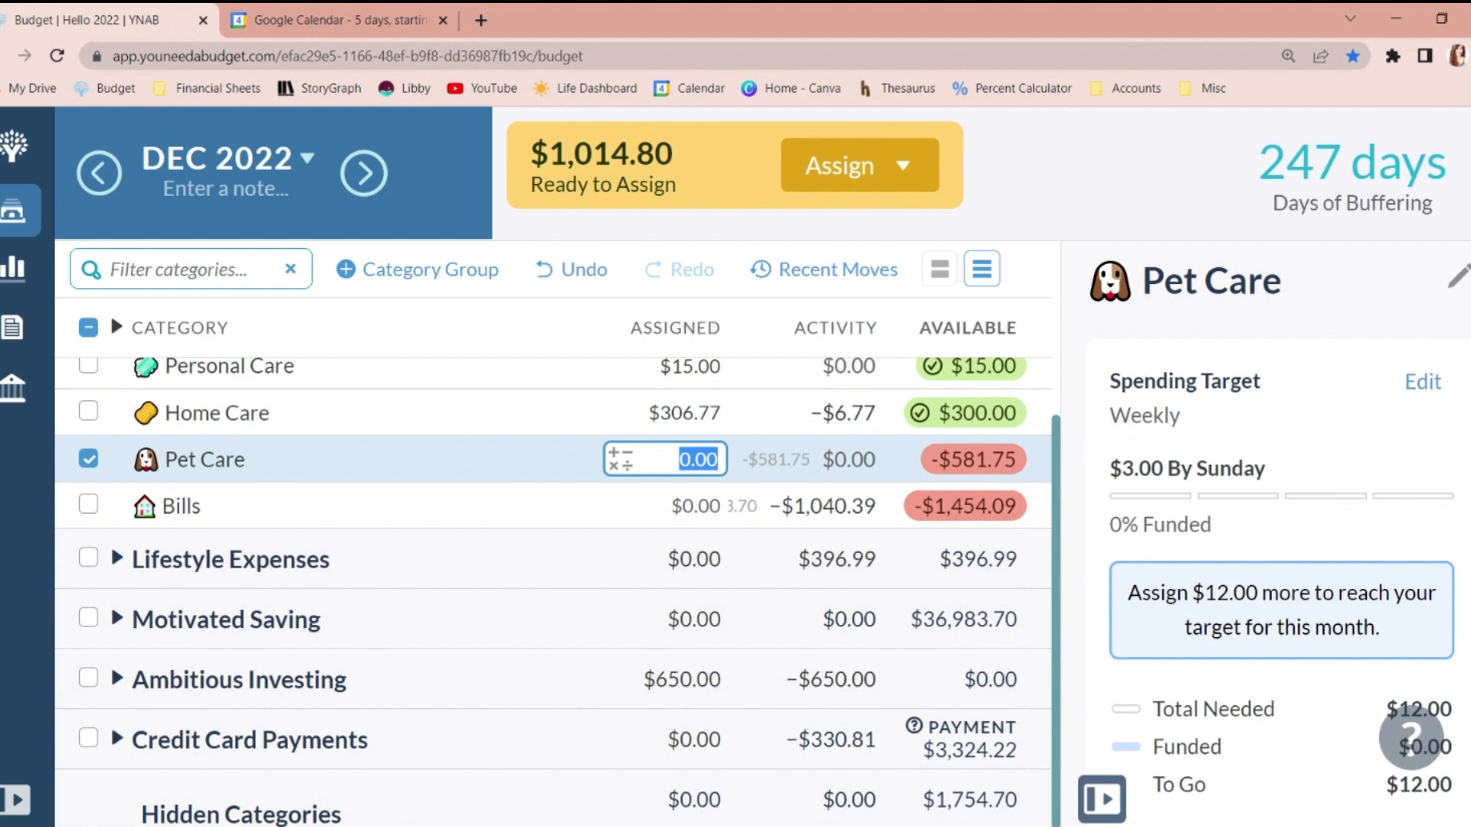
text(20+)
text(20)
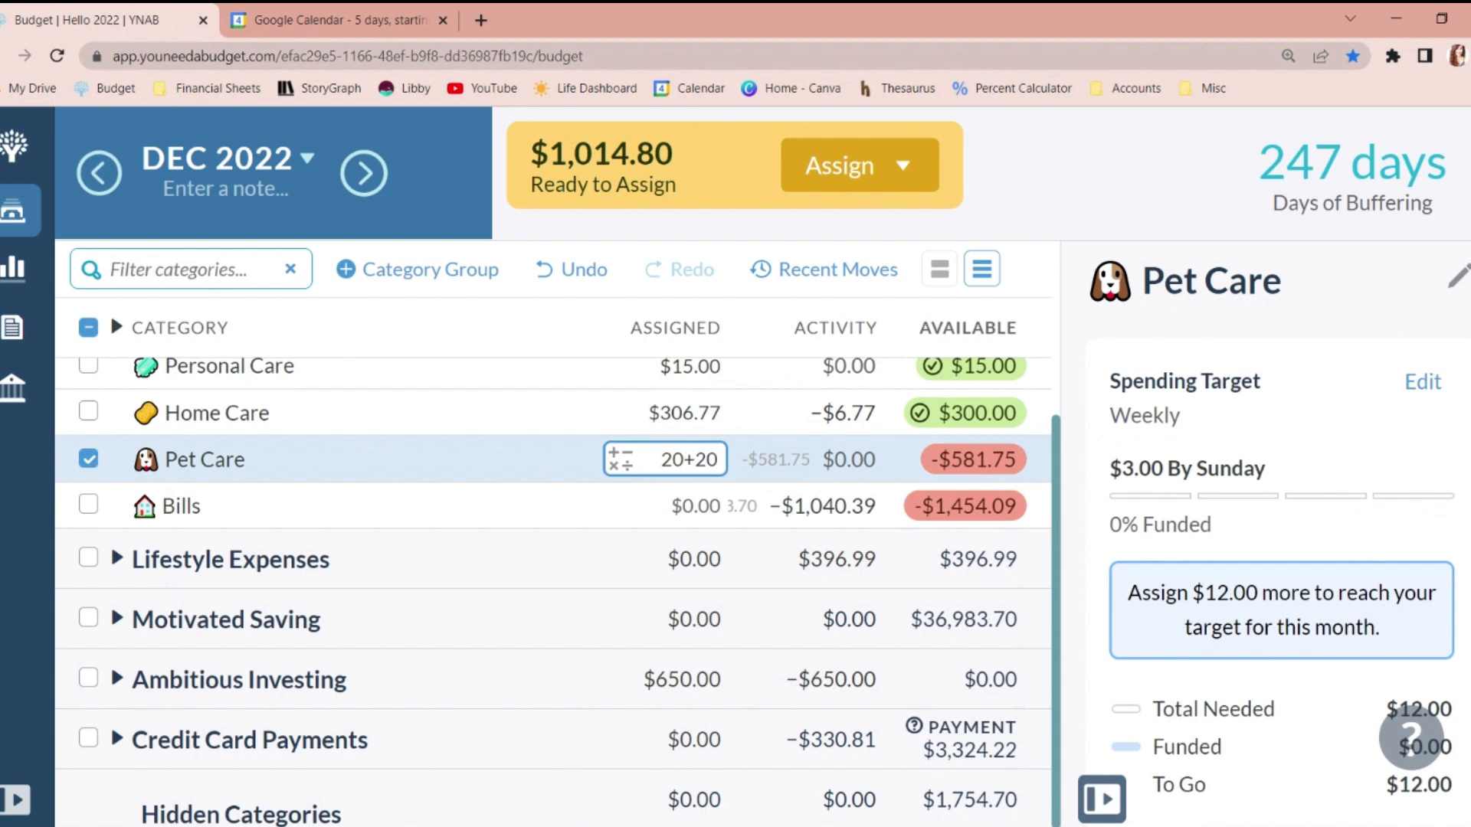
text(+10)
key(Return)
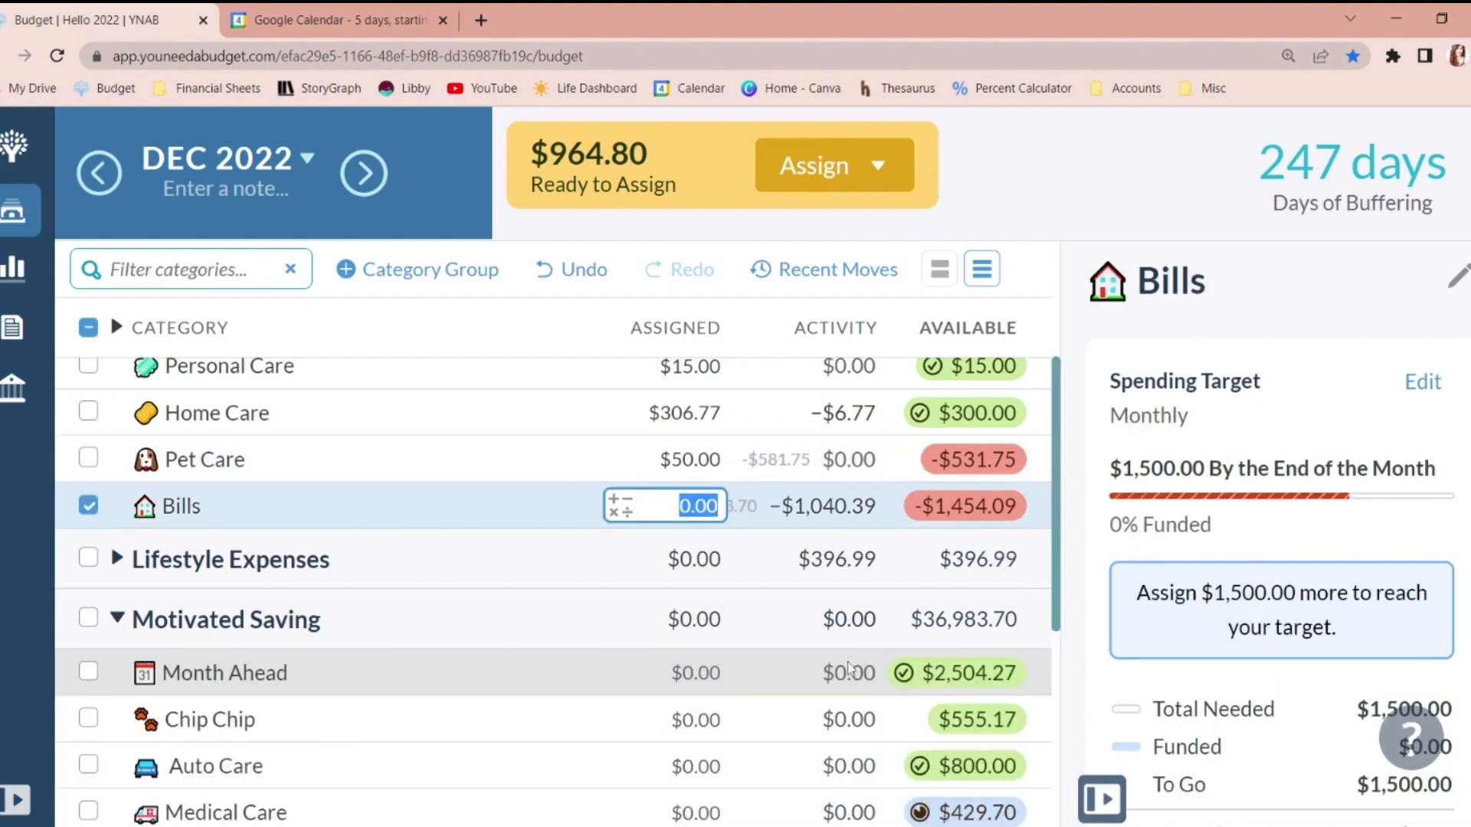
Move $1,500 from the Month Ahead savings category to Bills in Basic Expenses.
click(883, 670)
click(929, 679)
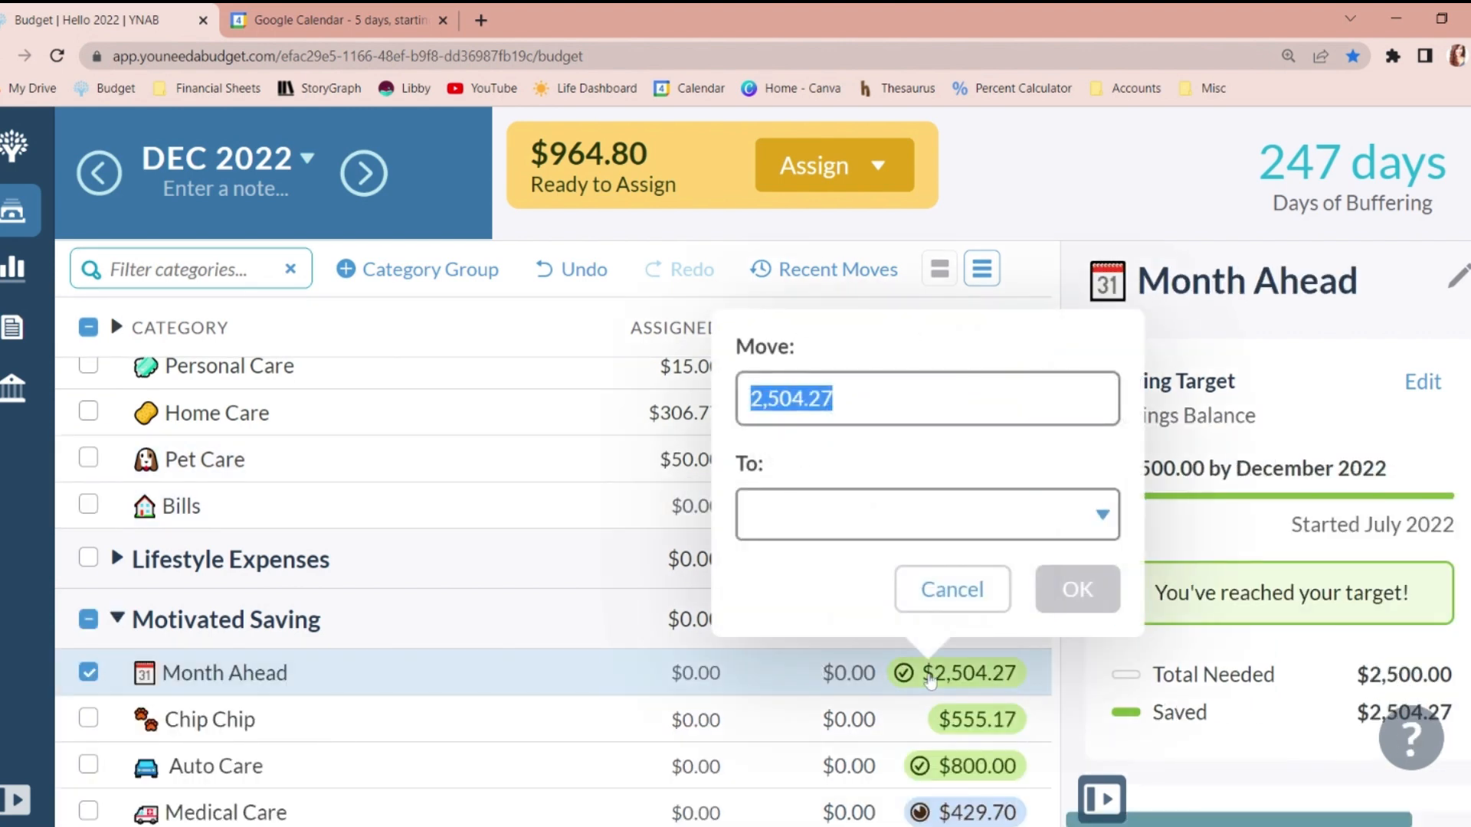
text(1500)
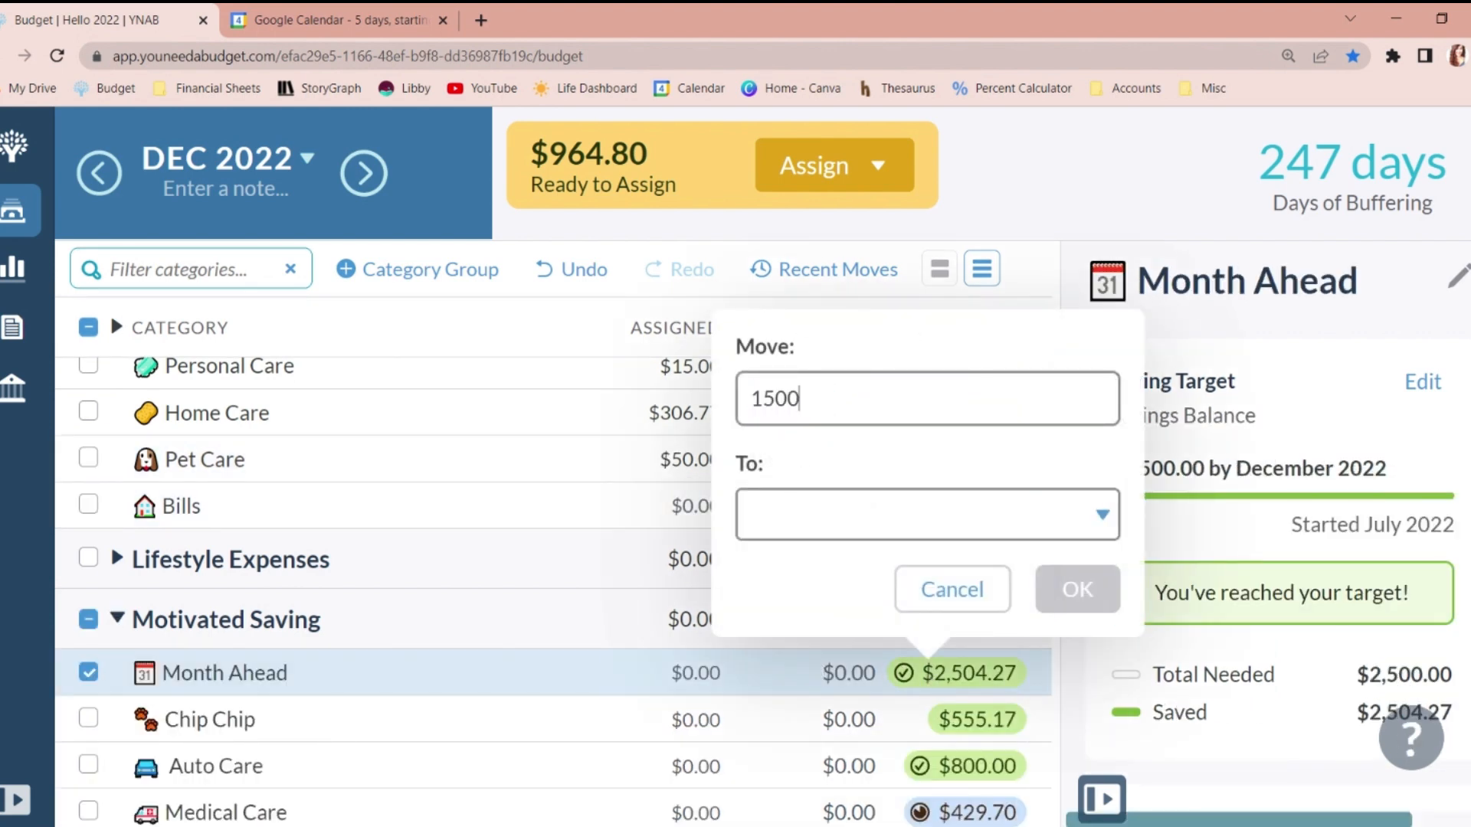
key(Tab)
click(833, 399)
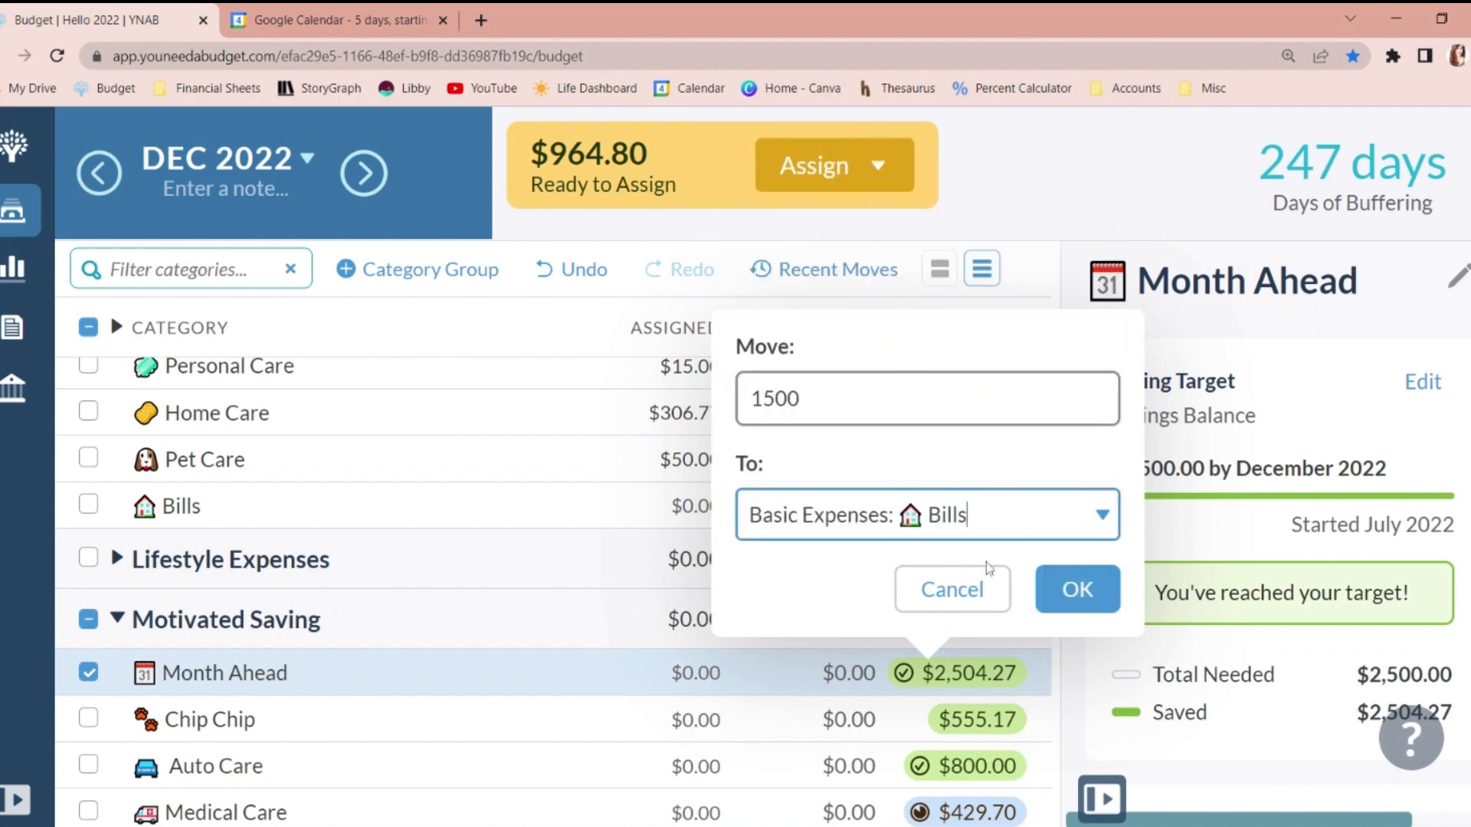
click(1077, 589)
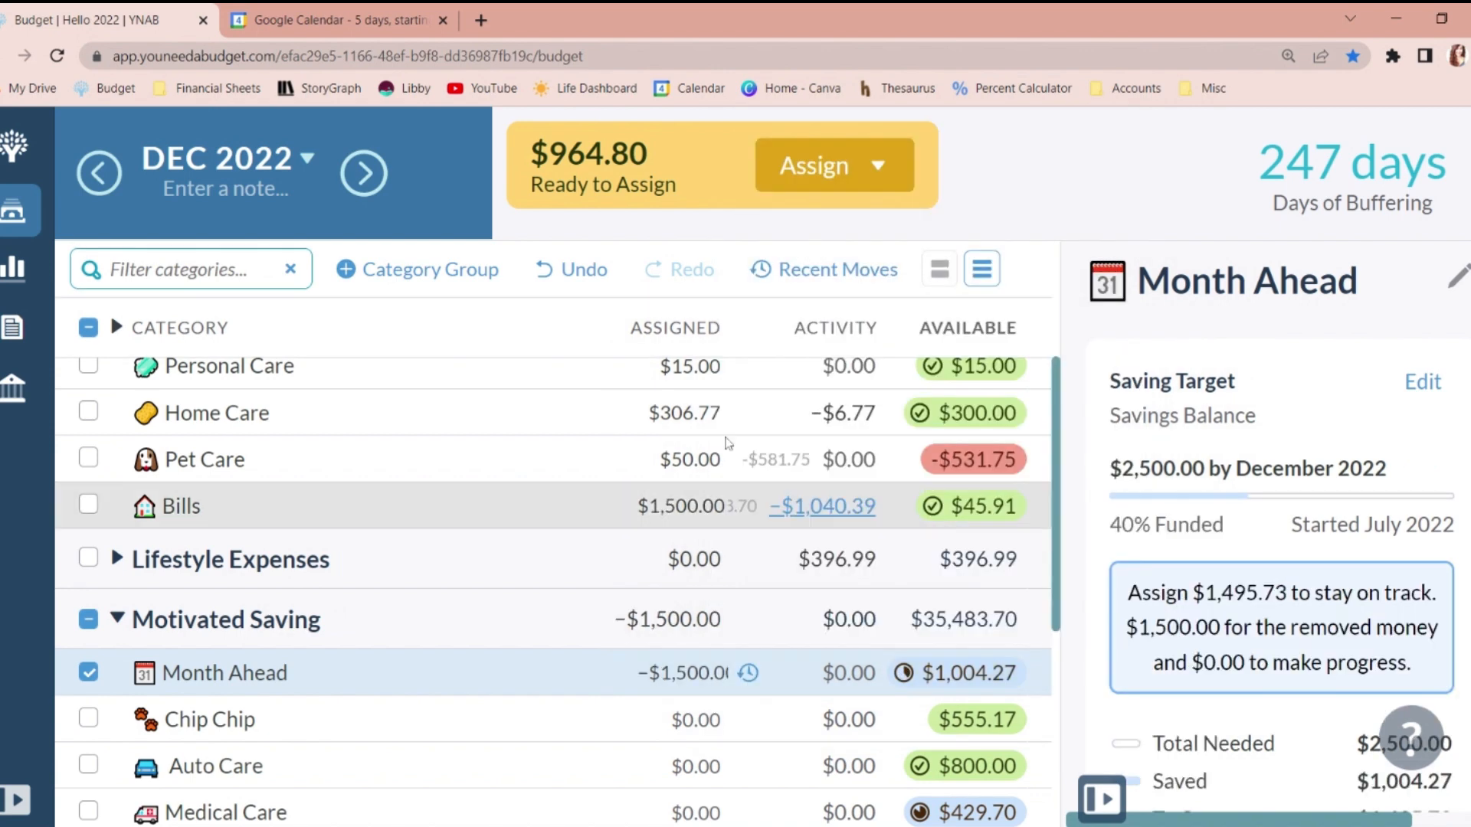
Assign $100 to the Dining Out category under Lifestyle Expenses.
click(516, 509)
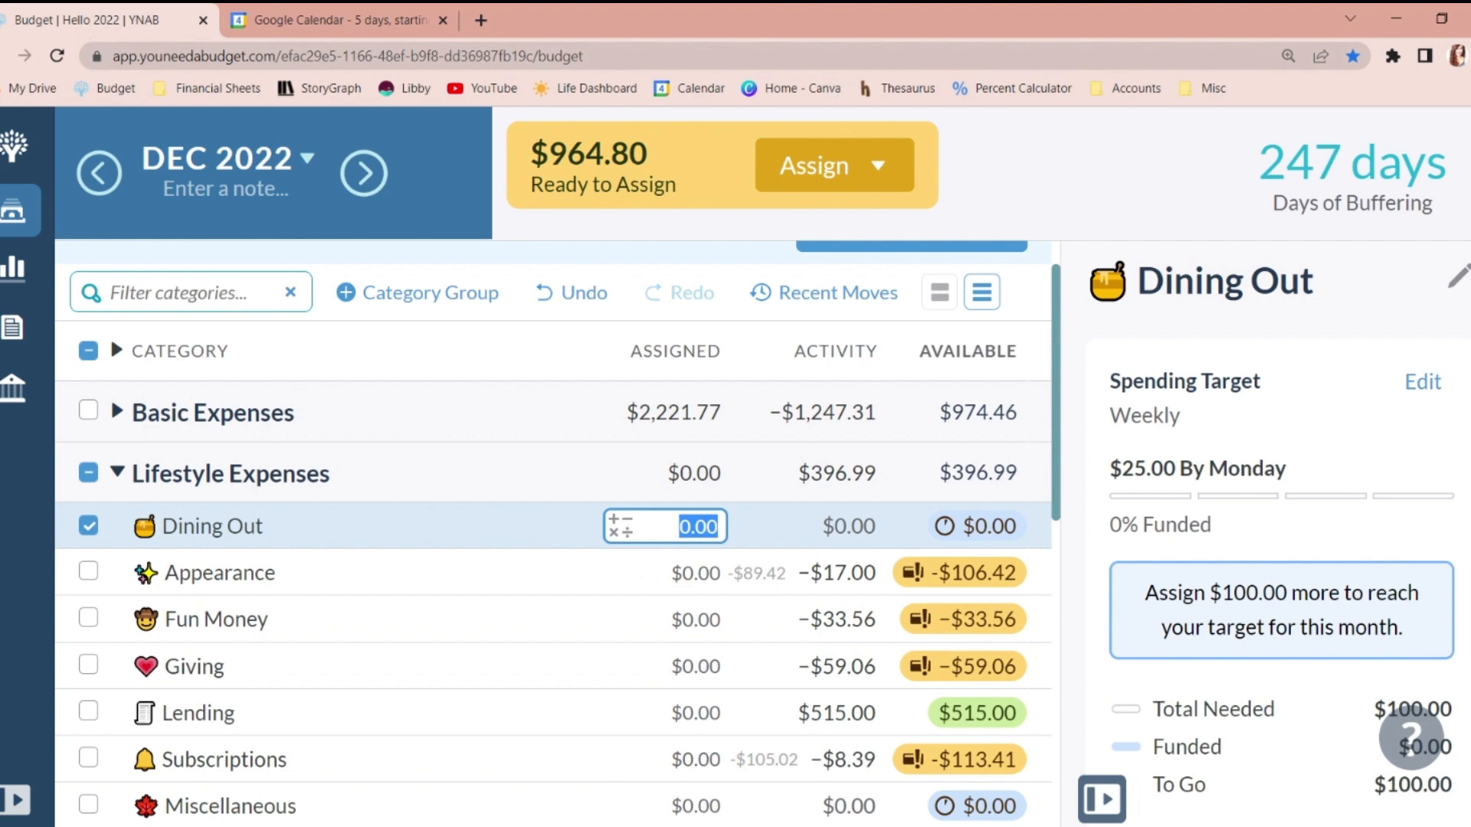
text(100)
key(Return)
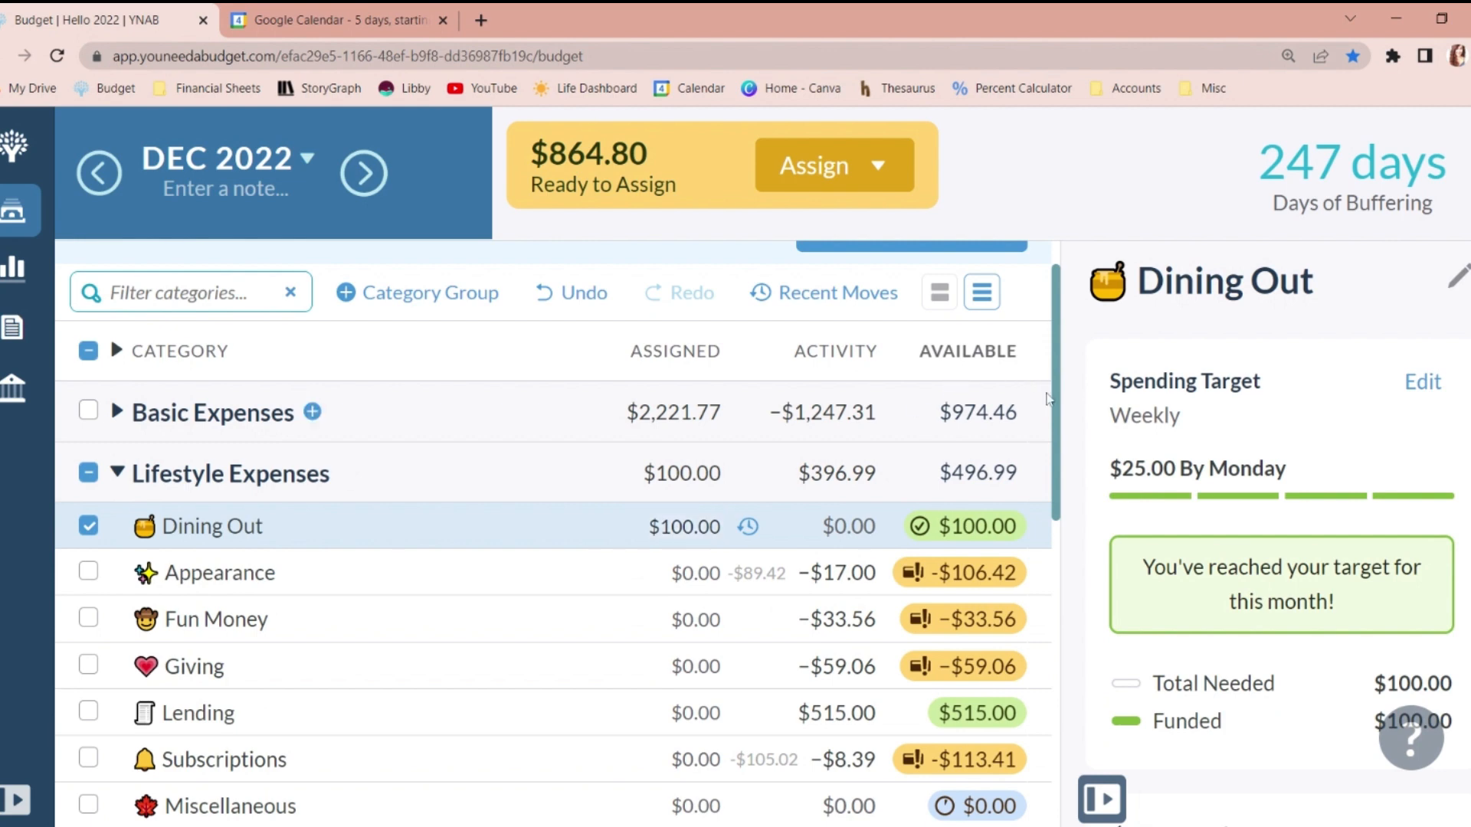
Assign $44.71 to the Appearance category under Lifestyle Expenses and check the transactions behind its activity.
scroll(452, 459, down, 2)
click(453, 461)
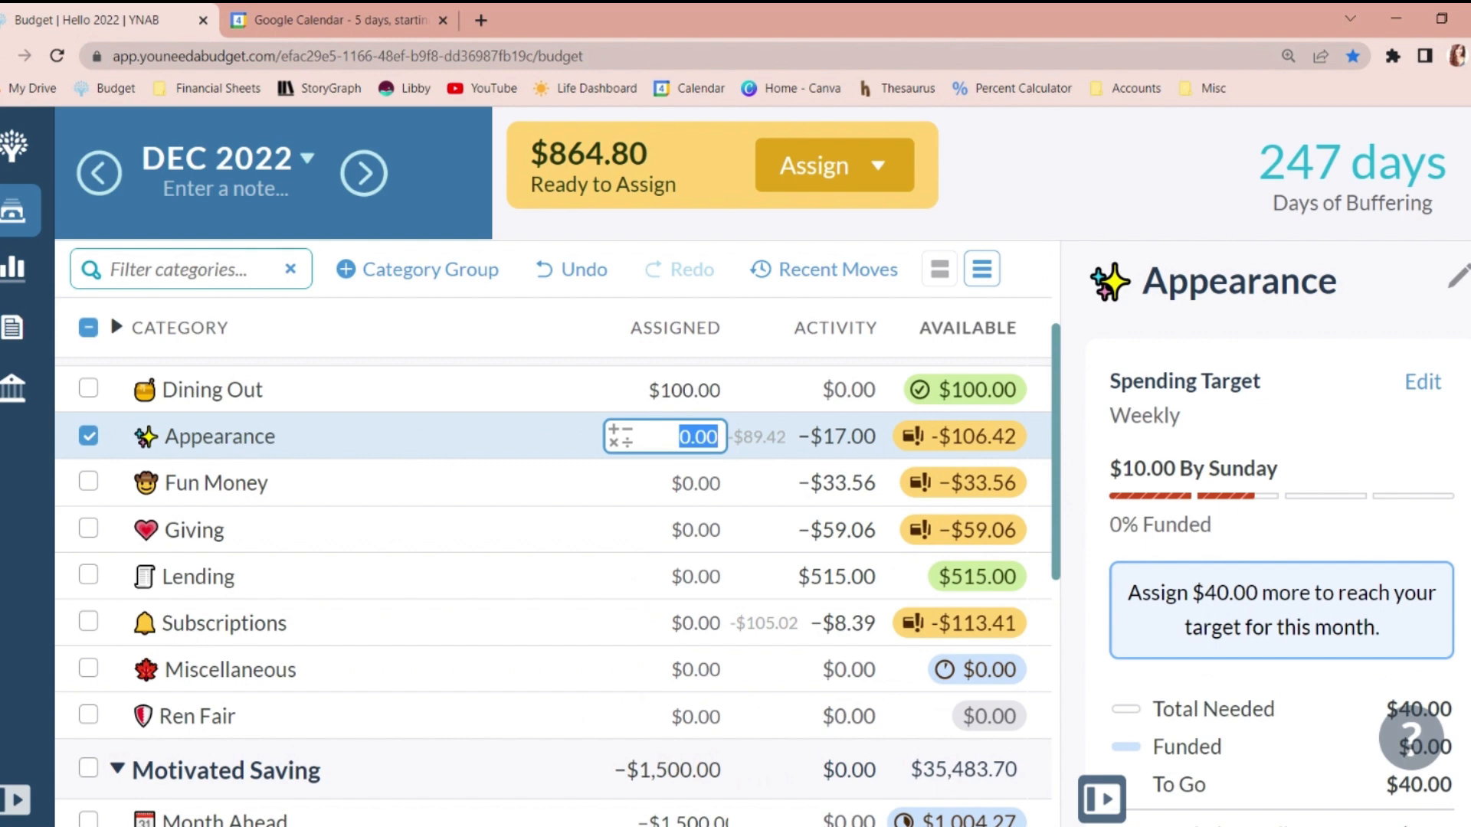
scroll(1280, 525, down, 1)
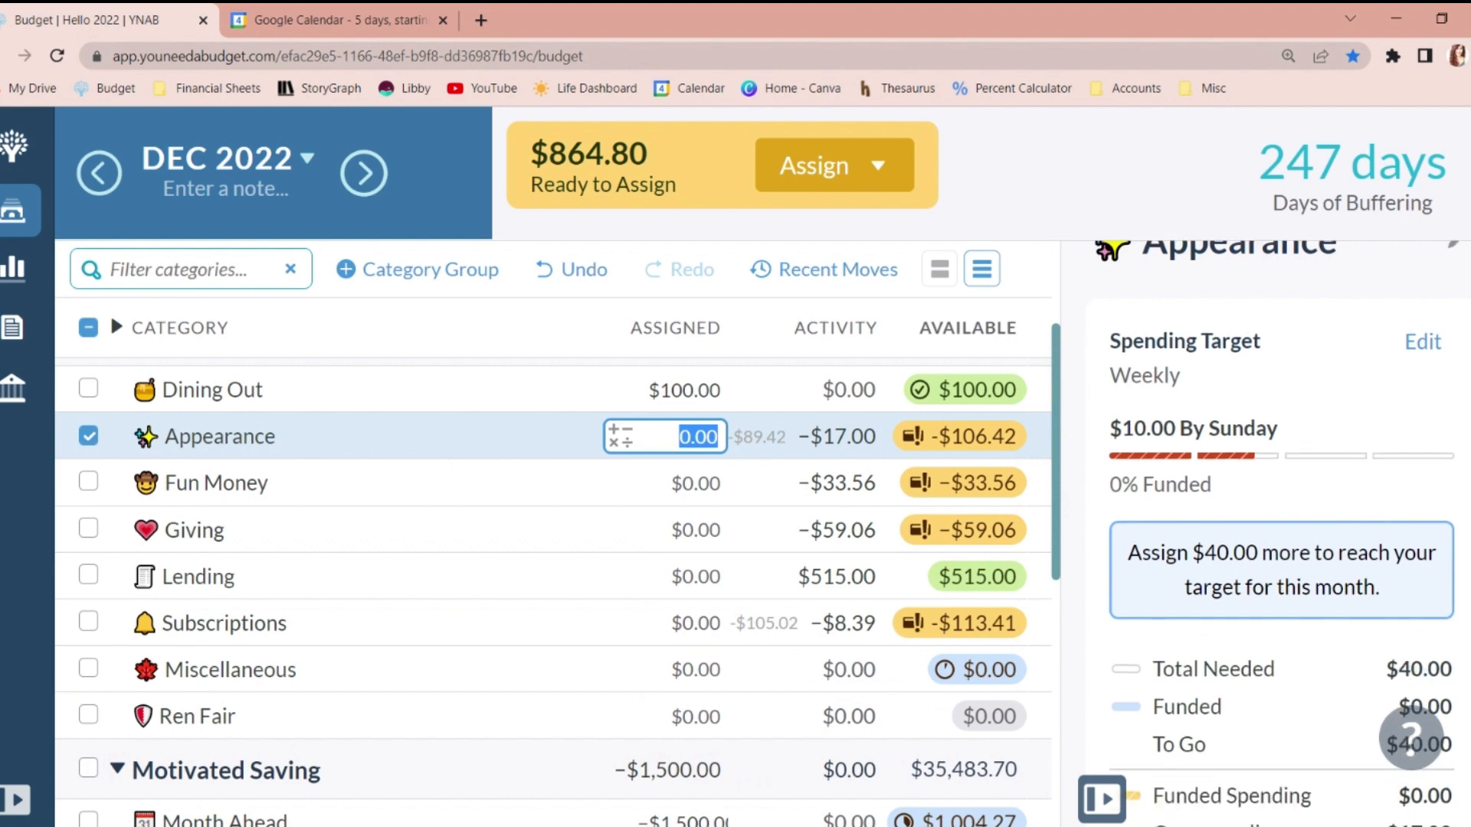
text(44.71)
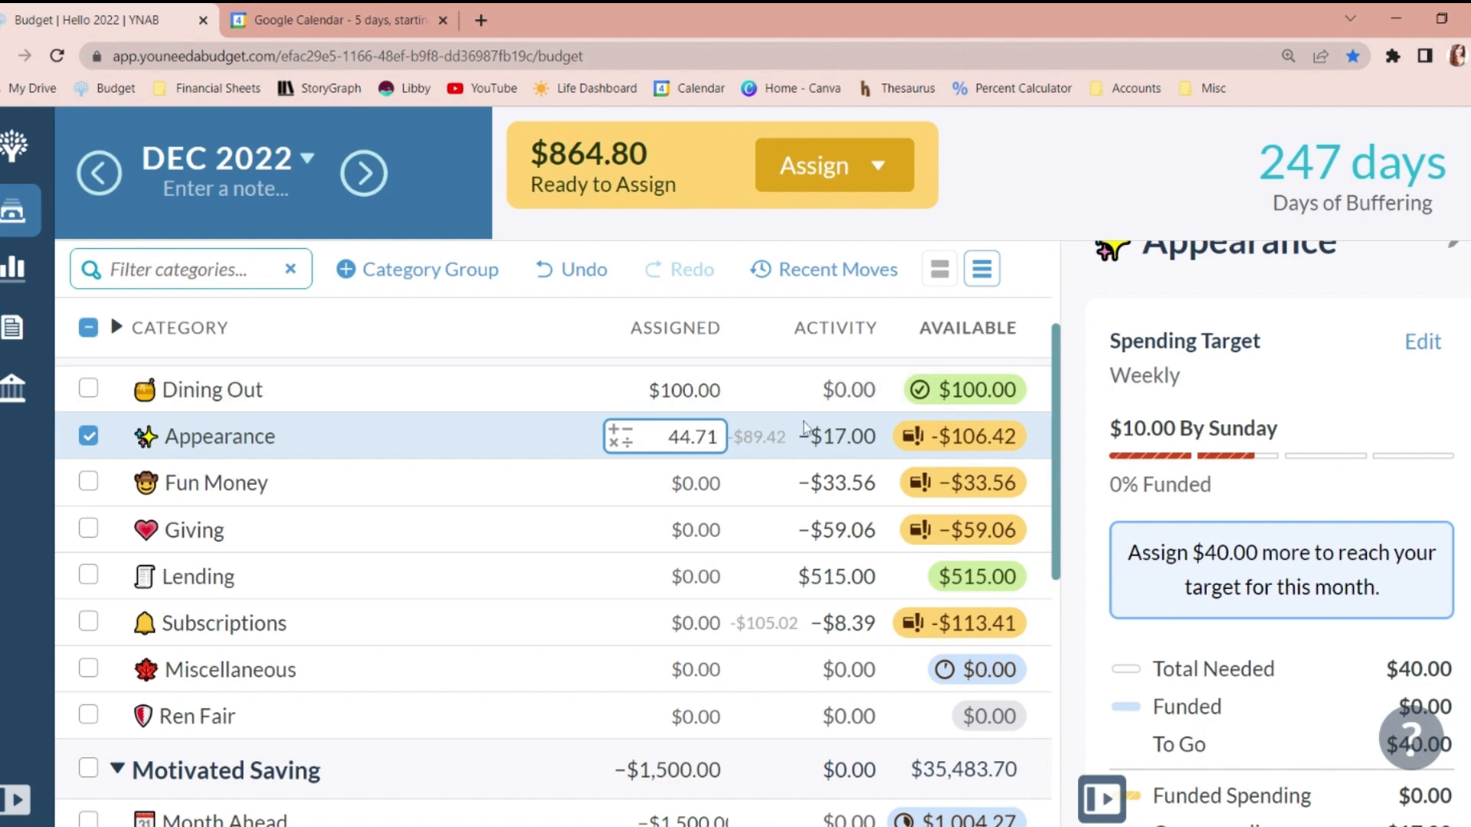
click(837, 455)
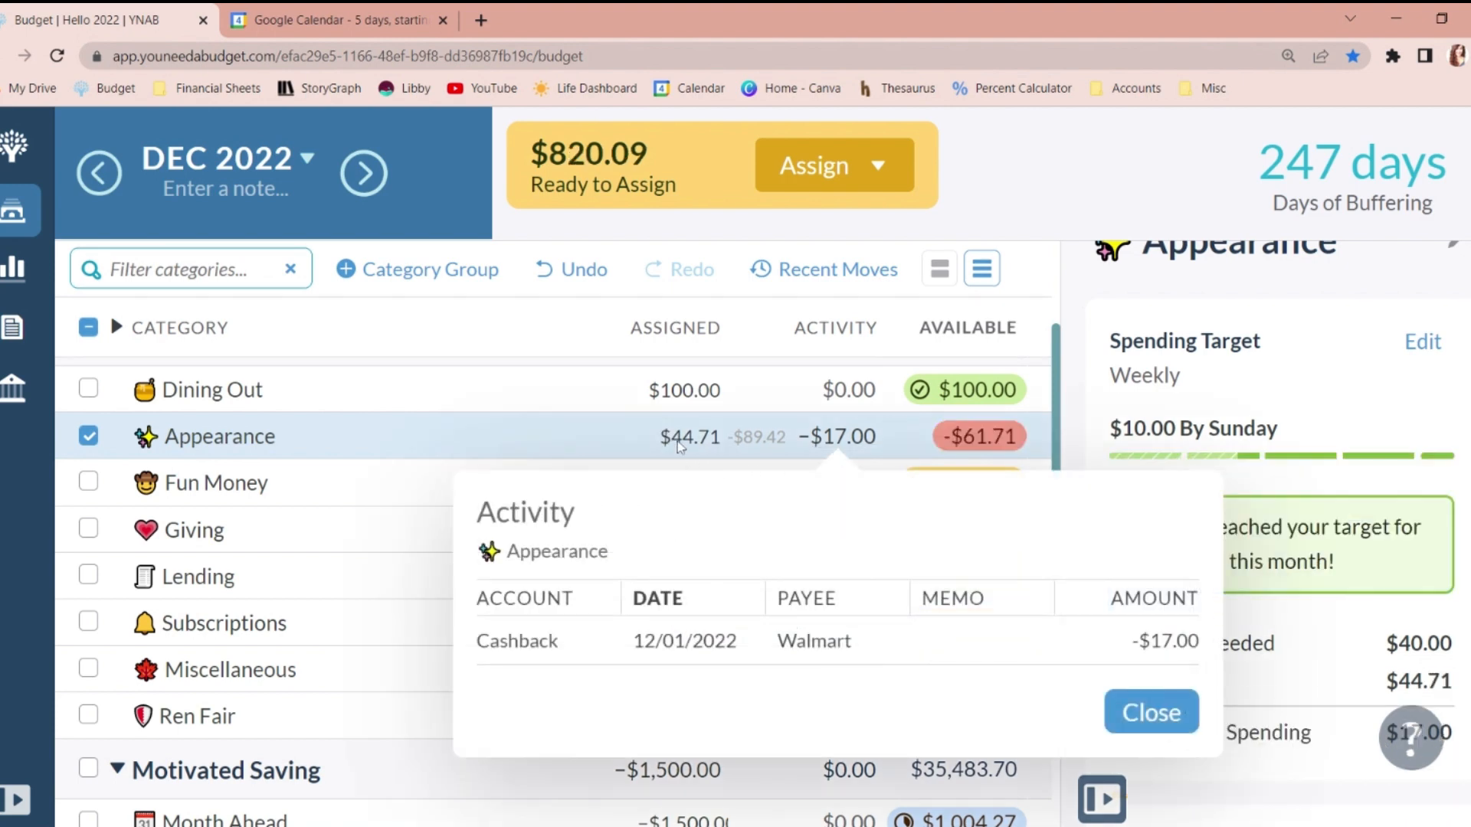
key(Escape)
Increase the Appearance category's assigned amount by 17+28, then by another 40.
text(+17)
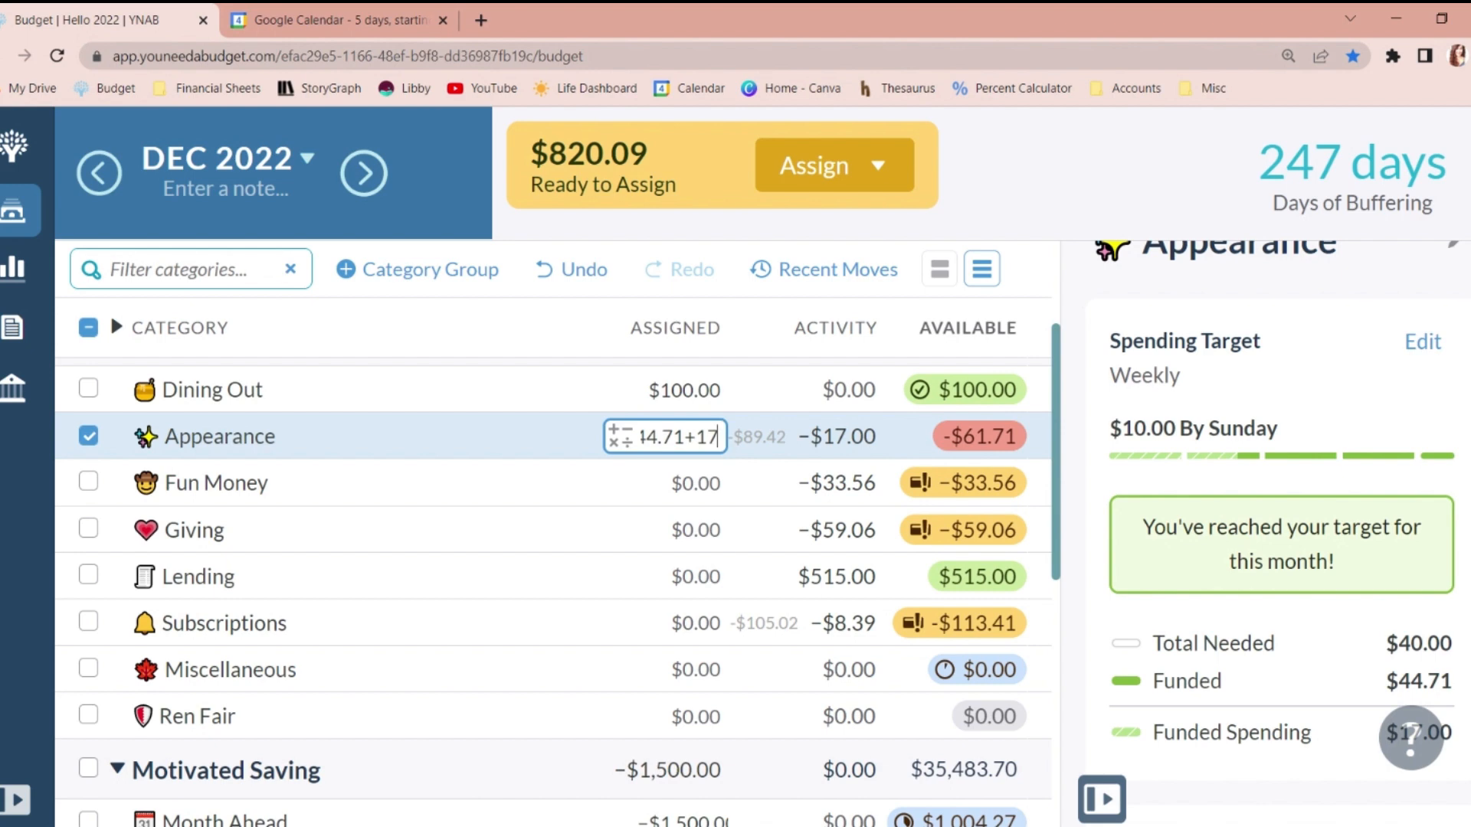
text(+28)
key(Return)
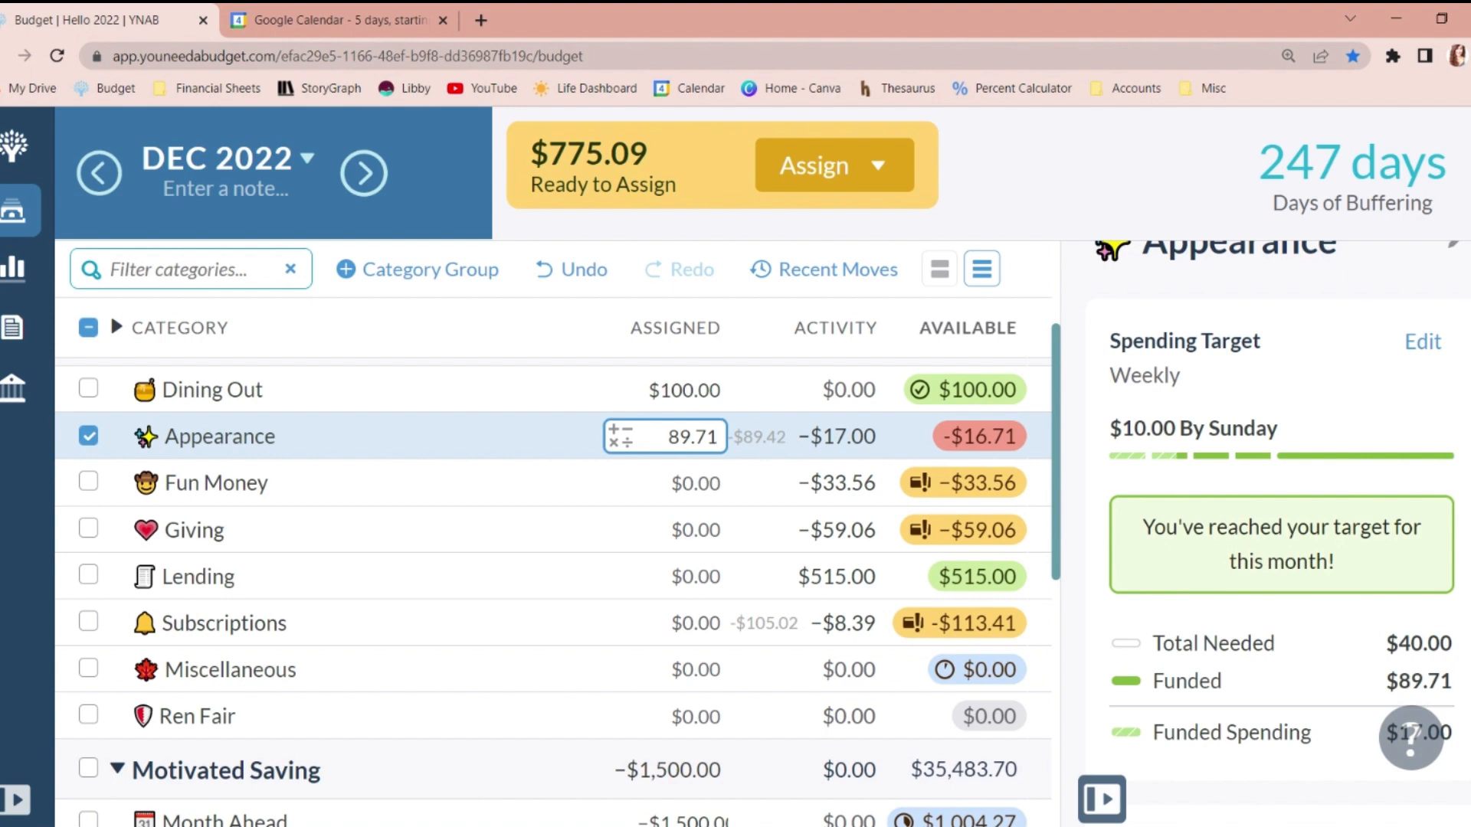
text(+40)
key(Return)
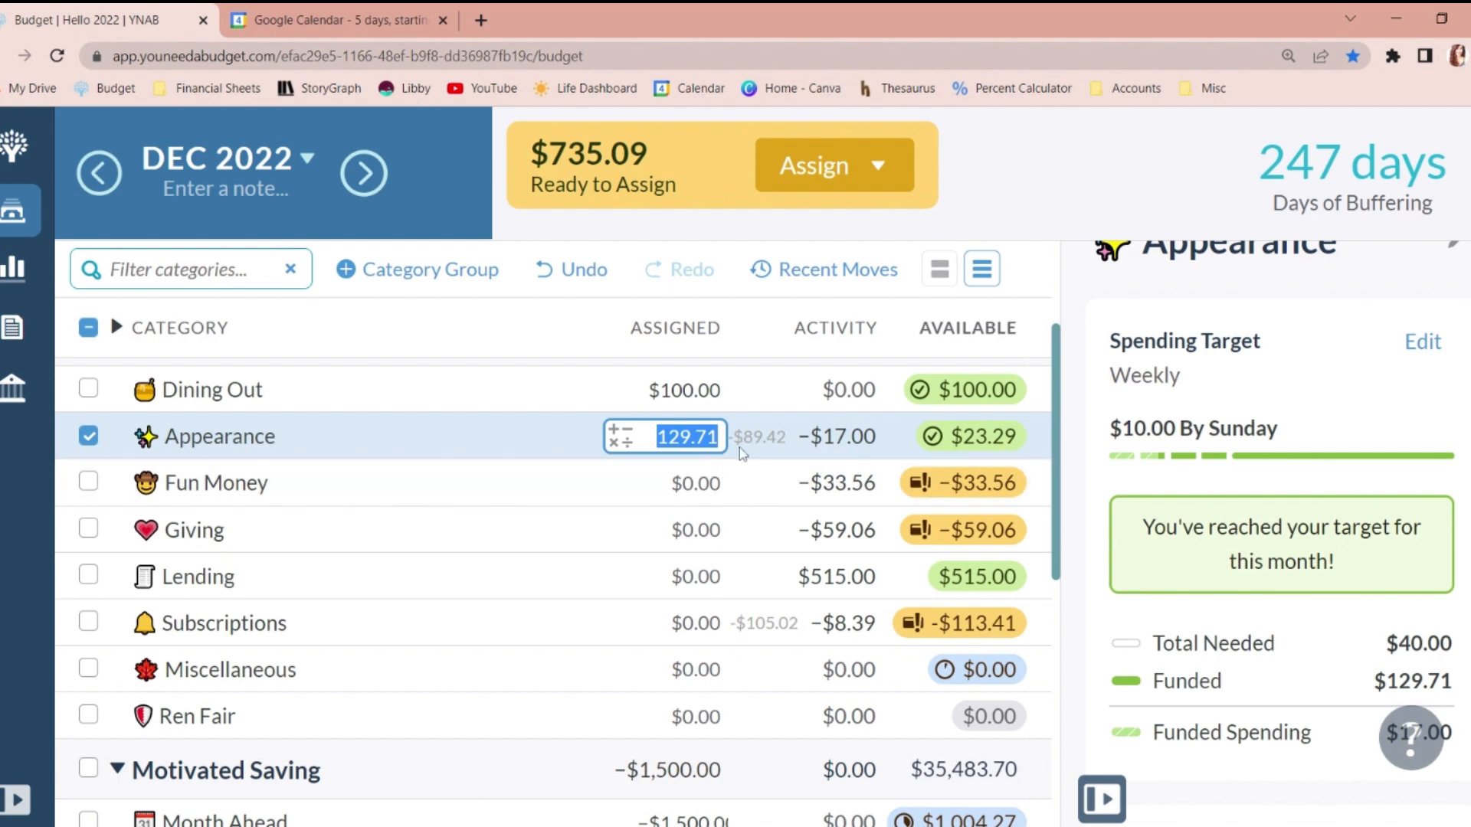
Set the assigned amount of the Appearance category to $133.
text(122)
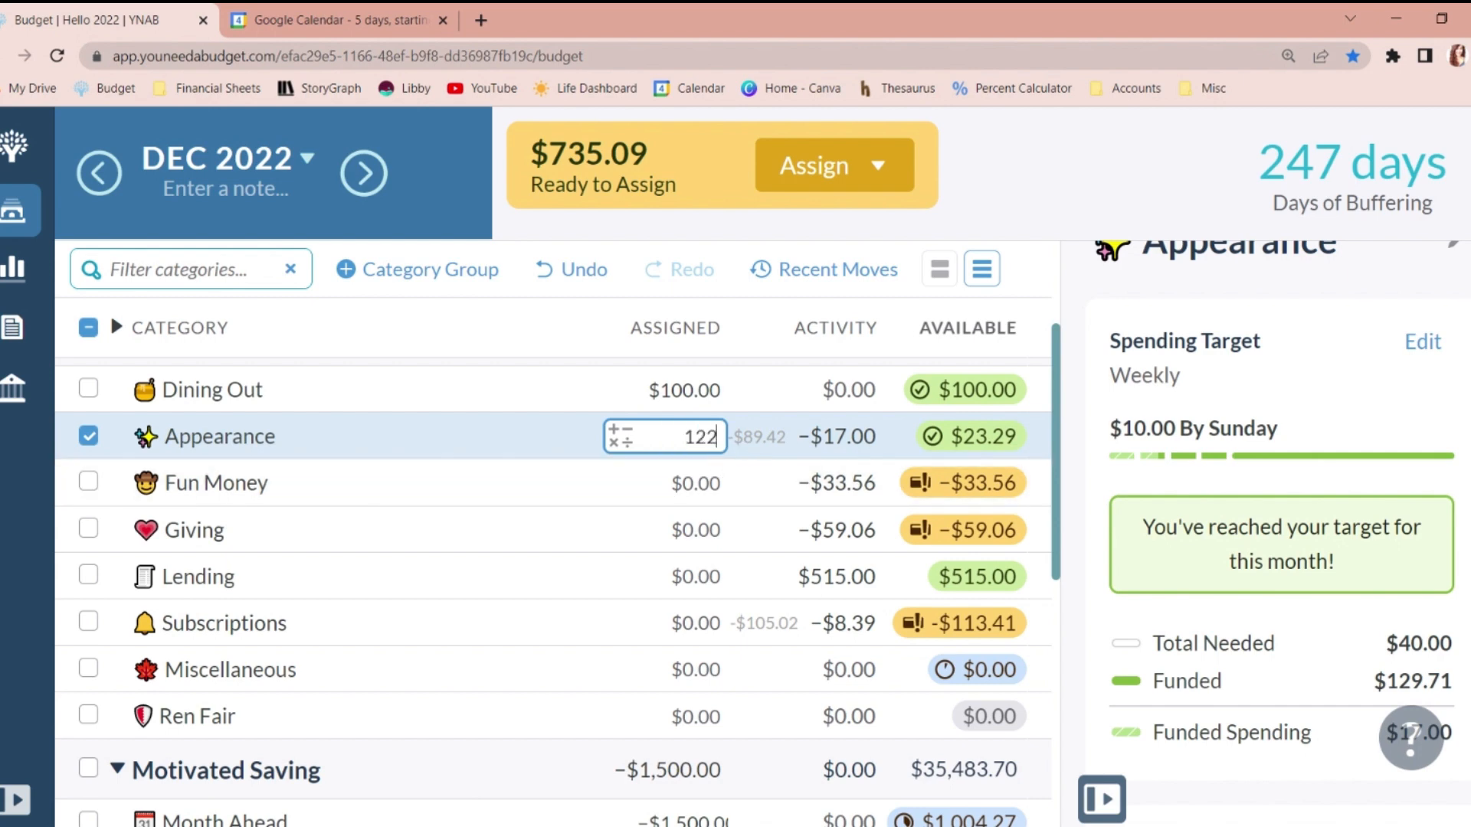
key(BackSpace)
key(BackSpace)
text(33)
key(Return)
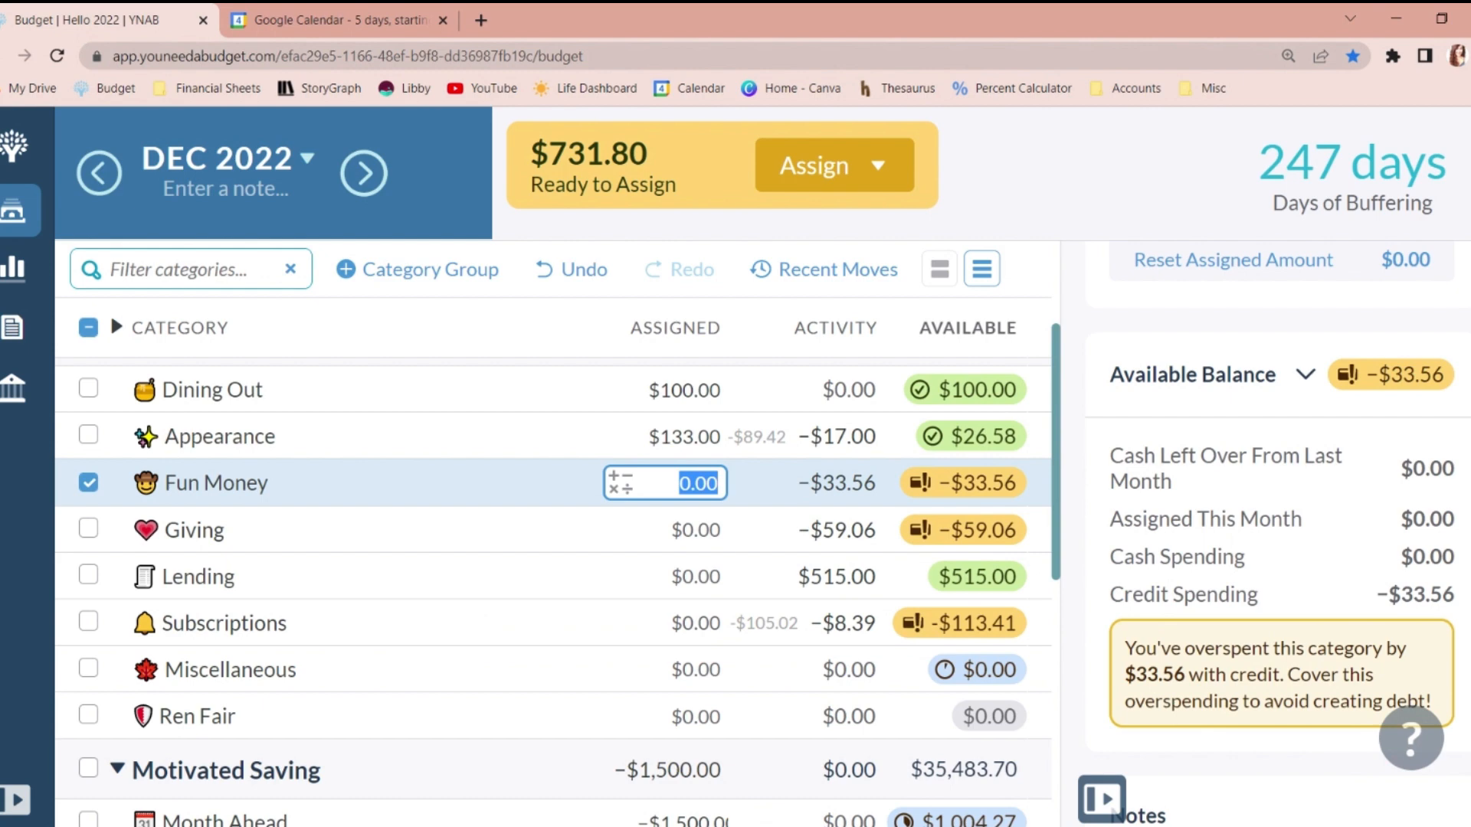
Assign 33.56+17+37 to the Fun Money category and add another 20 to it.
text(33.53)
key(BackSpace)
text(6+17)
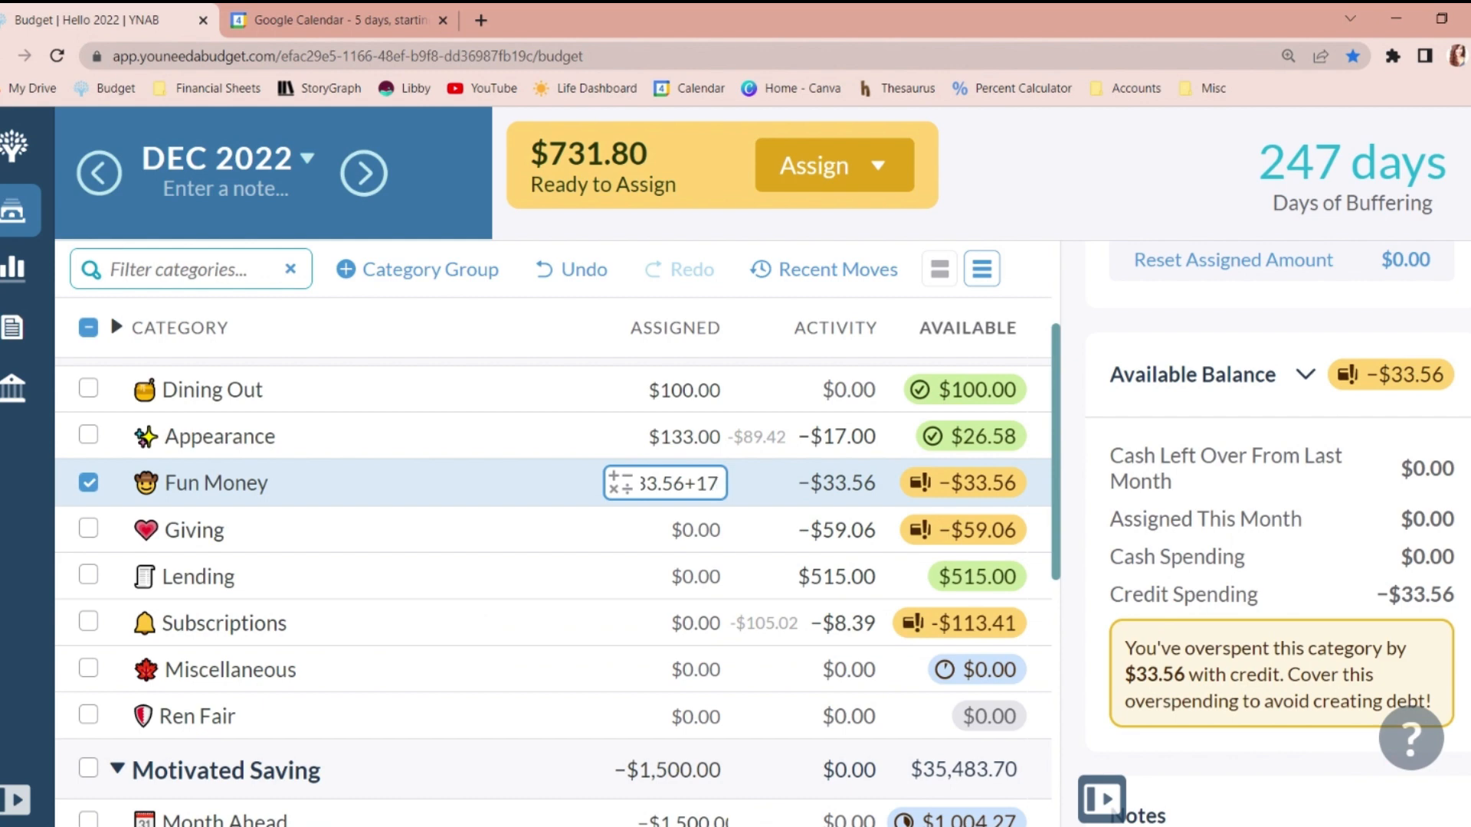
text(+37)
key(Return)
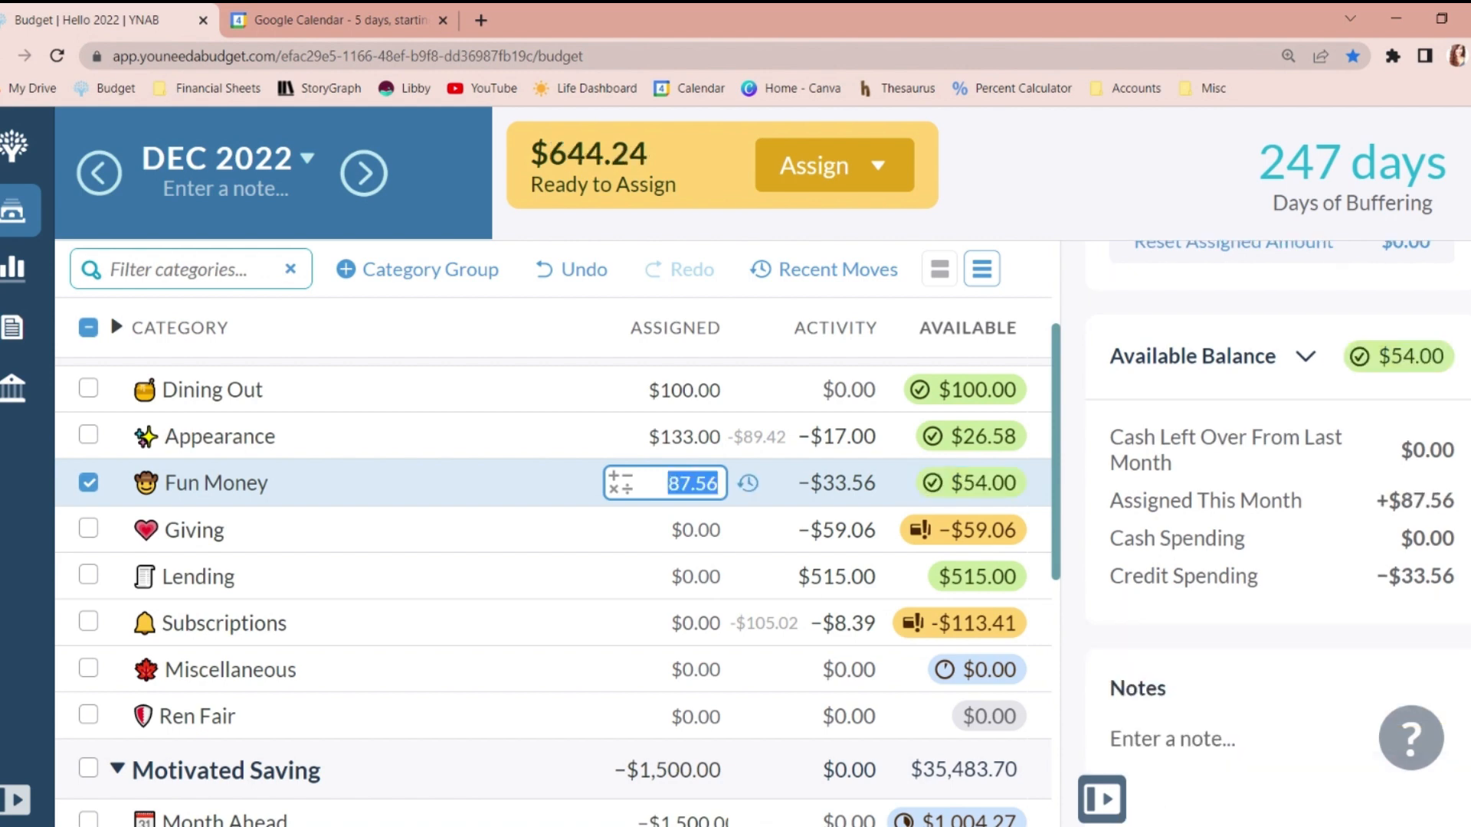
click(717, 483)
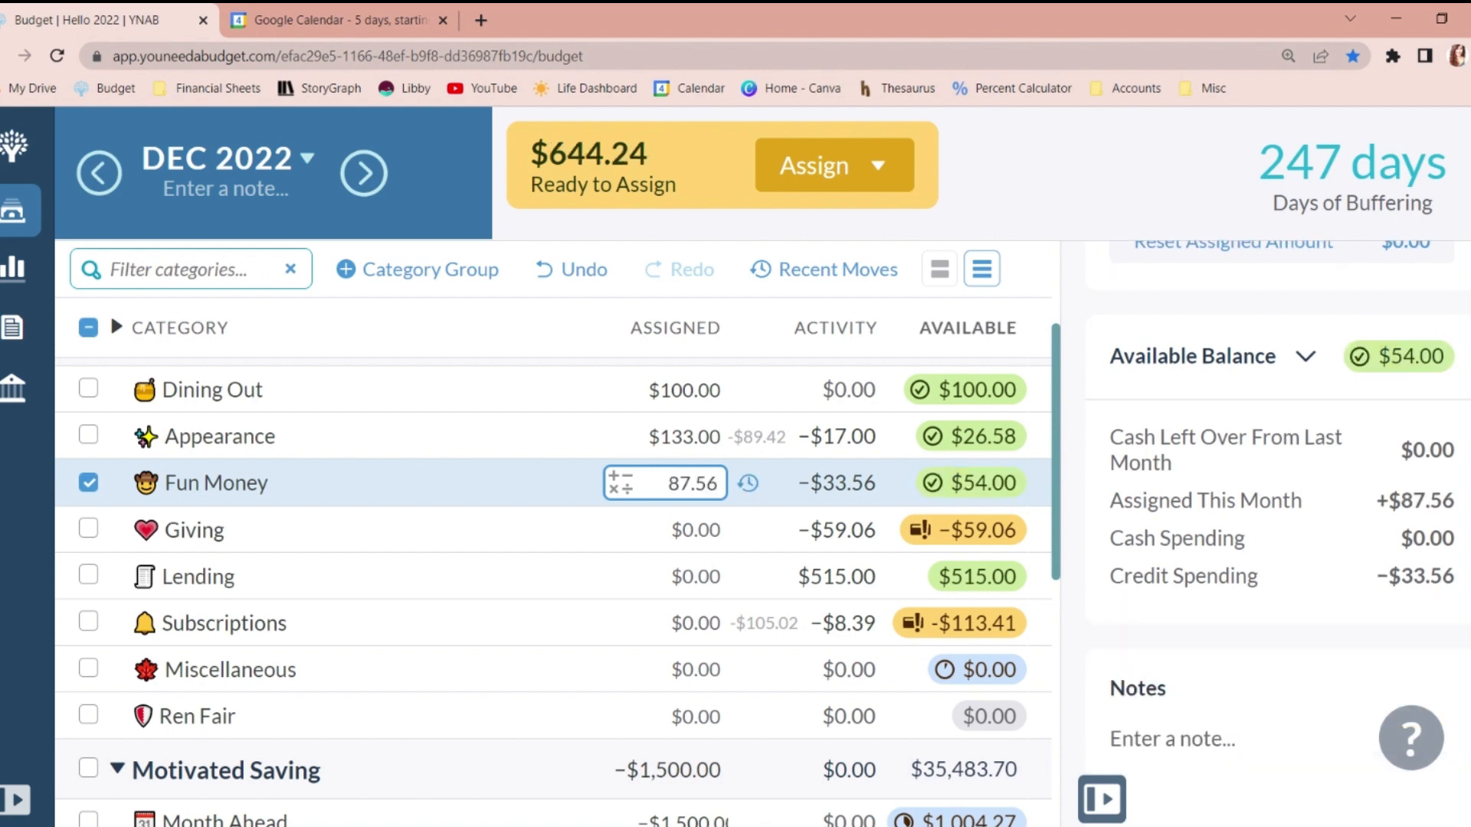
text(+20)
key(Return)
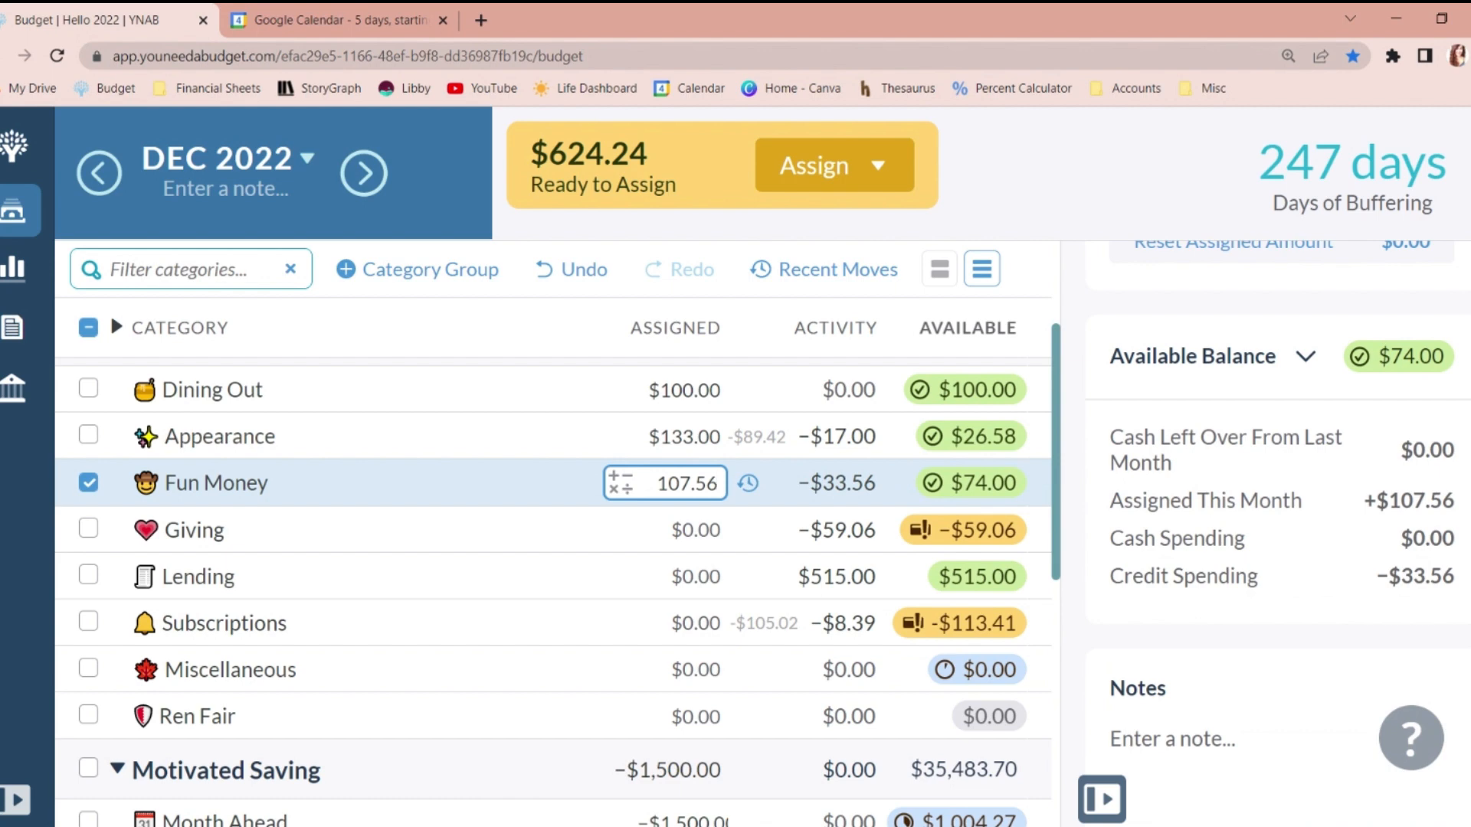
Set the assigned amount of the Fun Money category to $100.
click(717, 486)
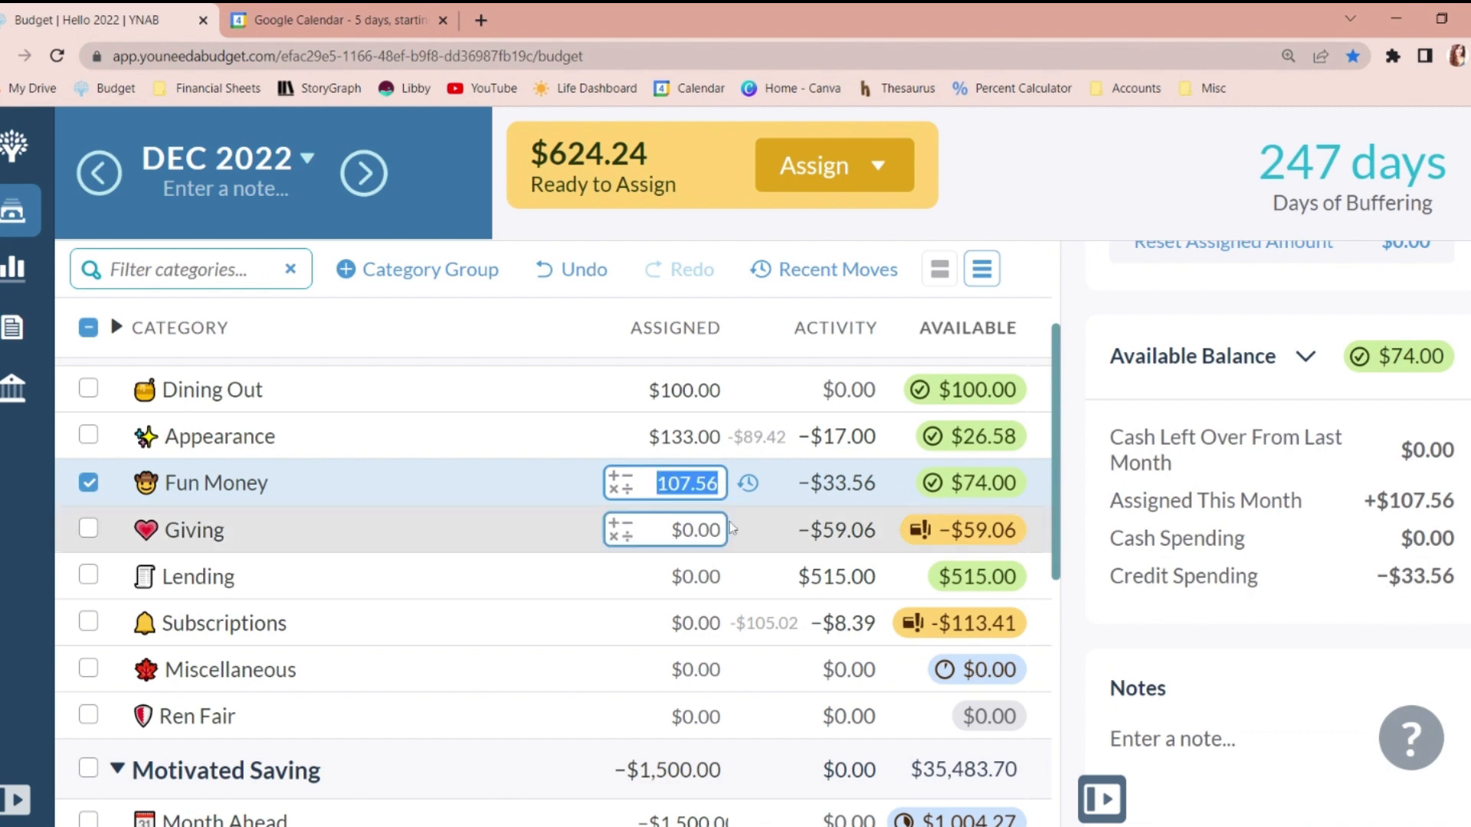
text(100)
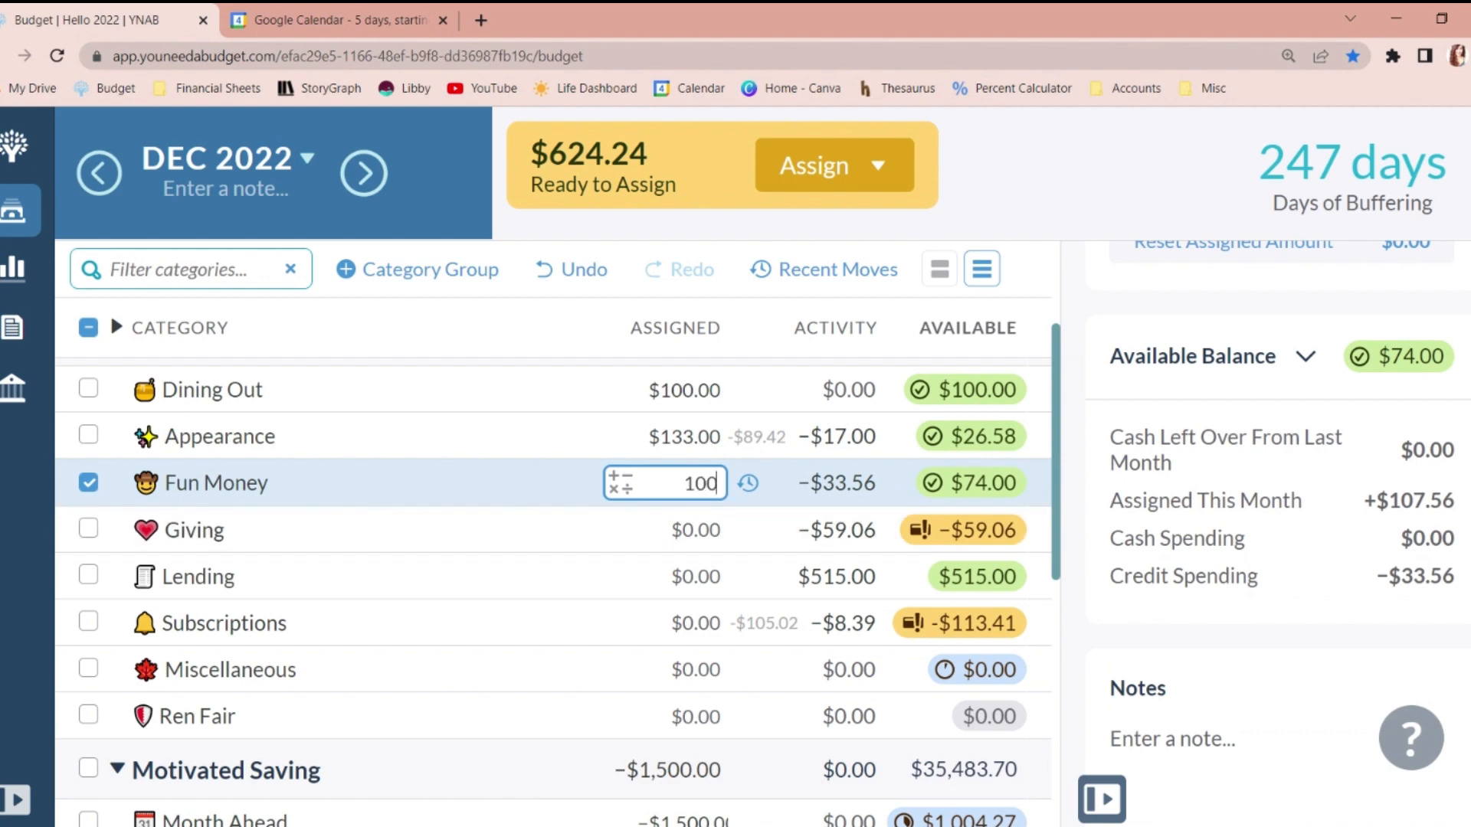
key(Return)
Assign 25.50+25 to the Giving category under Lifestyle Expenses.
key(Down)
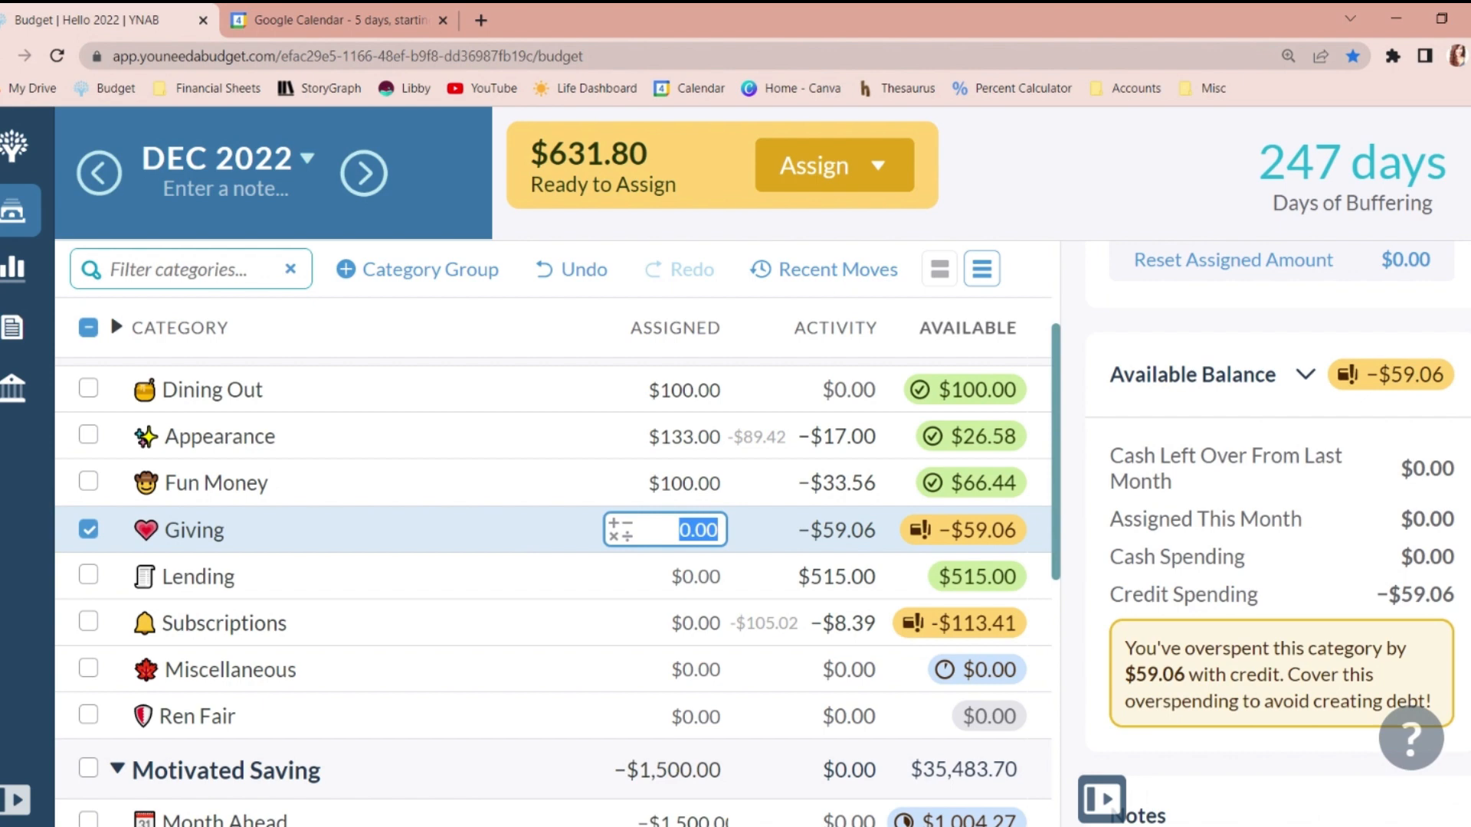
text(25.50)
text(+25)
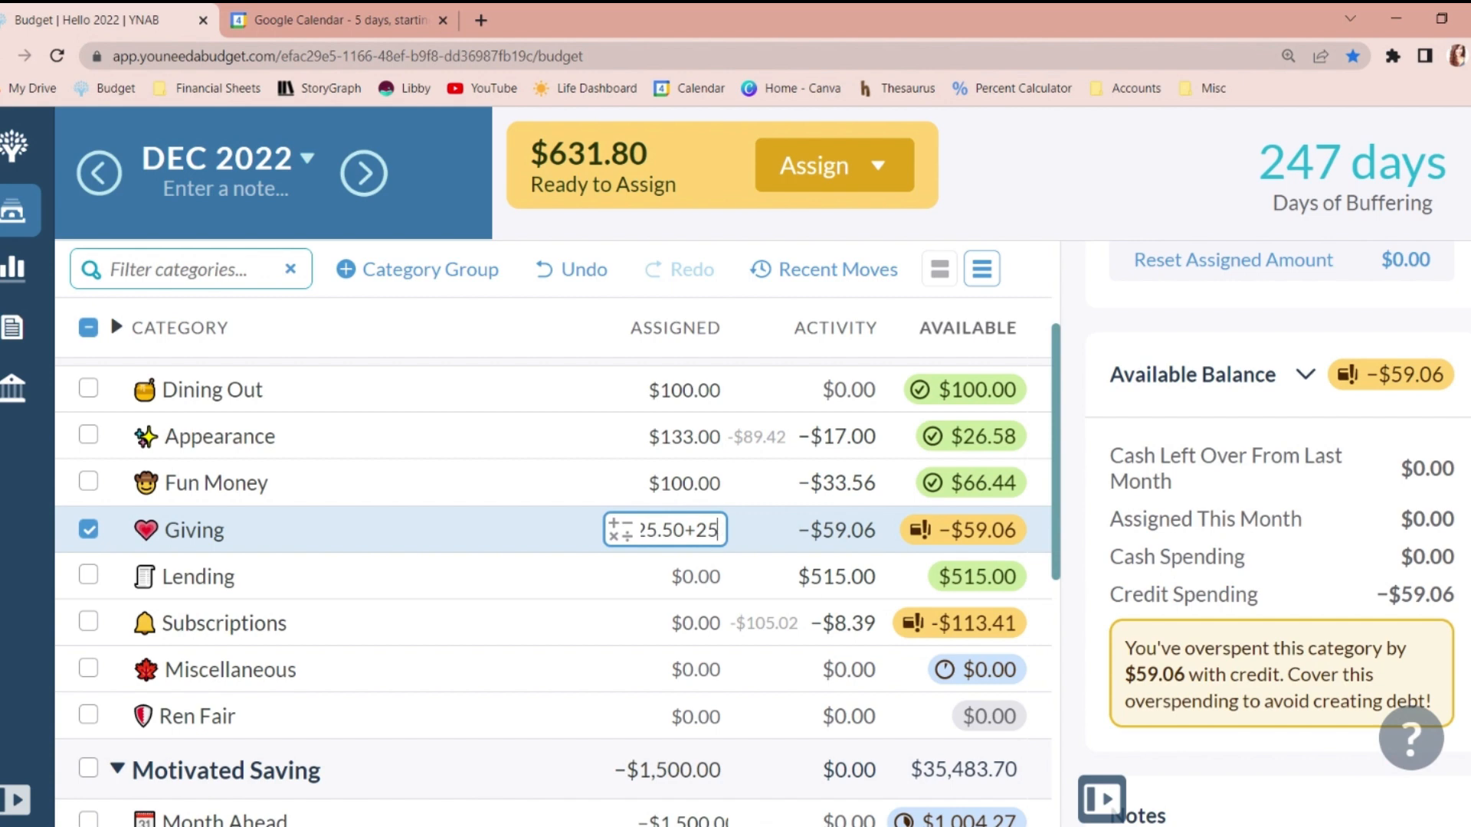
key(Return)
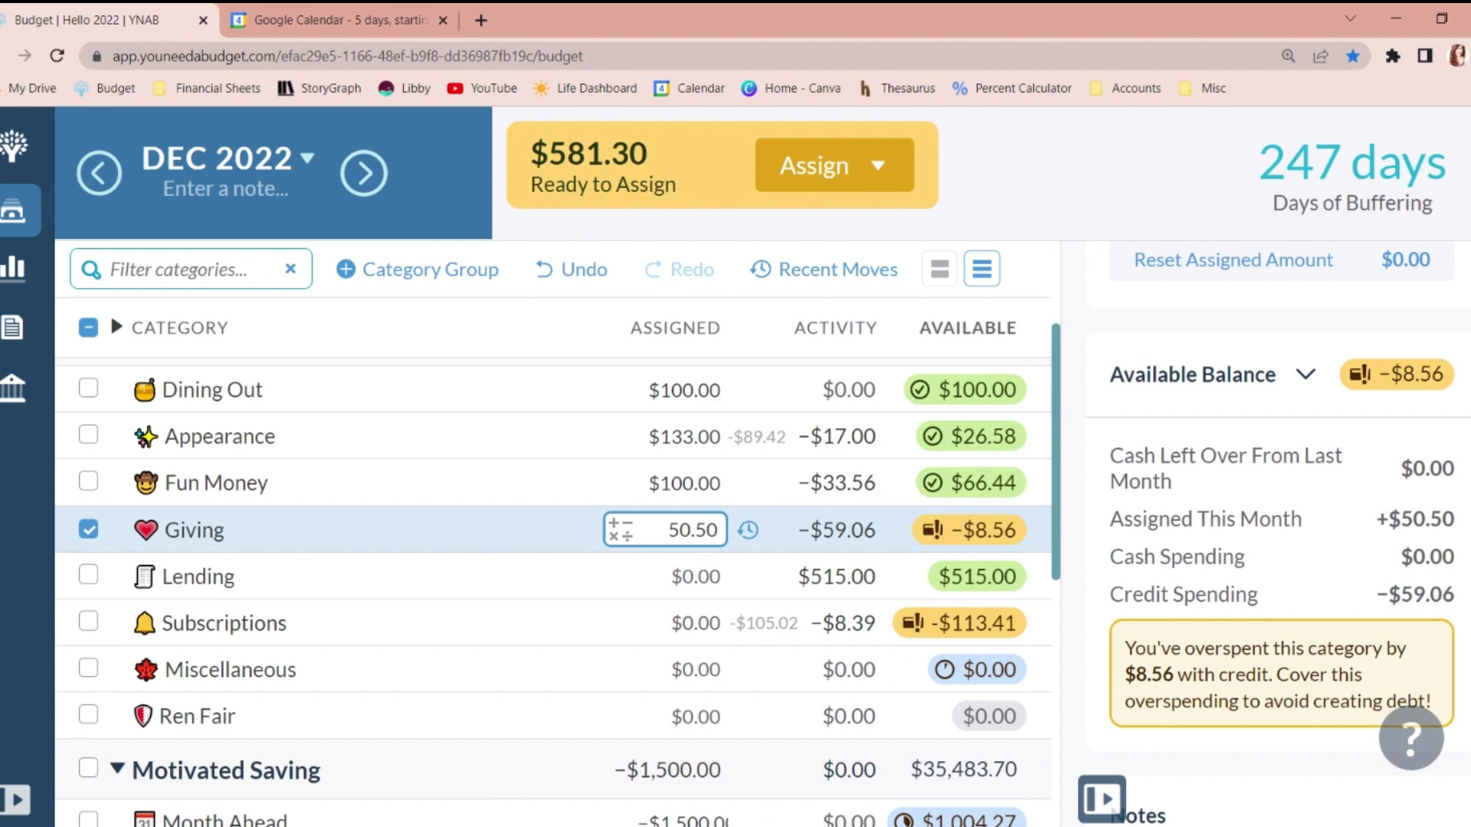
Set the assigned amount of the Giving category to $110 and deselect the category.
key(ctrl+a)
text(110)
key(Return)
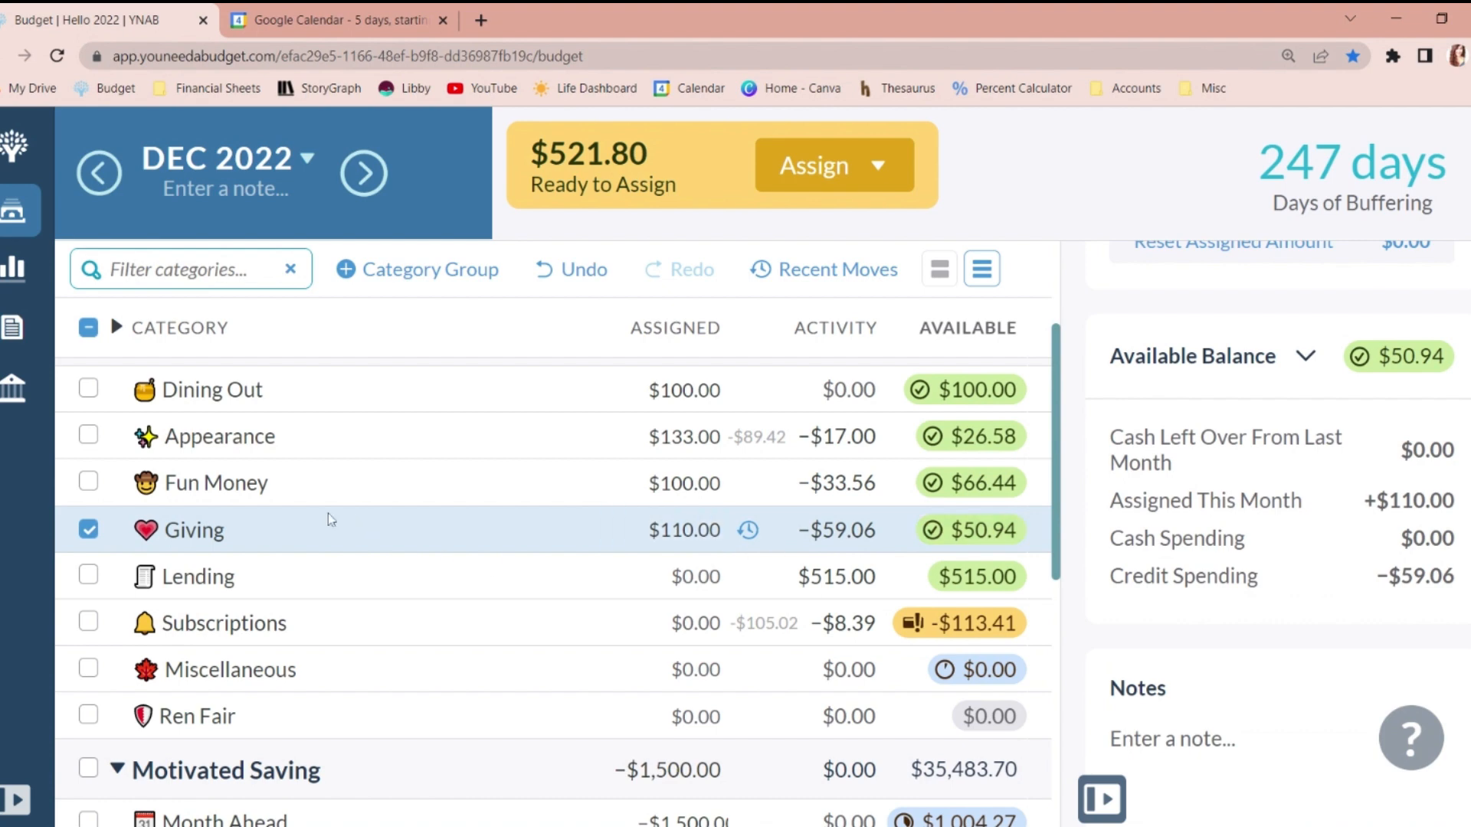
click(86, 527)
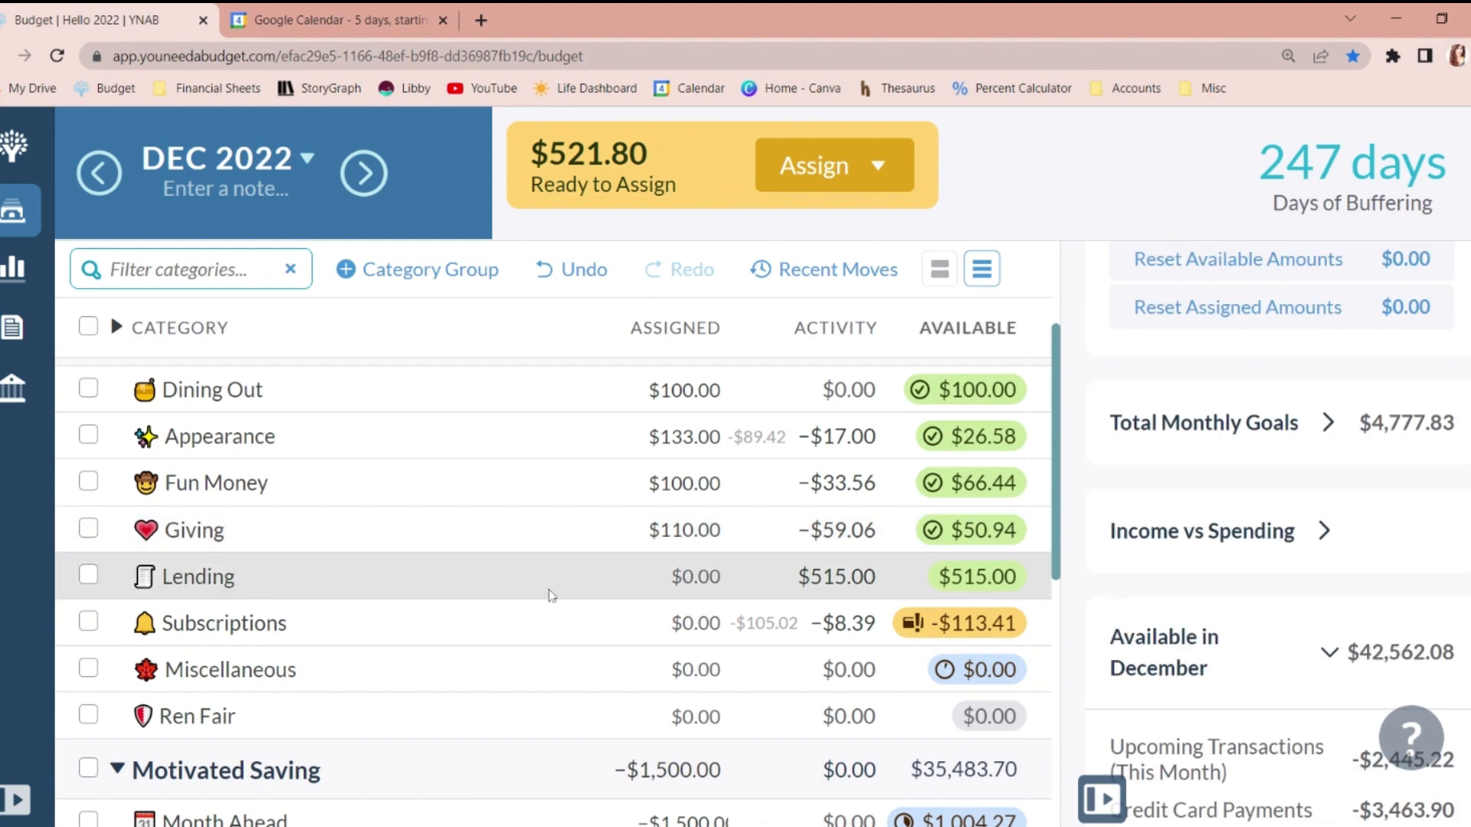
click(443, 580)
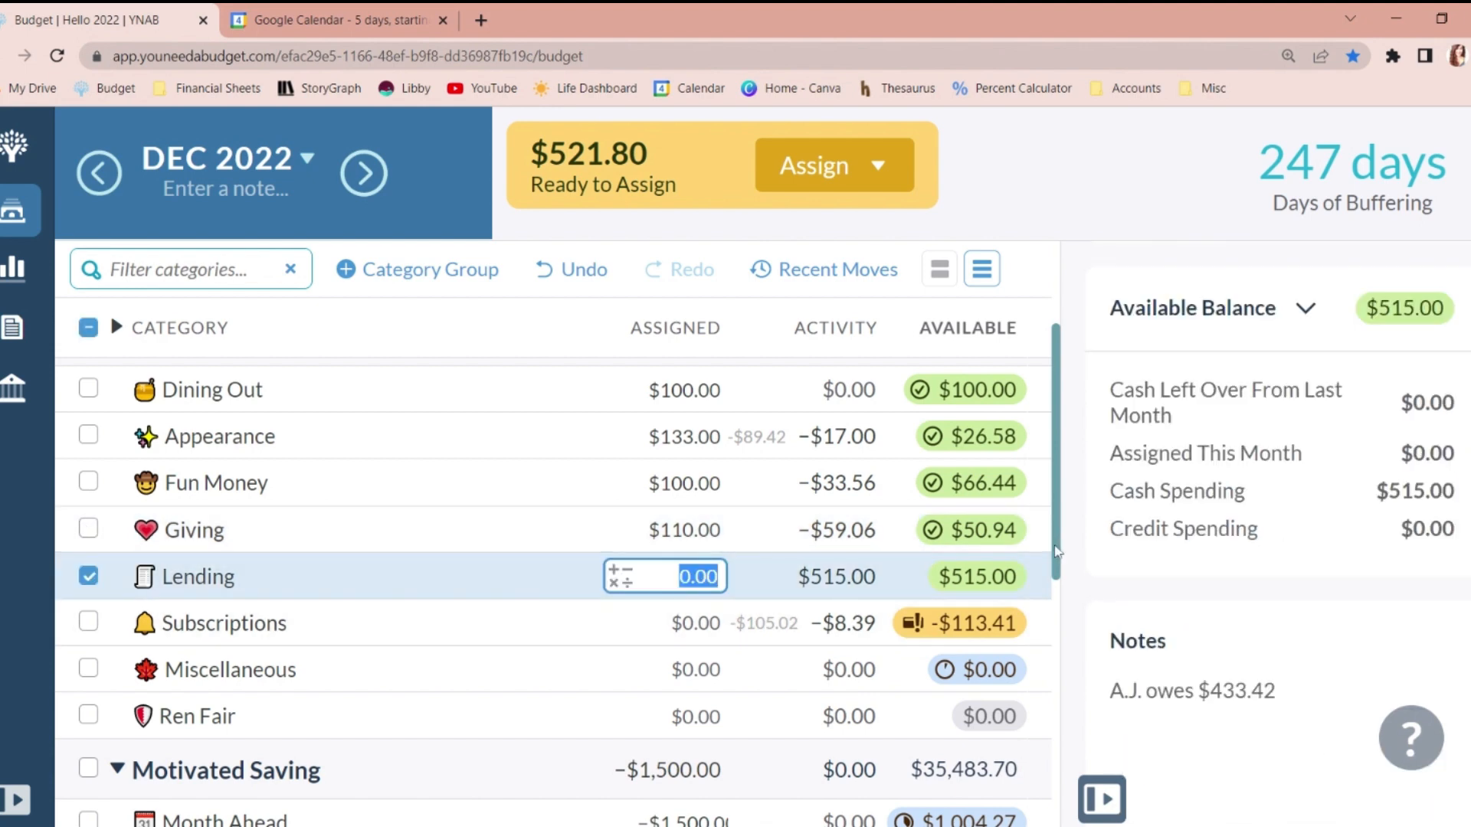
scroll(1050, 538, down, 3)
scroll(996, 528, up, 2)
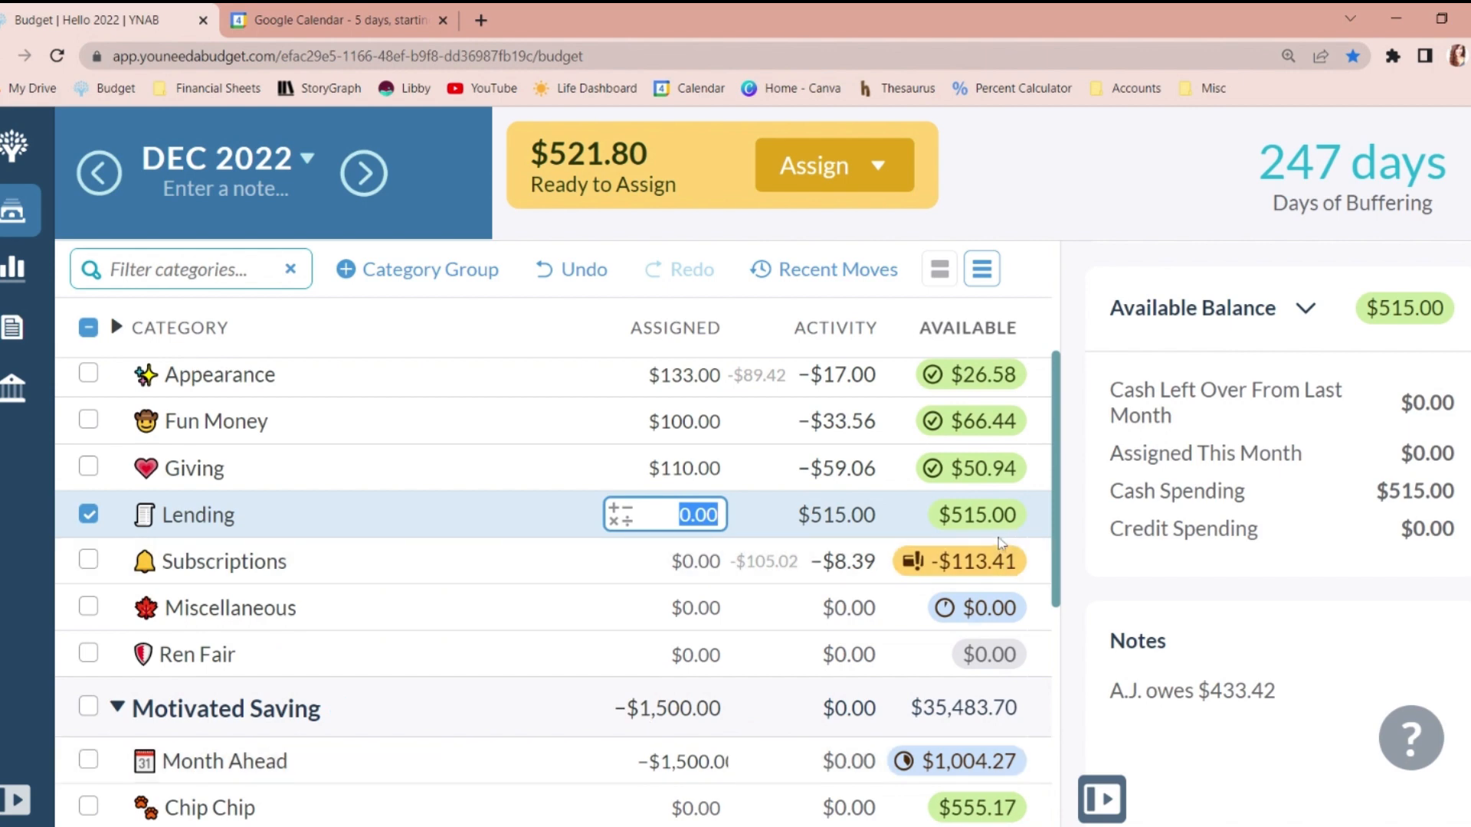
scroll(996, 582, down, 4)
scroll(1060, 576, up, 3)
scroll(1057, 559, up, 3)
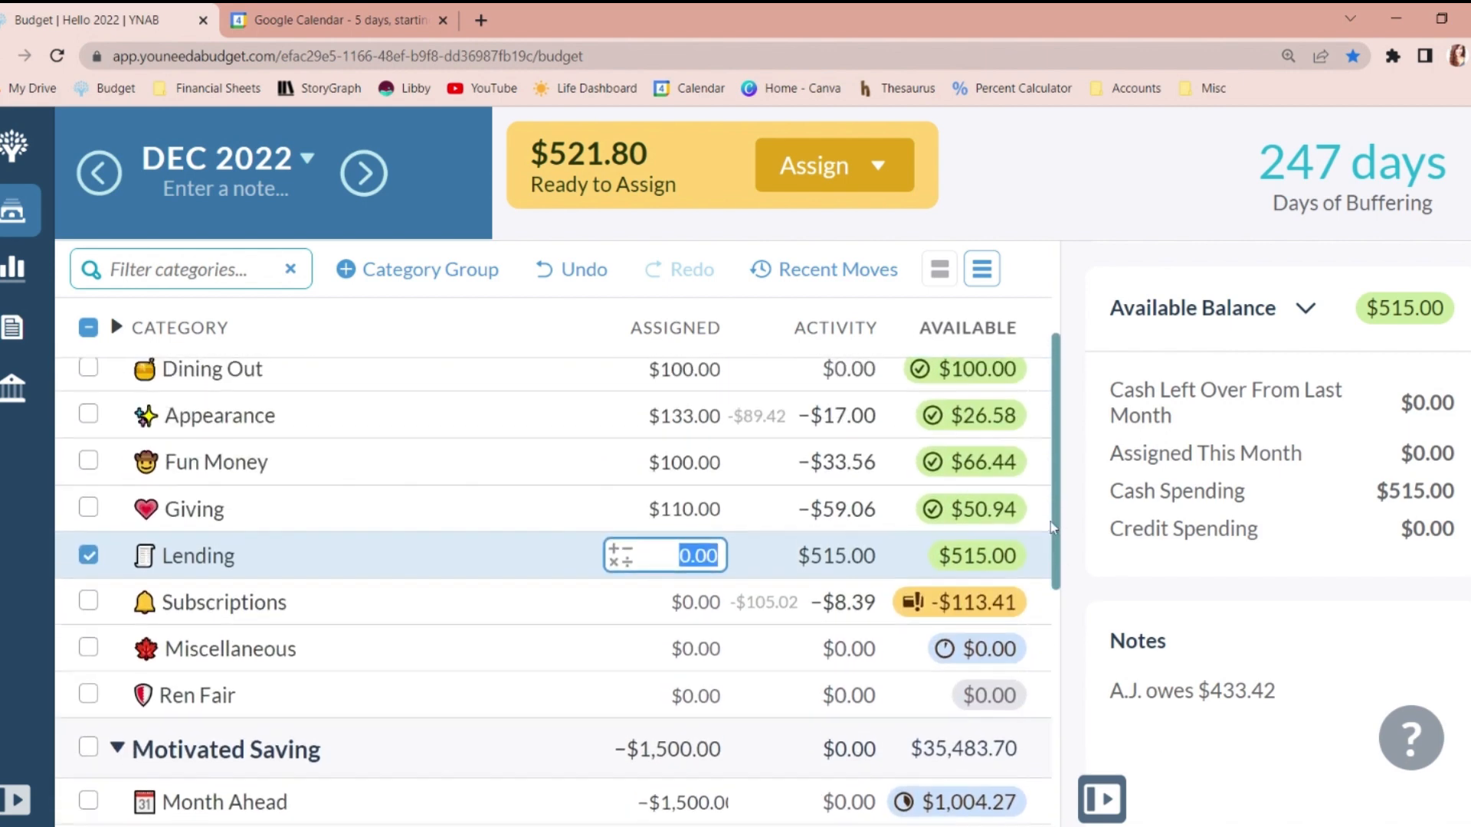
Assign $113.41 to the Subscriptions category and check the details of its upcoming transaction.
click(548, 602)
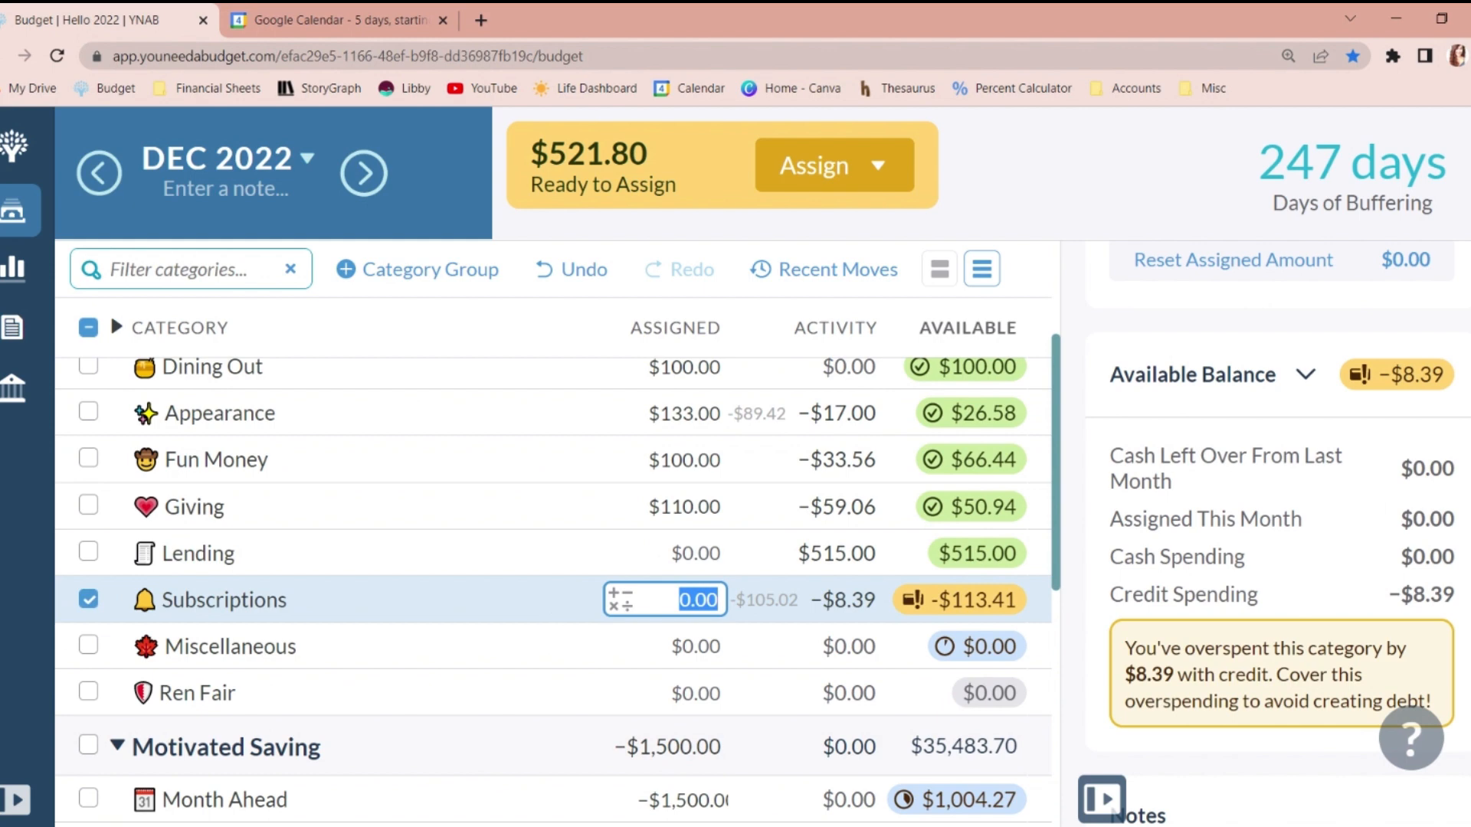
text(113.41)
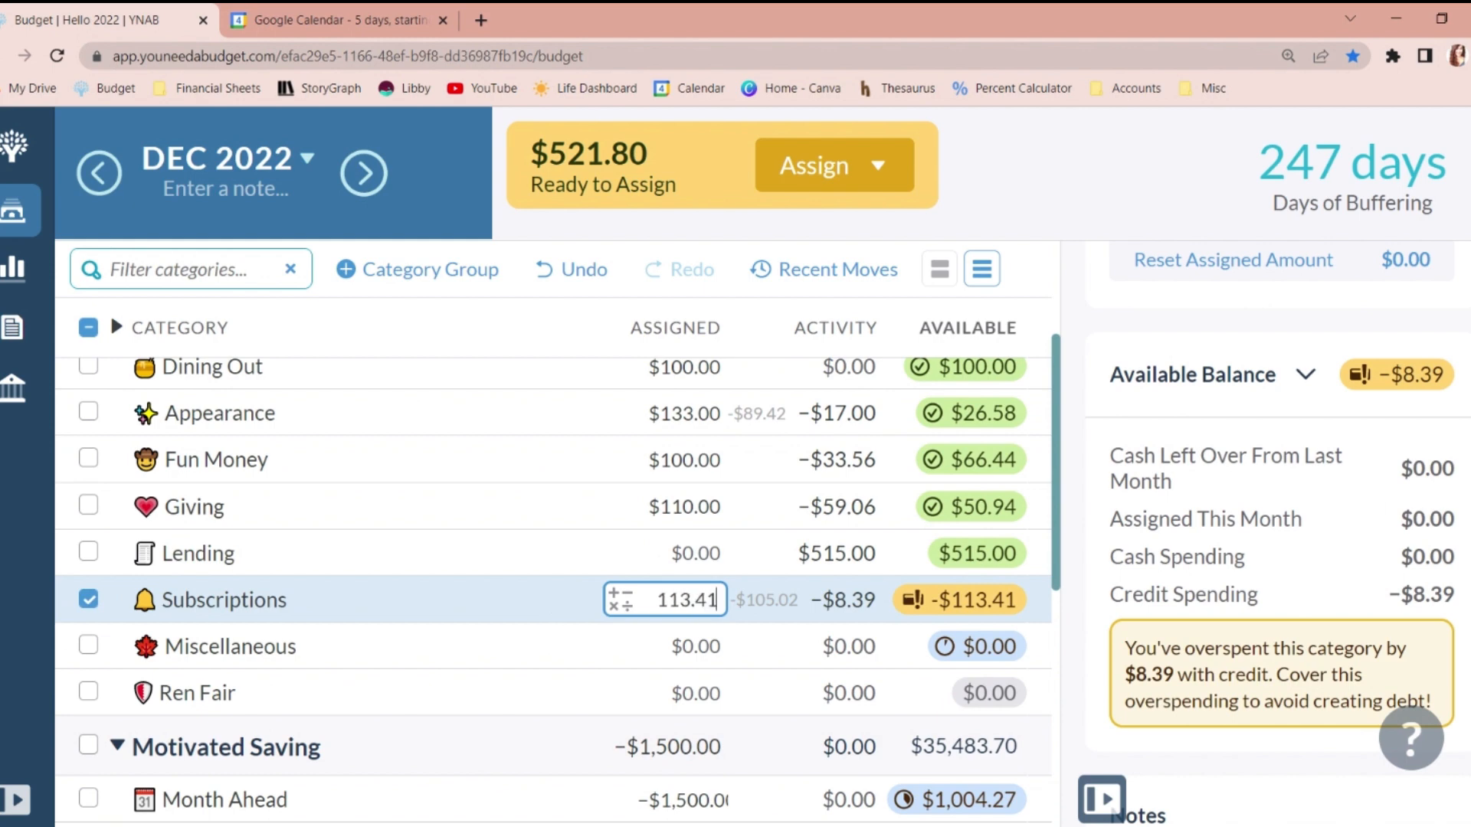
key(Return)
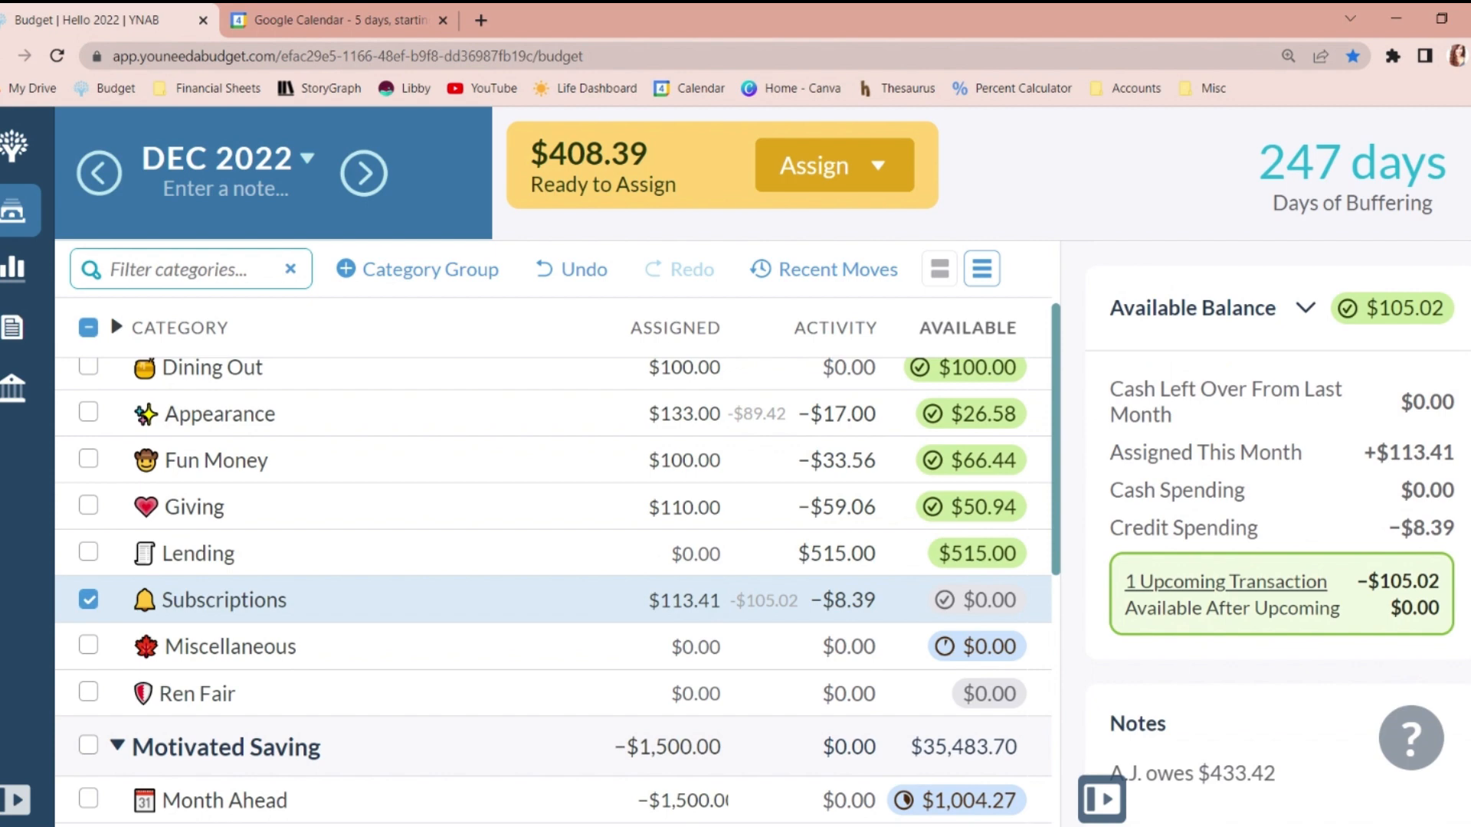
click(1279, 586)
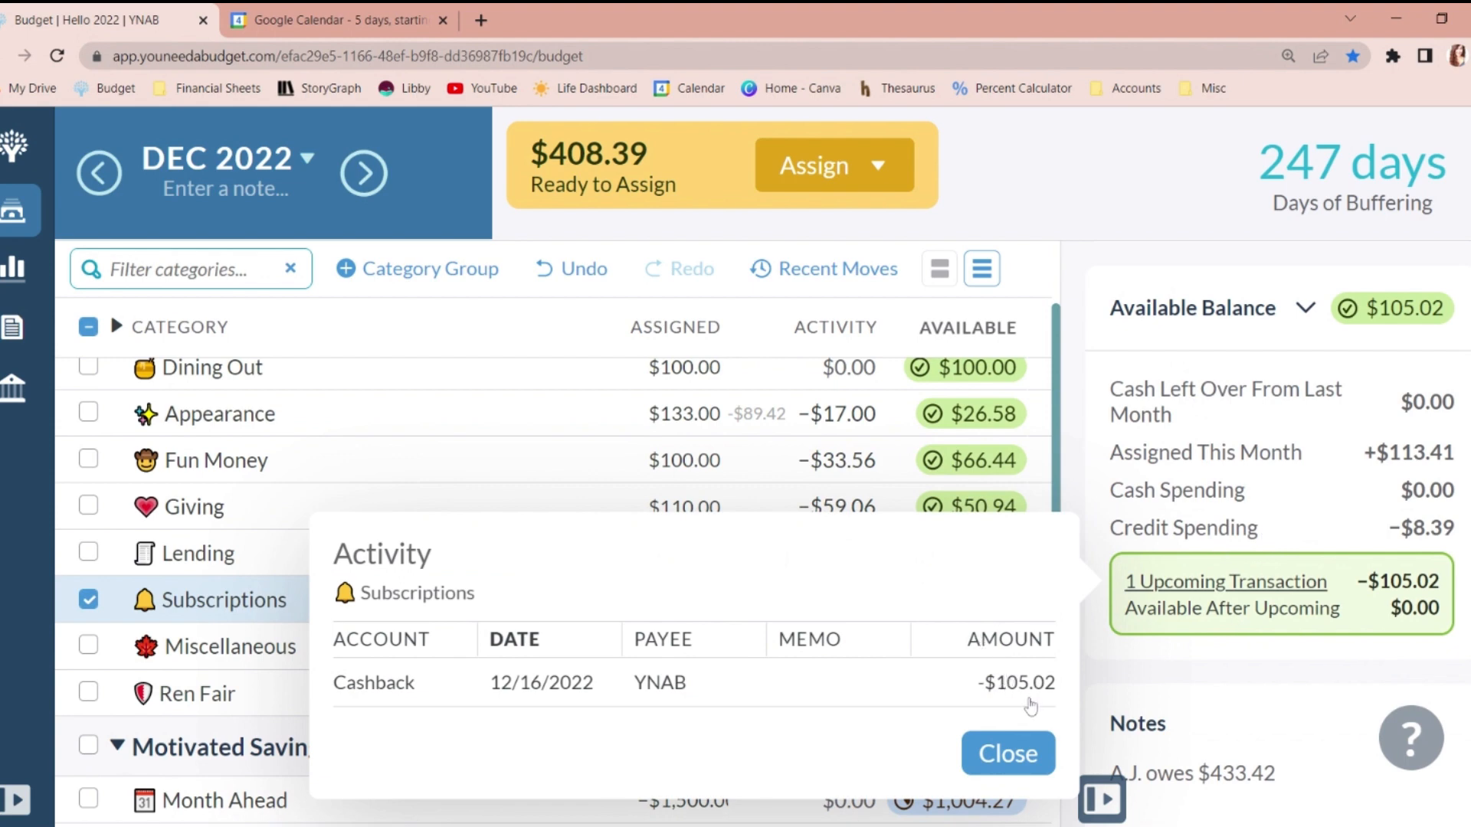
click(1202, 668)
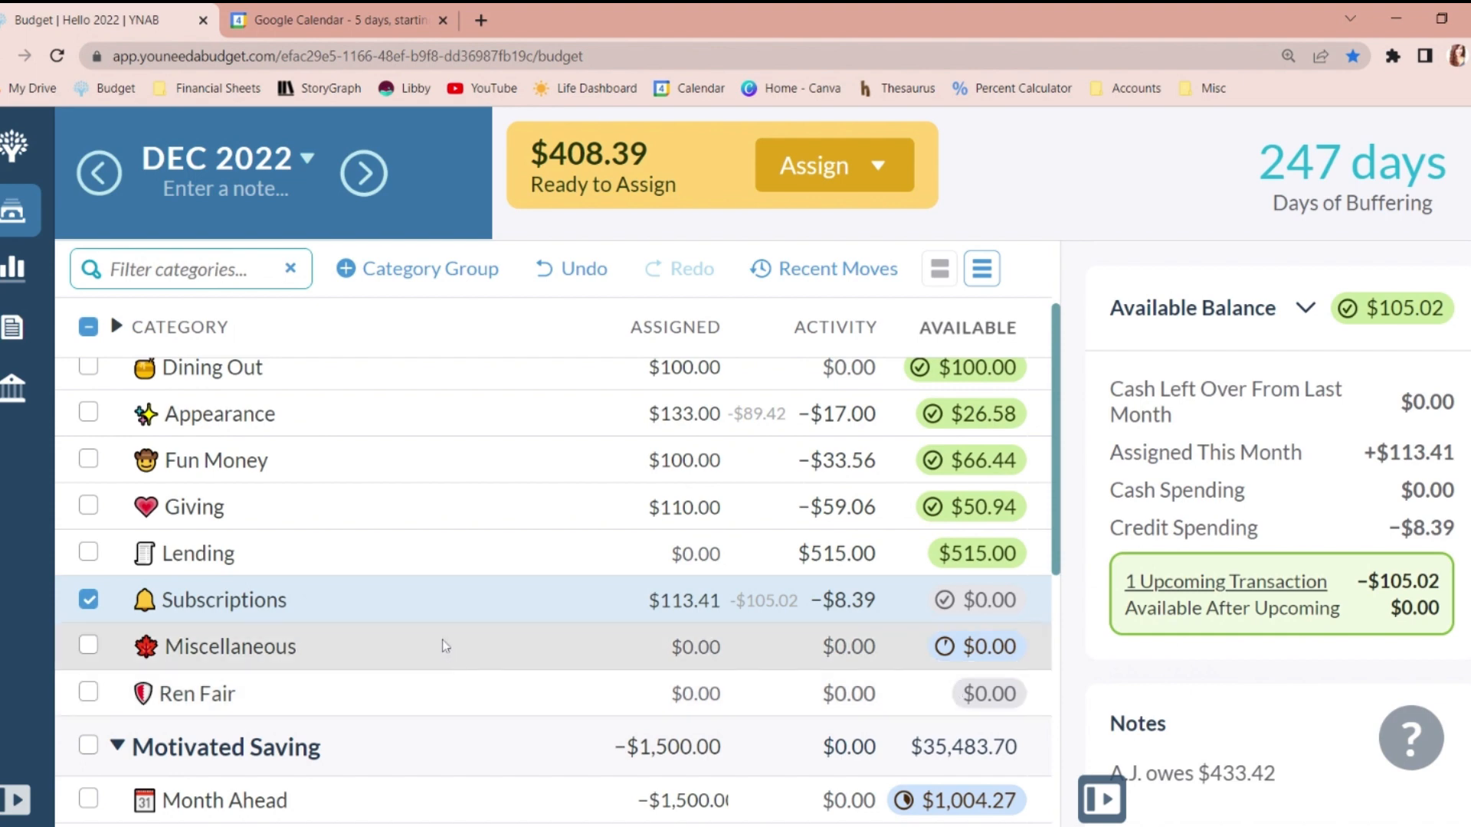
Assign $50 to the Miscellaneous category and leave no category selected, skipping Ren Fair.
click(580, 651)
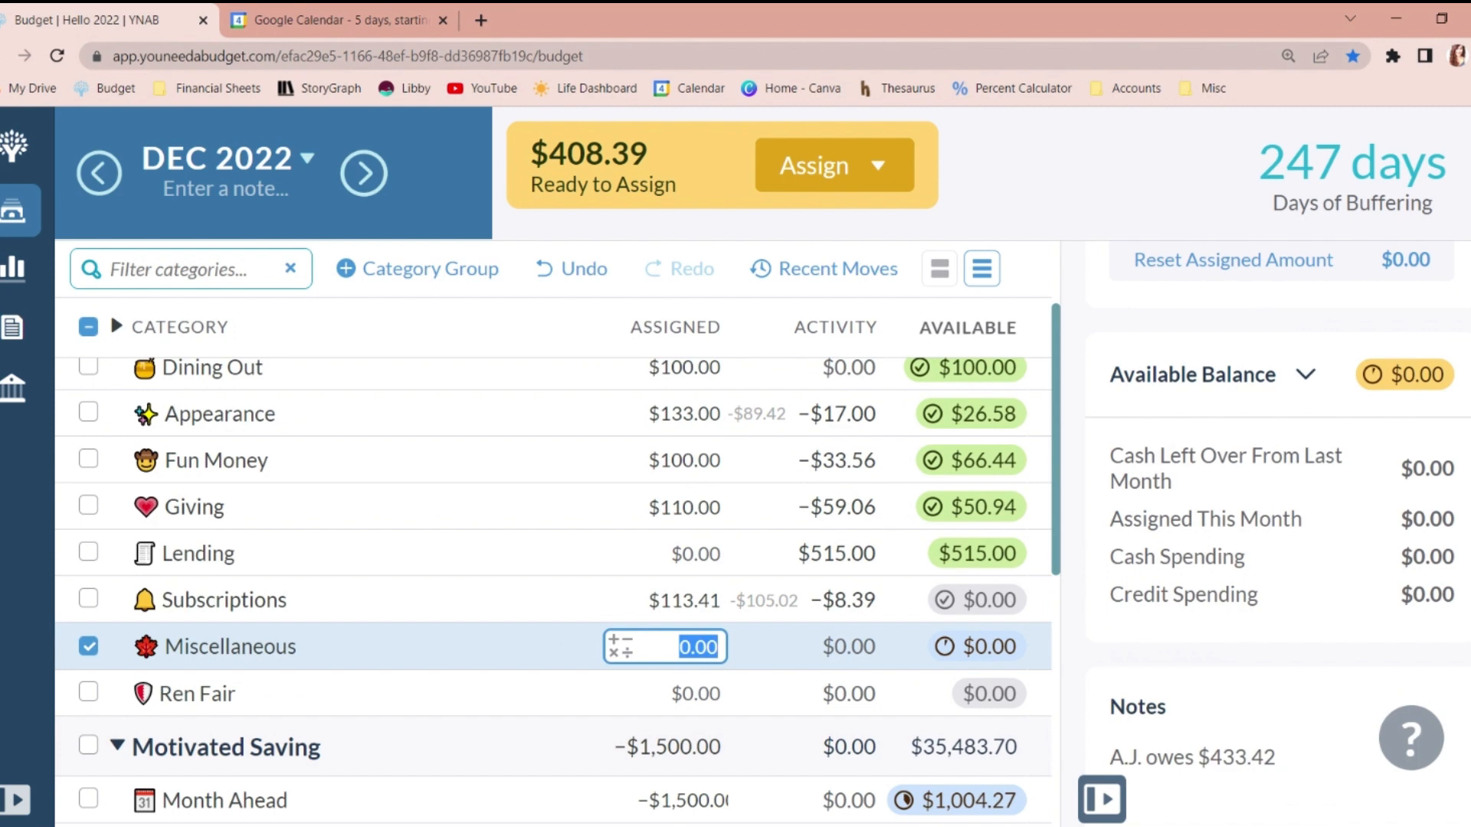
text(50)
key(Return)
click(544, 685)
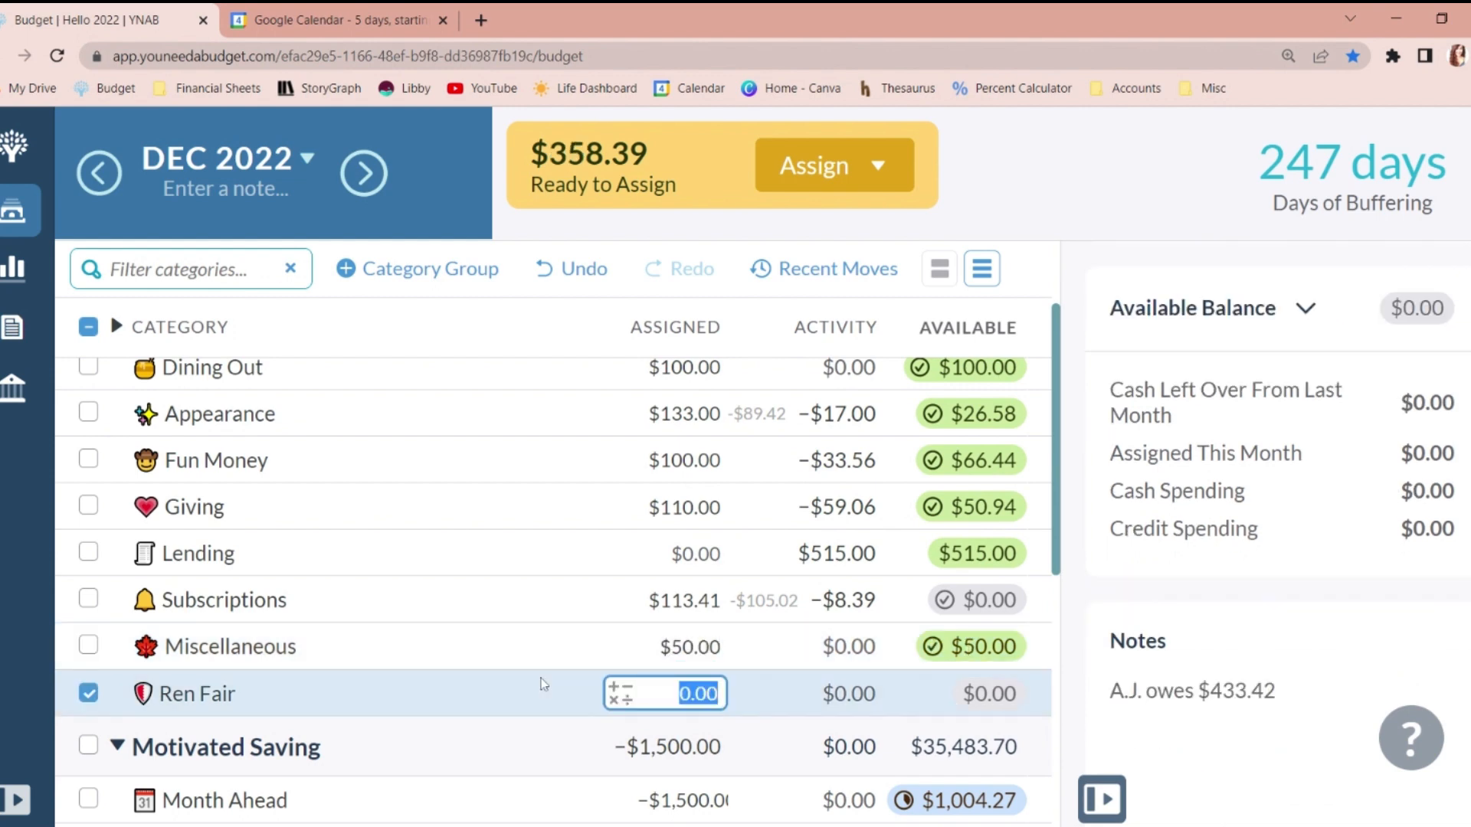
click(89, 694)
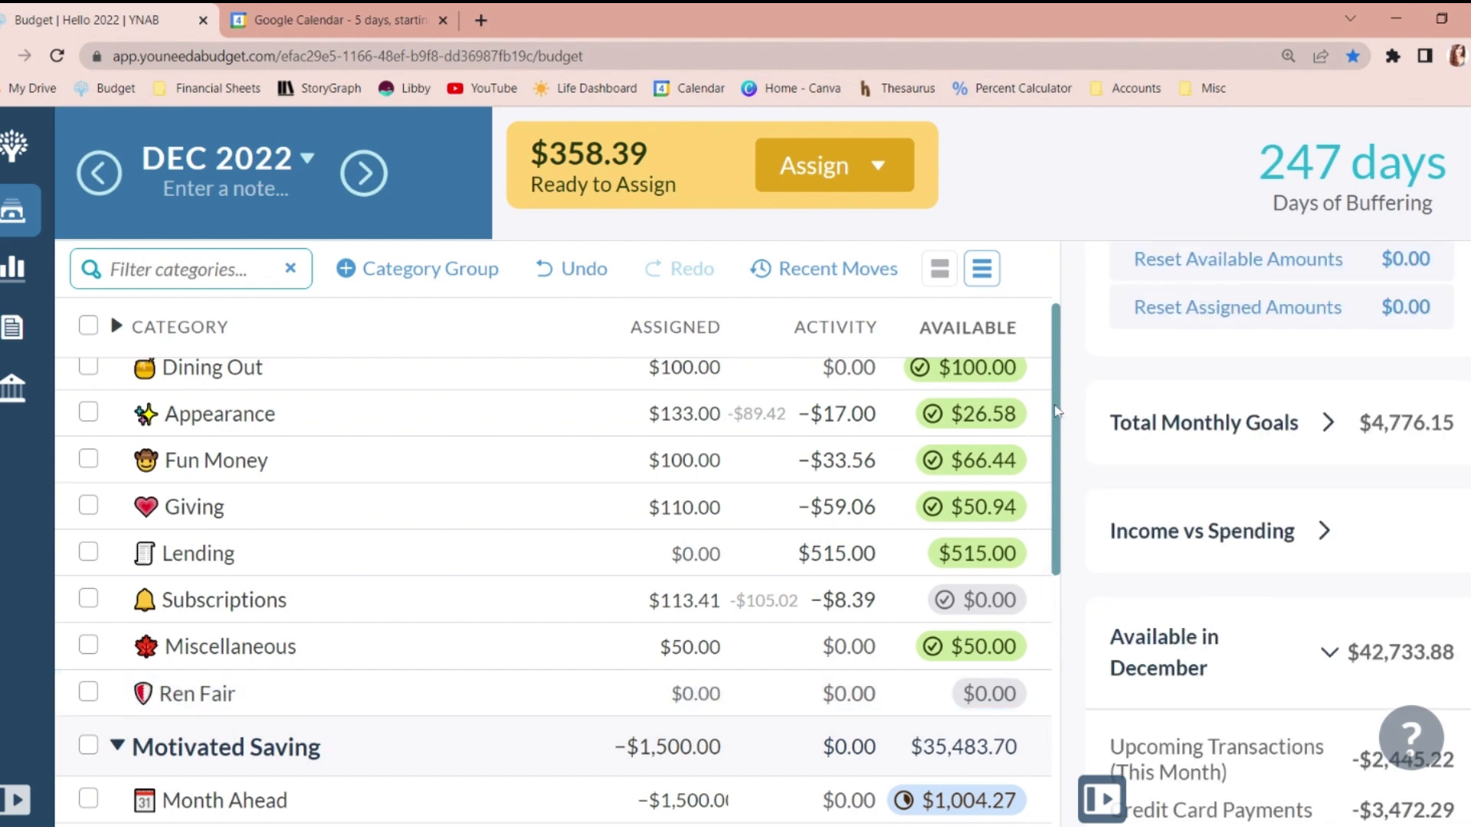
Add the remaining 358.39 to the assigned amount of the Month Ahead category under Motivated Saving.
drag(1058, 404, 1067, 533)
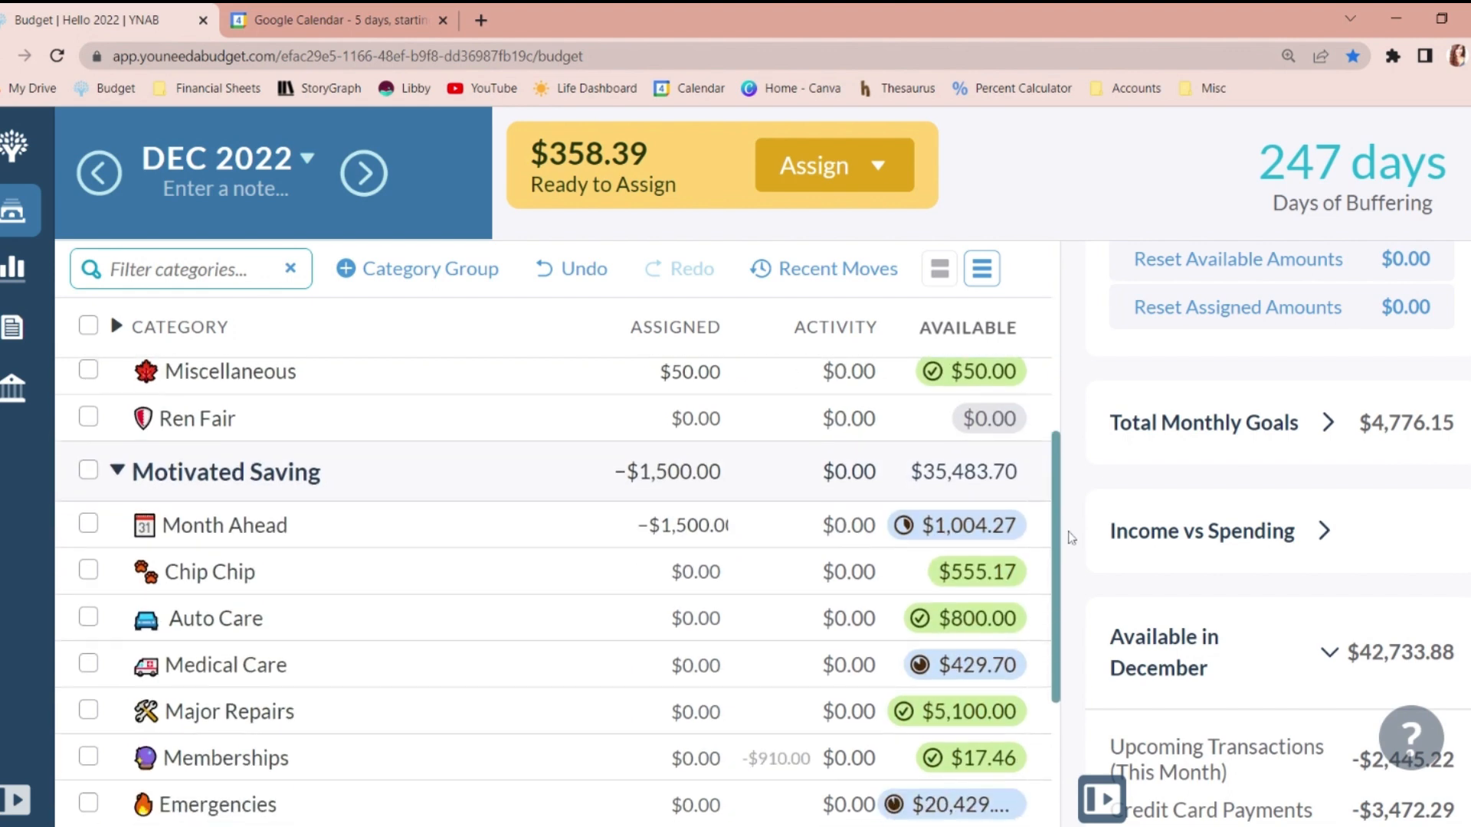
click(712, 524)
click(712, 524)
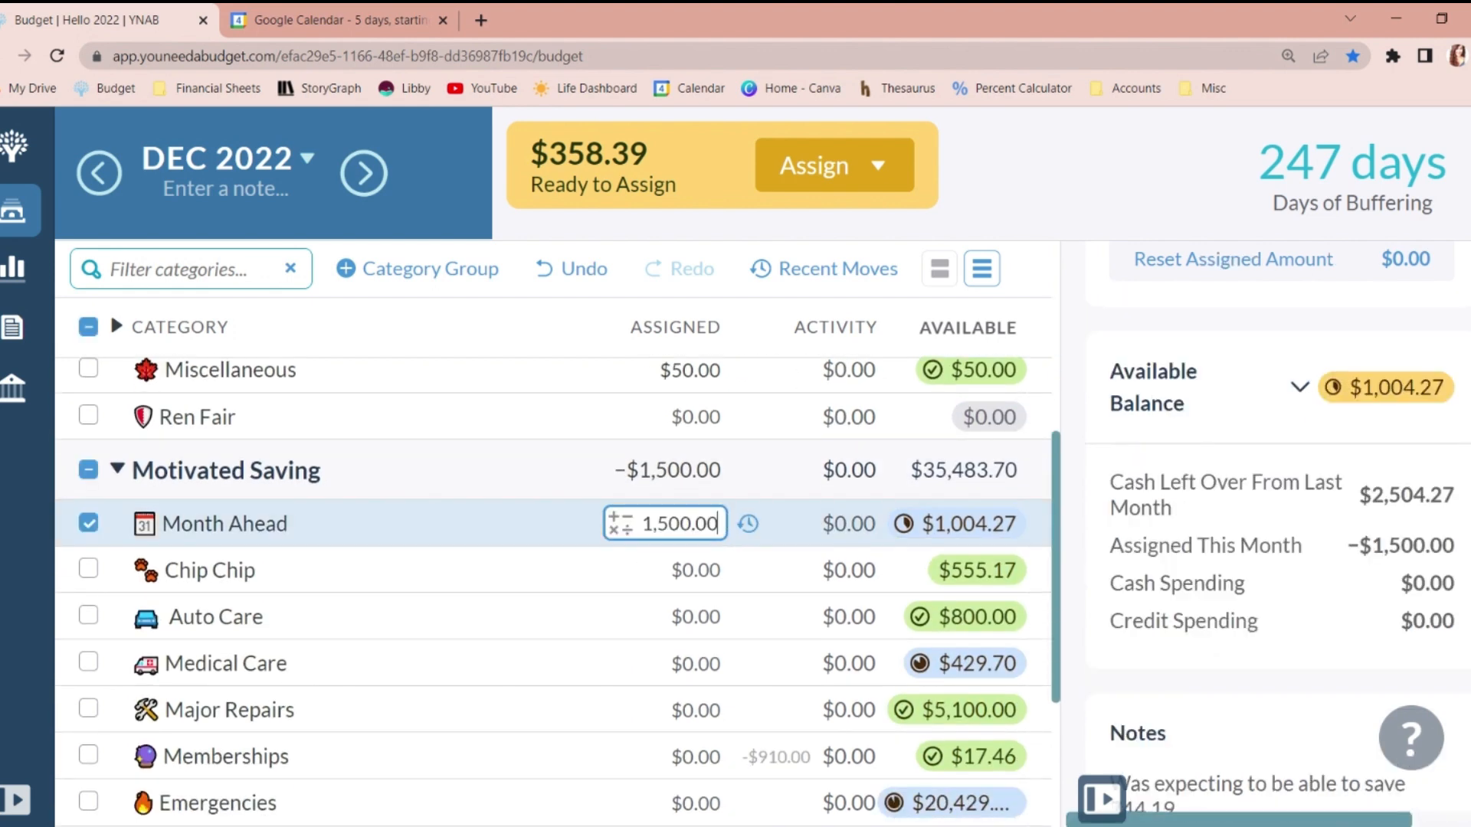
text(+358.39)
key(Return)
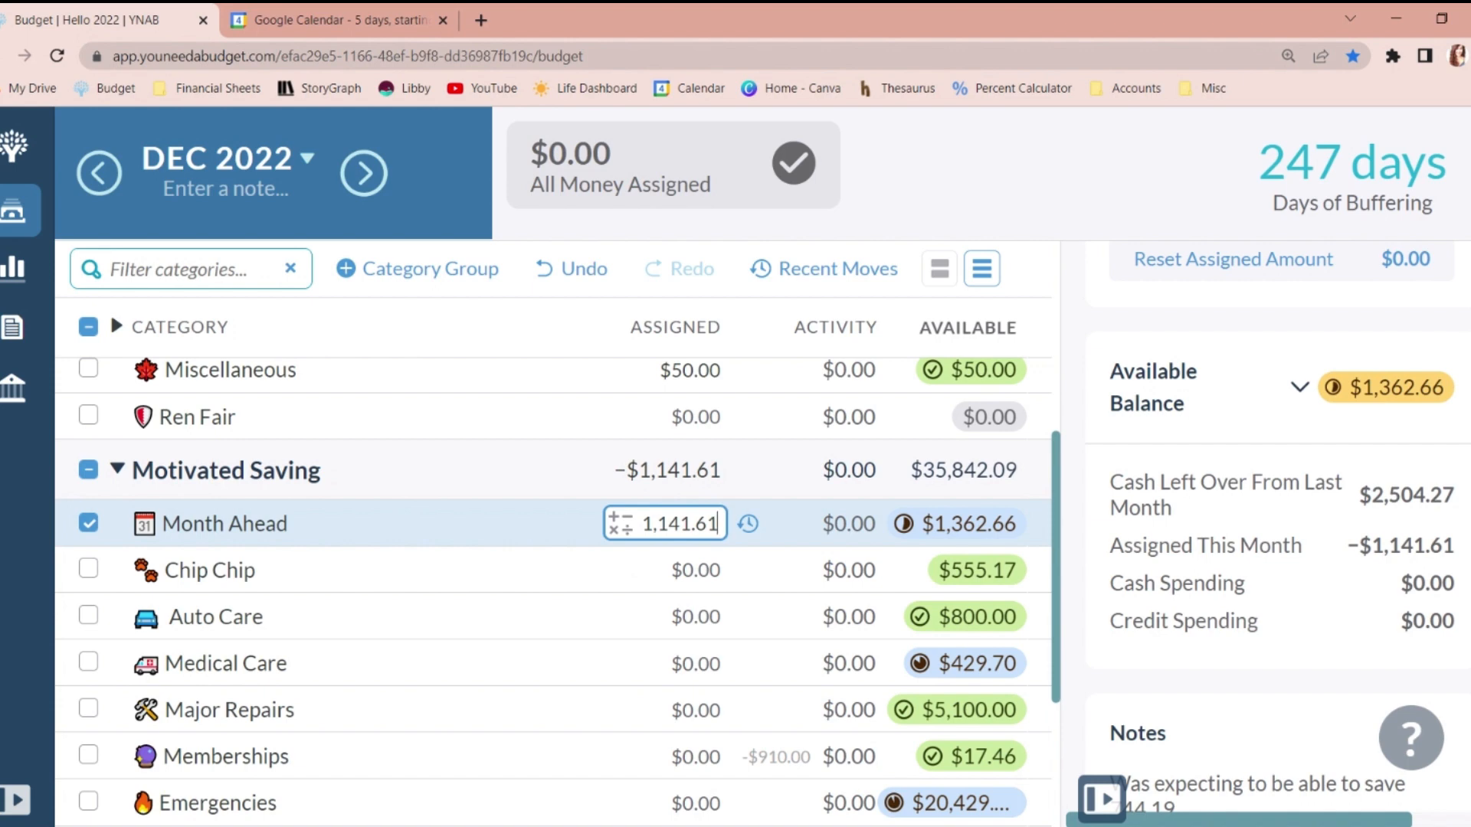
scroll(134, 755, down, 4)
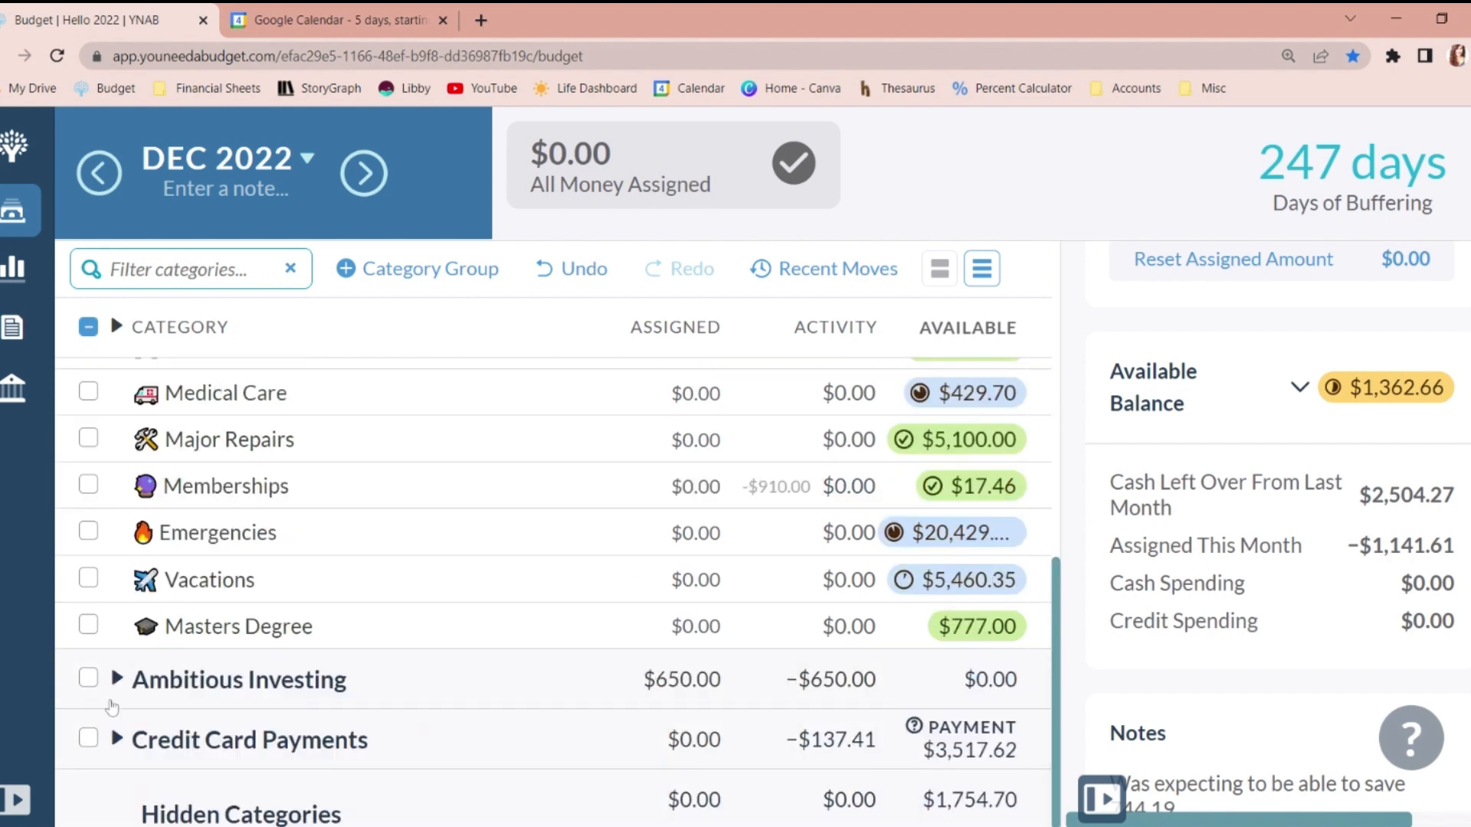
Expand the Credit Card Payments group and move the full 555.17 available in Chip Chip to Pet Care.
click(134, 753)
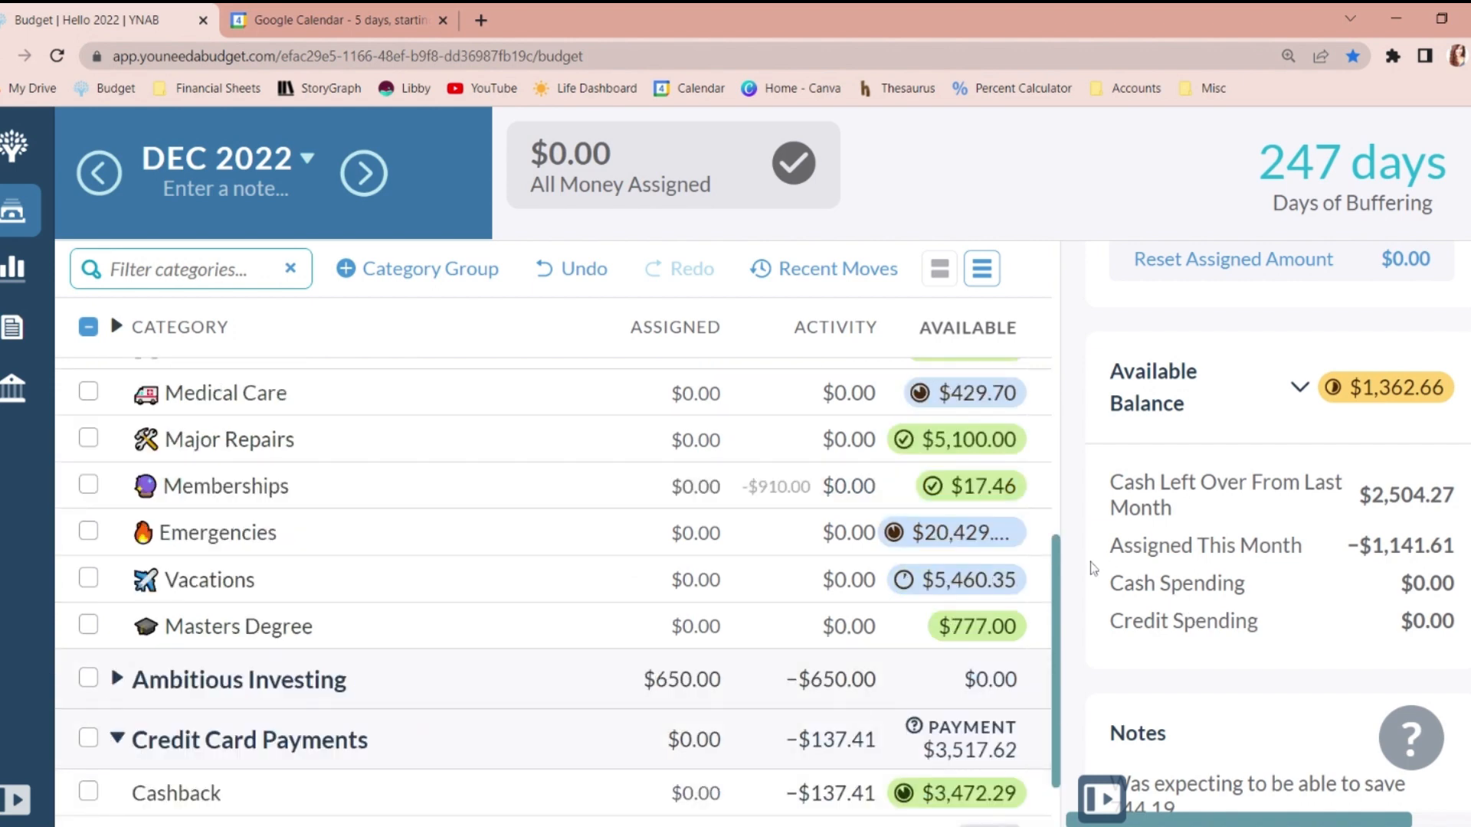
drag(1058, 559, 1017, 692)
click(946, 507)
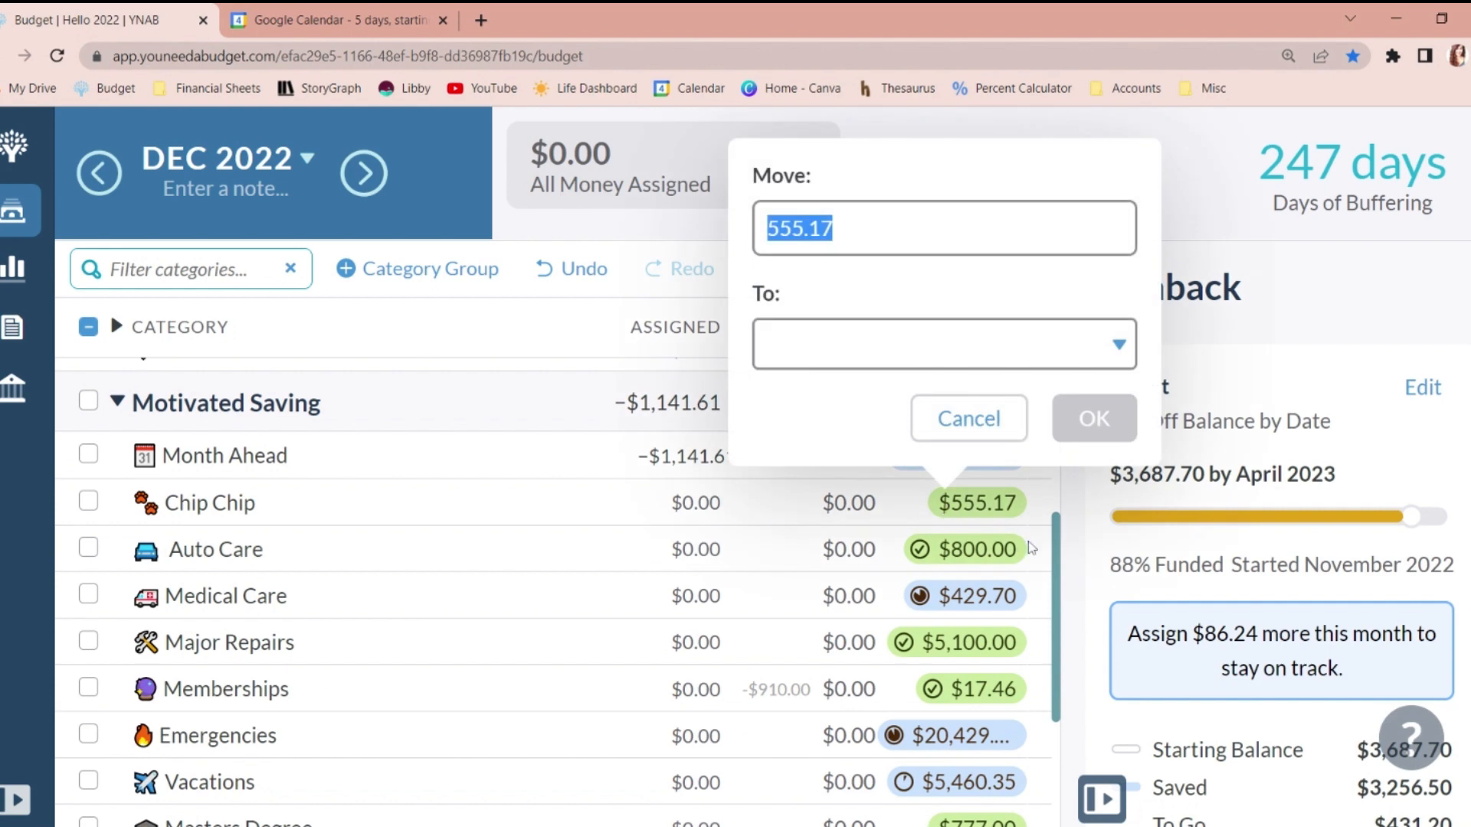
key(Tab)
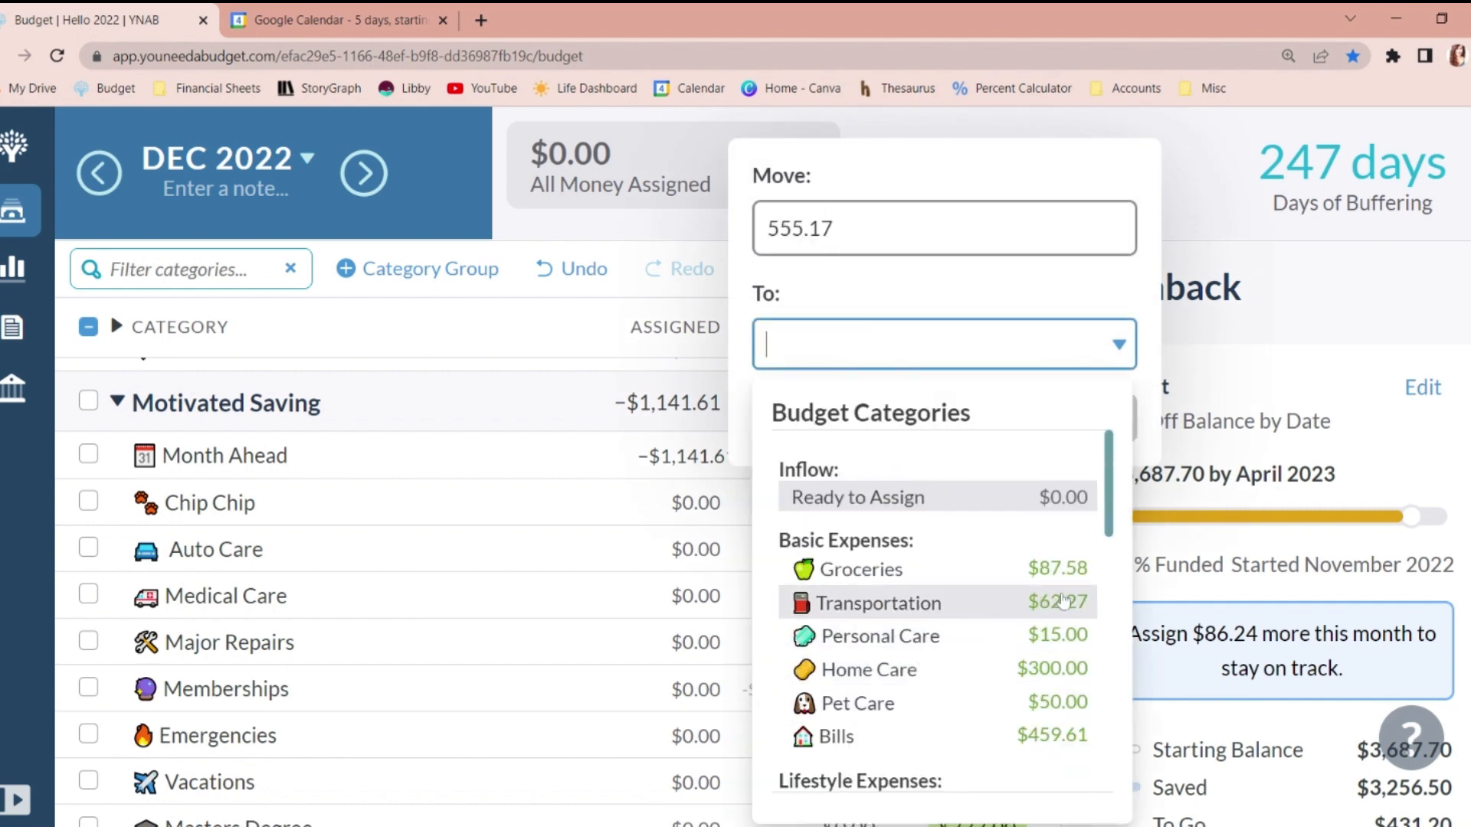
click(971, 707)
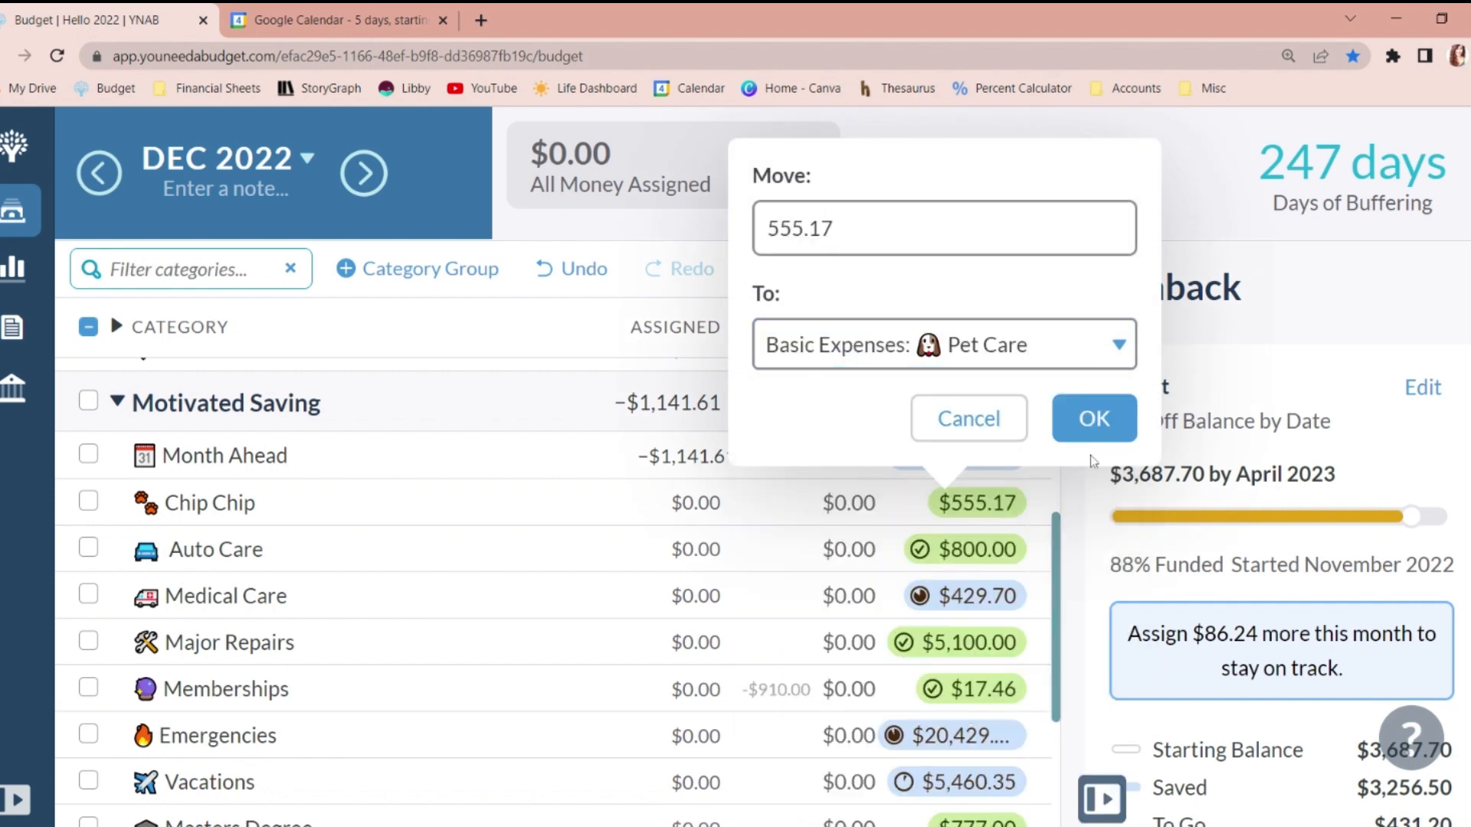
click(1093, 425)
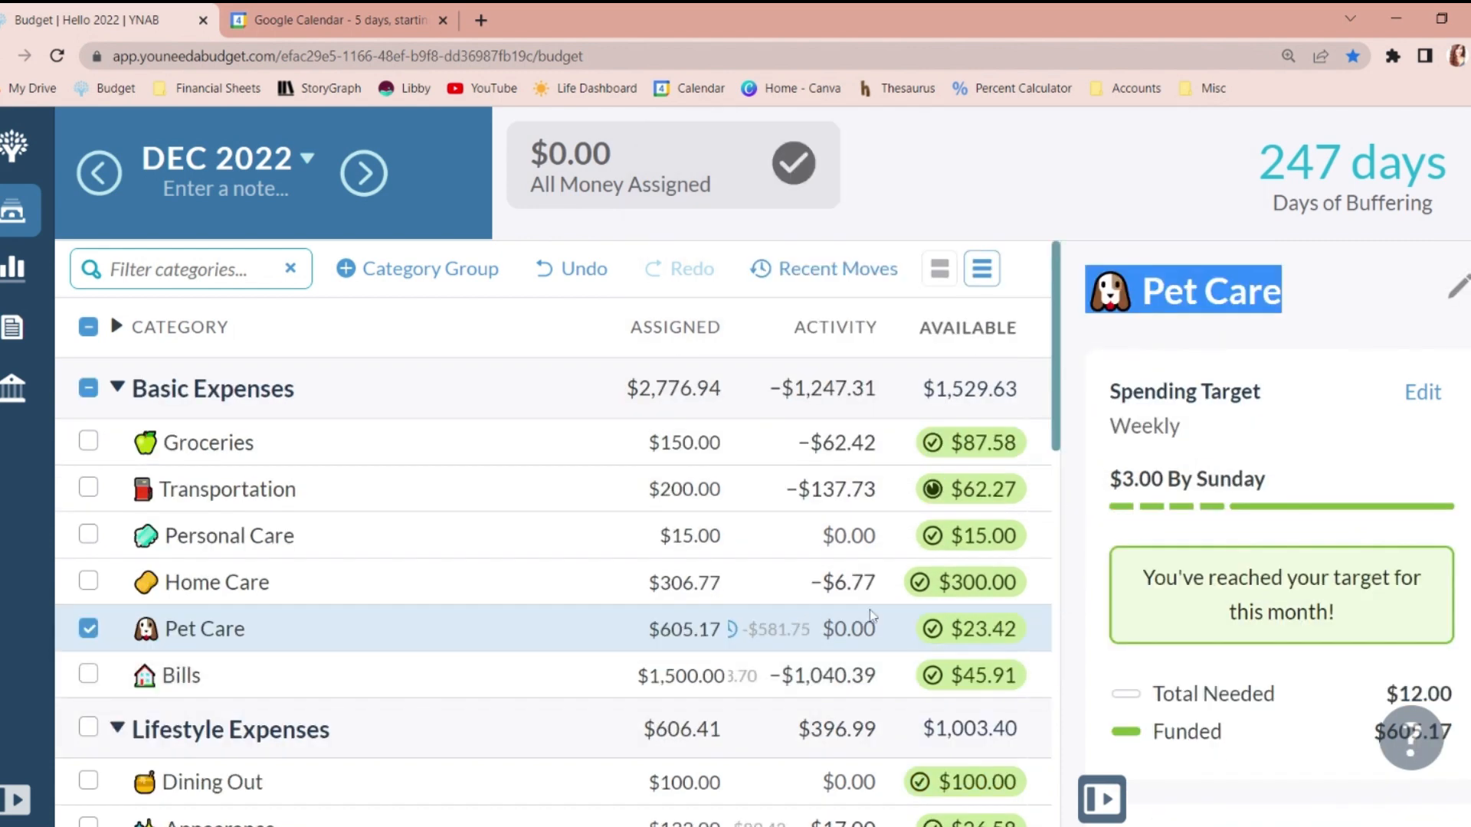
Set the assigned amount of the Pet Care category to 631.75 and deselect the category.
click(684, 629)
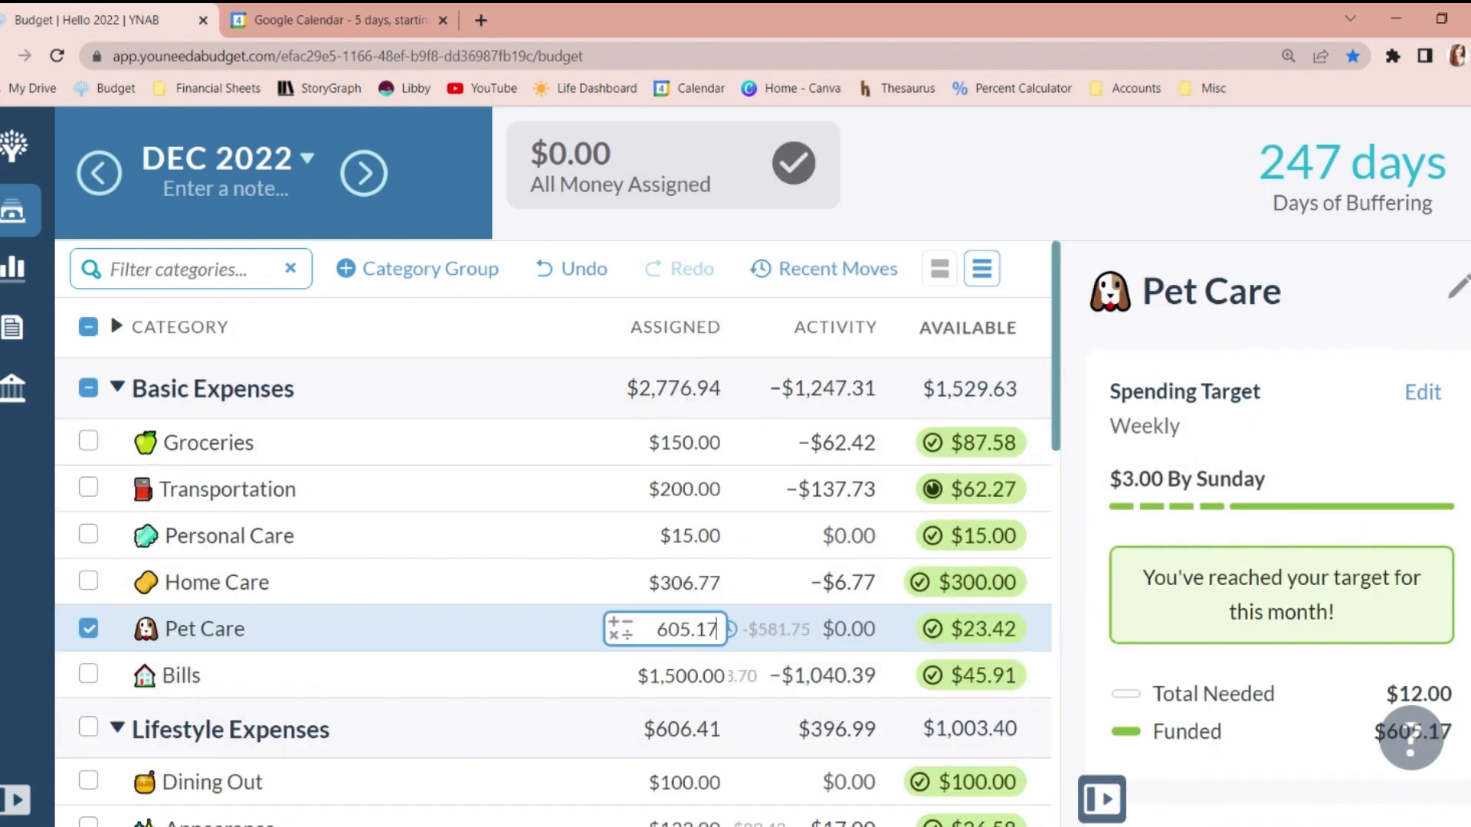
text(631.75)
click(98, 628)
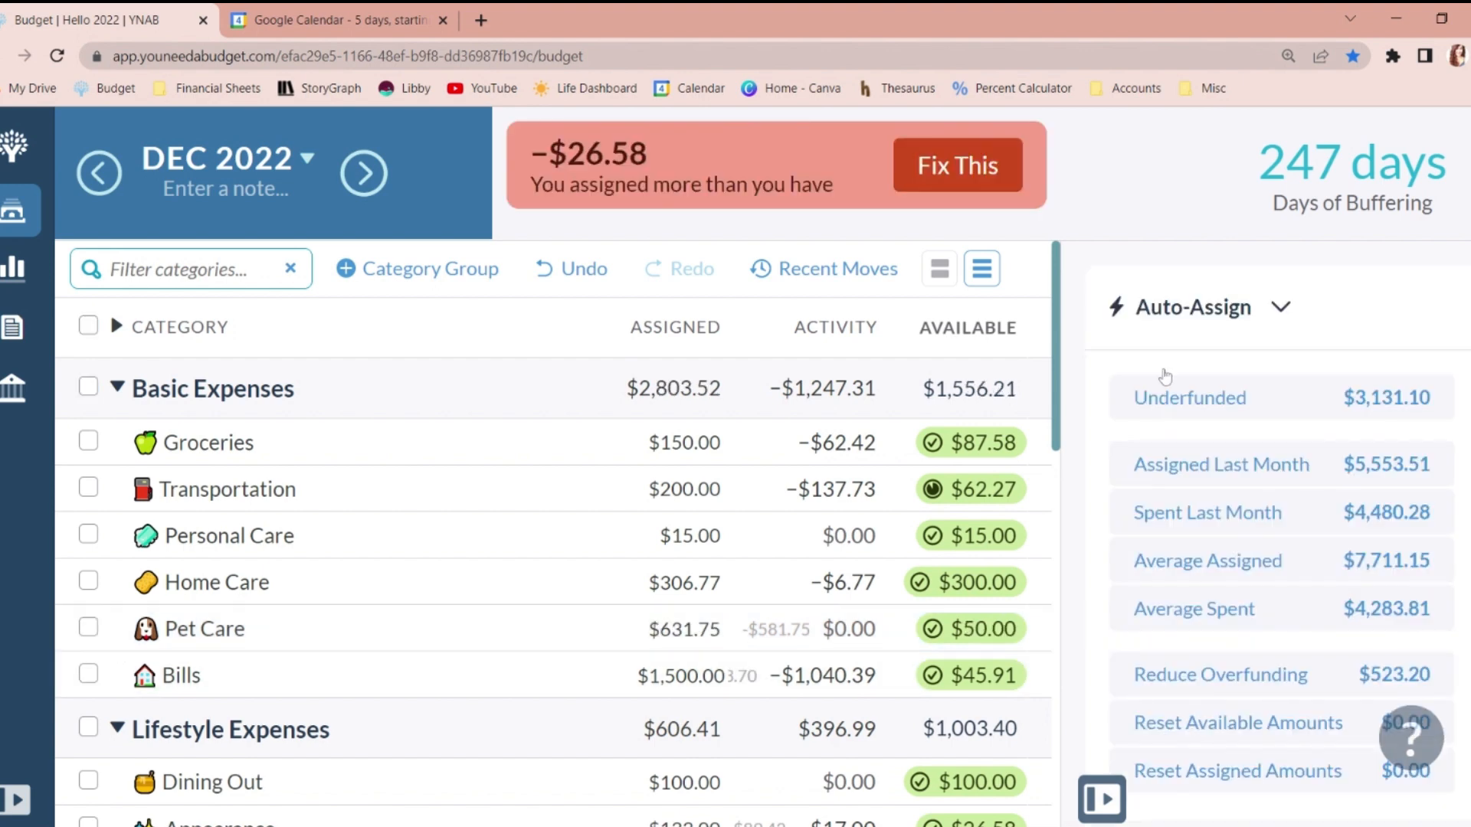
Cover the over-assigned money by setting the assigned amount of the Lending category to -26.58.
drag(1055, 321, 1054, 701)
click(698, 606)
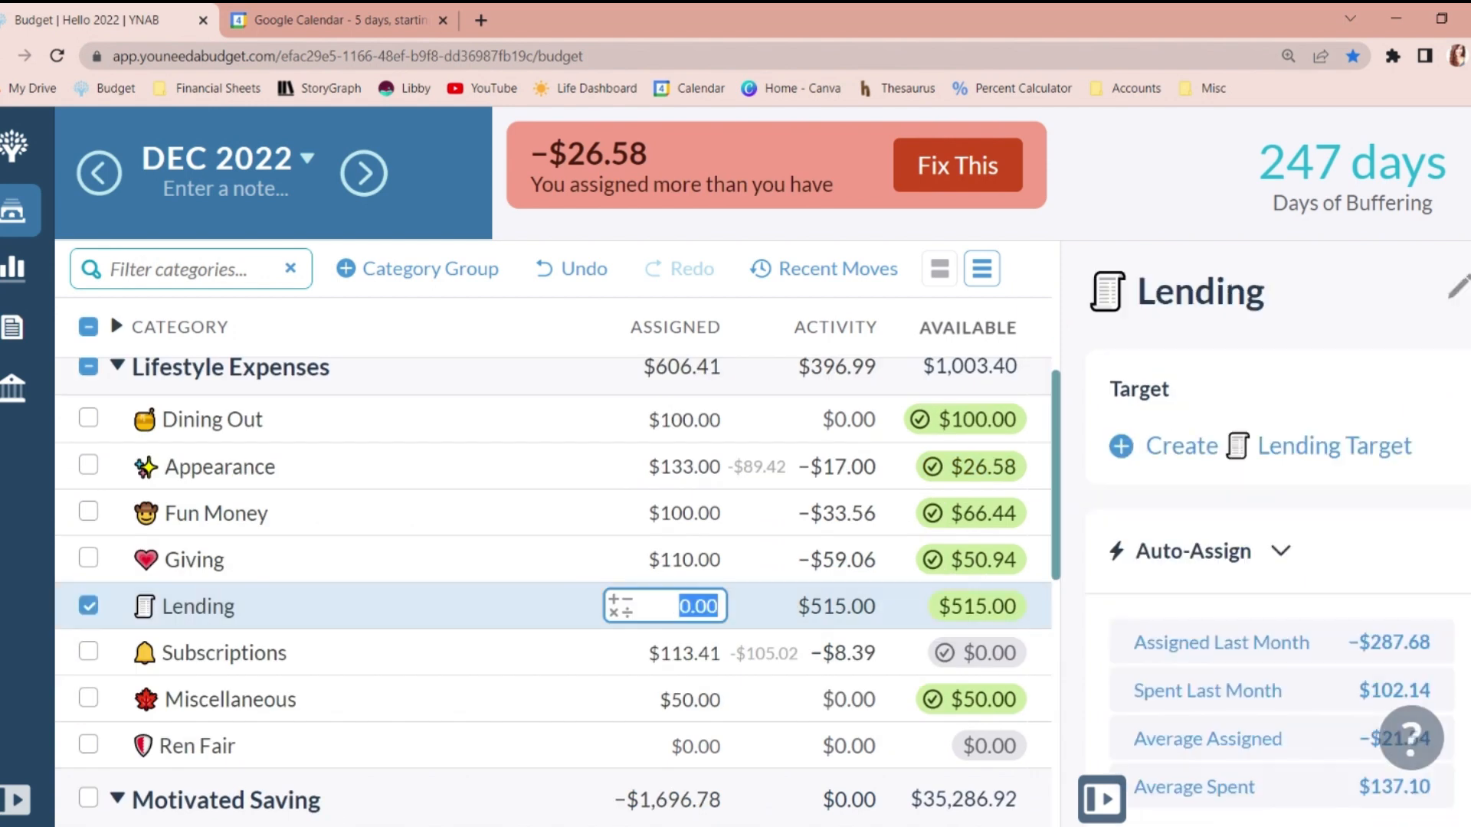
click(717, 606)
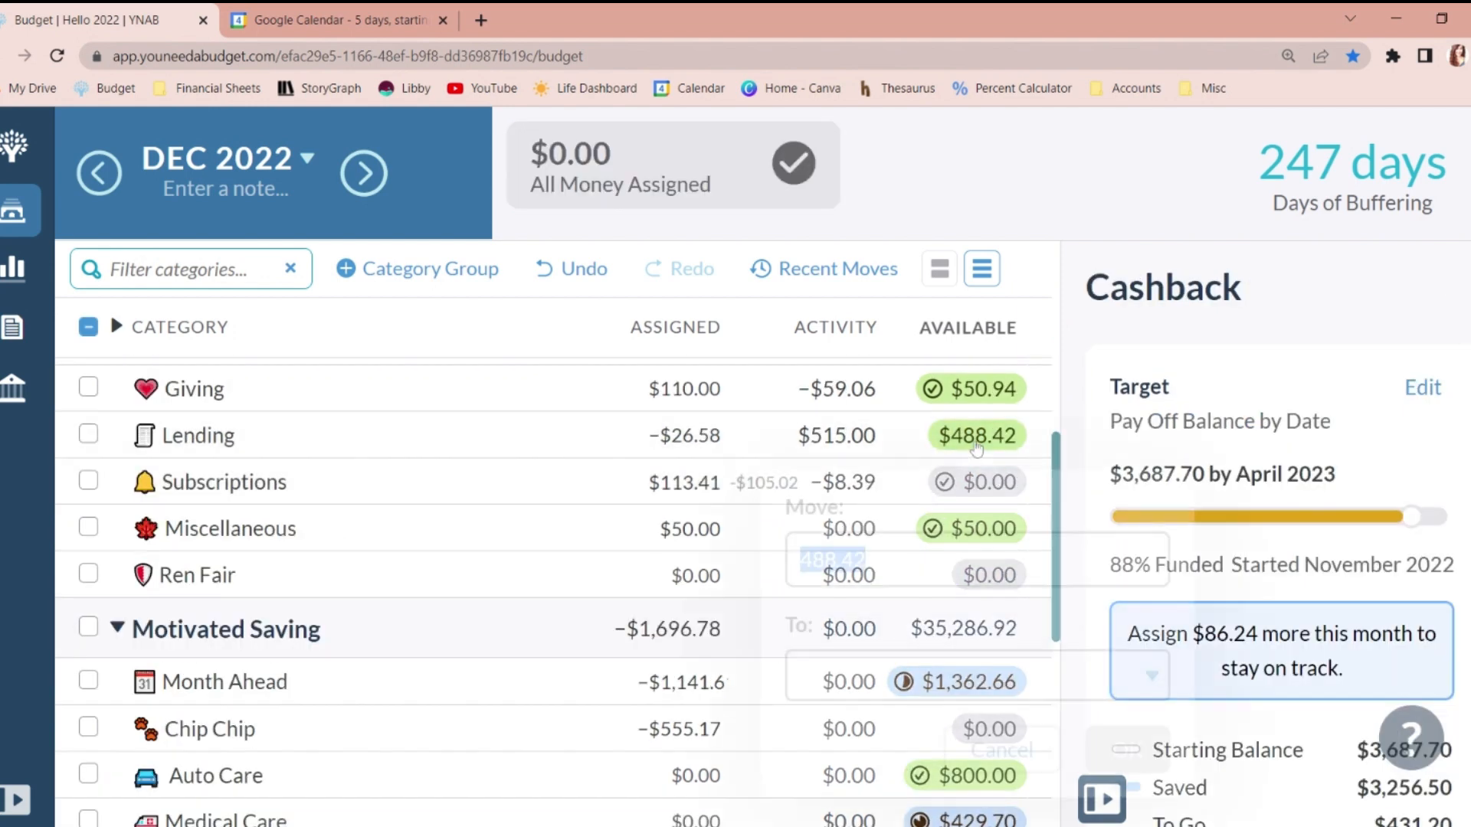
Move 86.24 of the money available in Lending to the Cashback credit card payment category.
click(977, 435)
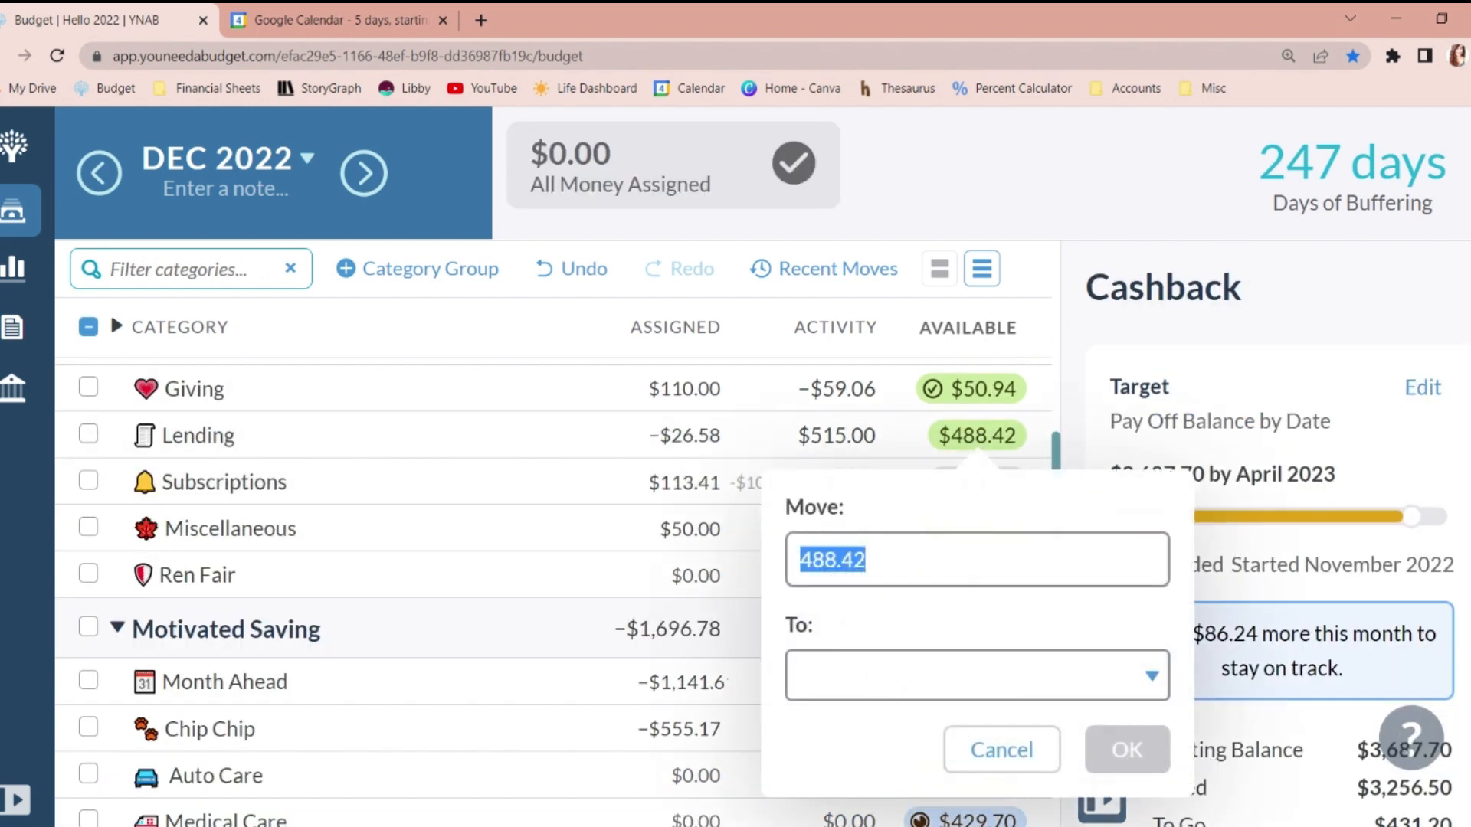
text(86.24)
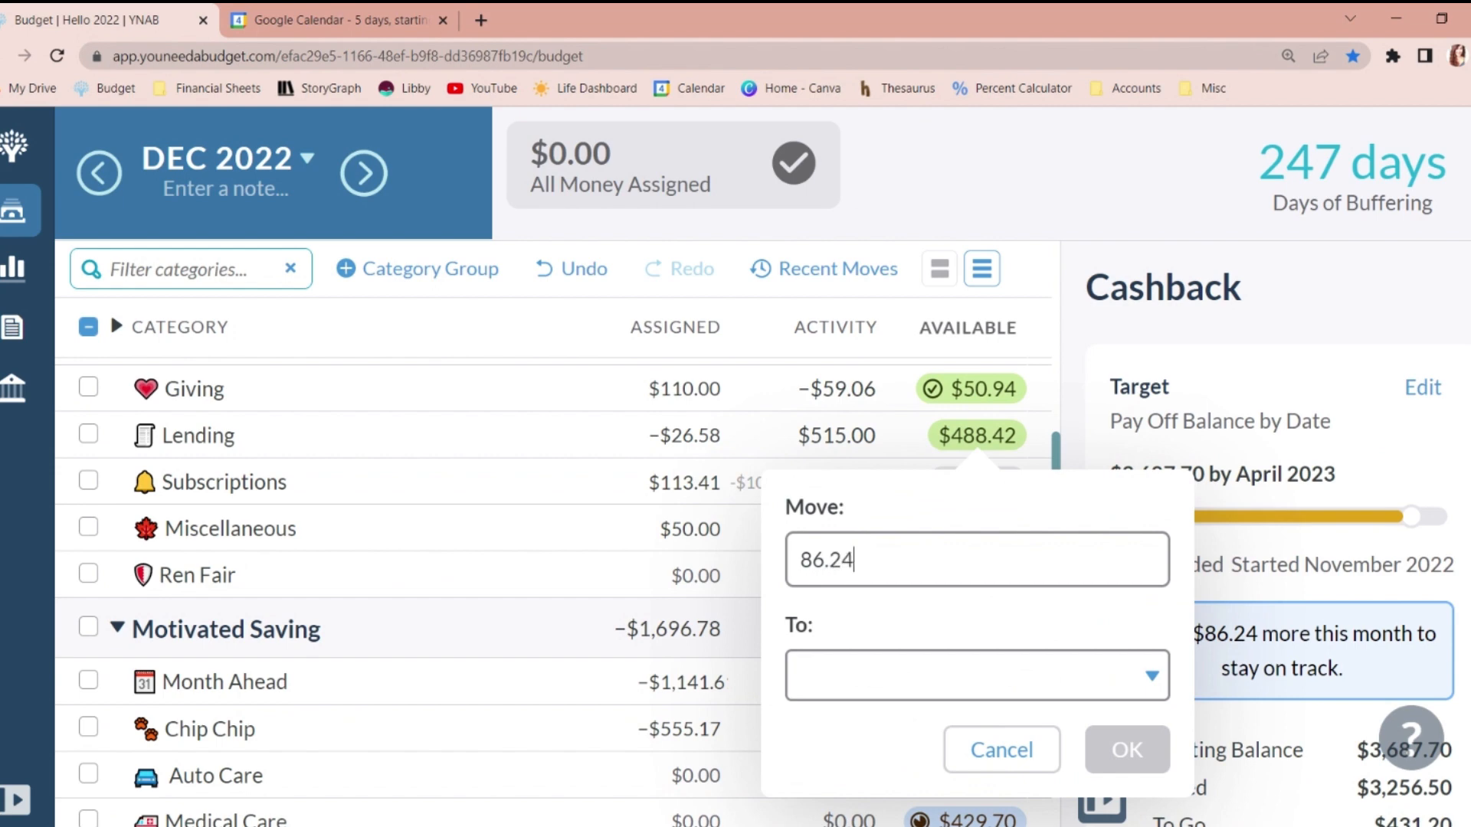
key(Tab)
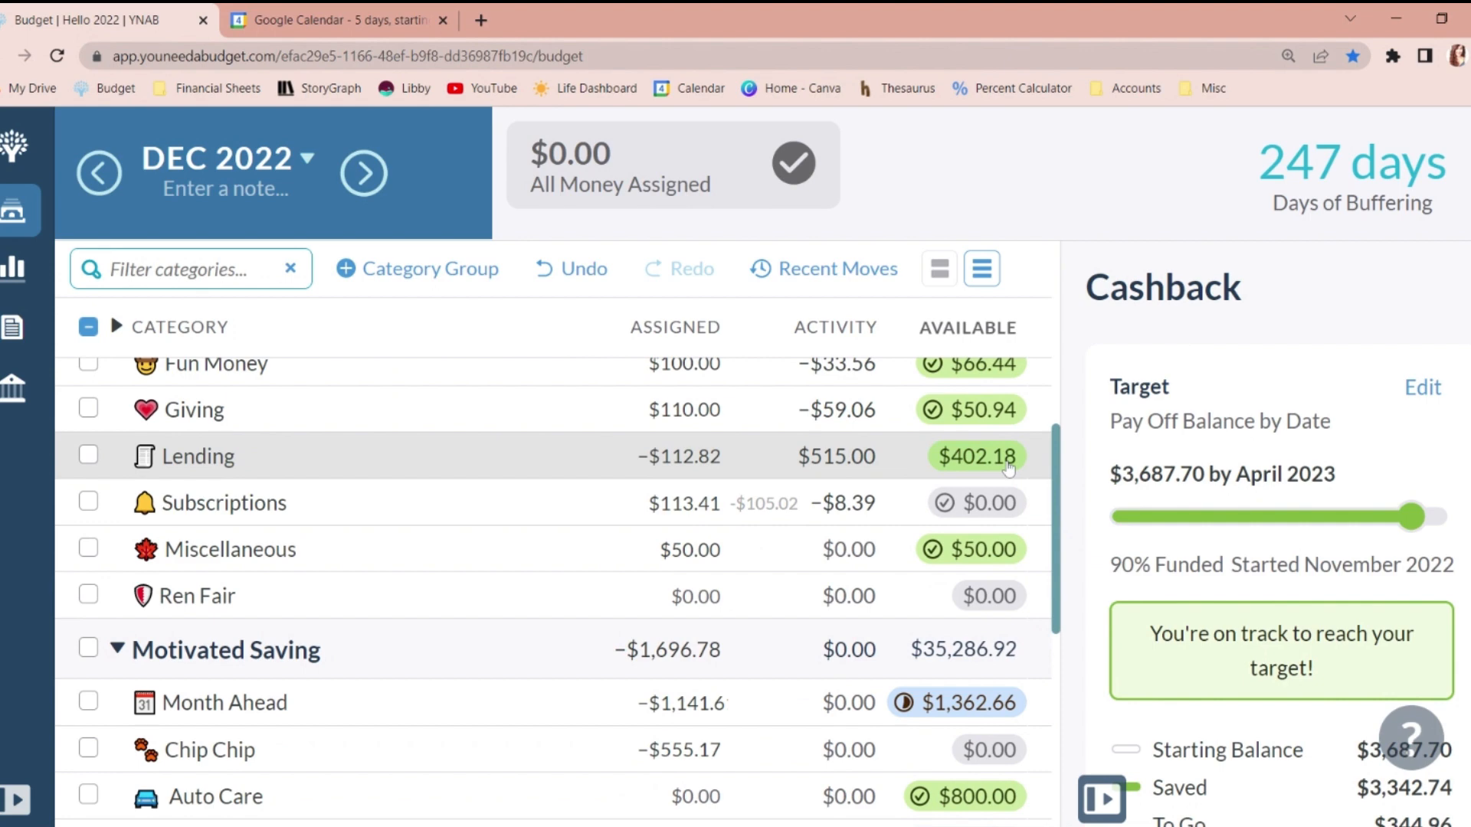
Move all the money still available in Lending, 402.18, to the Month Ahead category.
scroll(996, 475, down, 1)
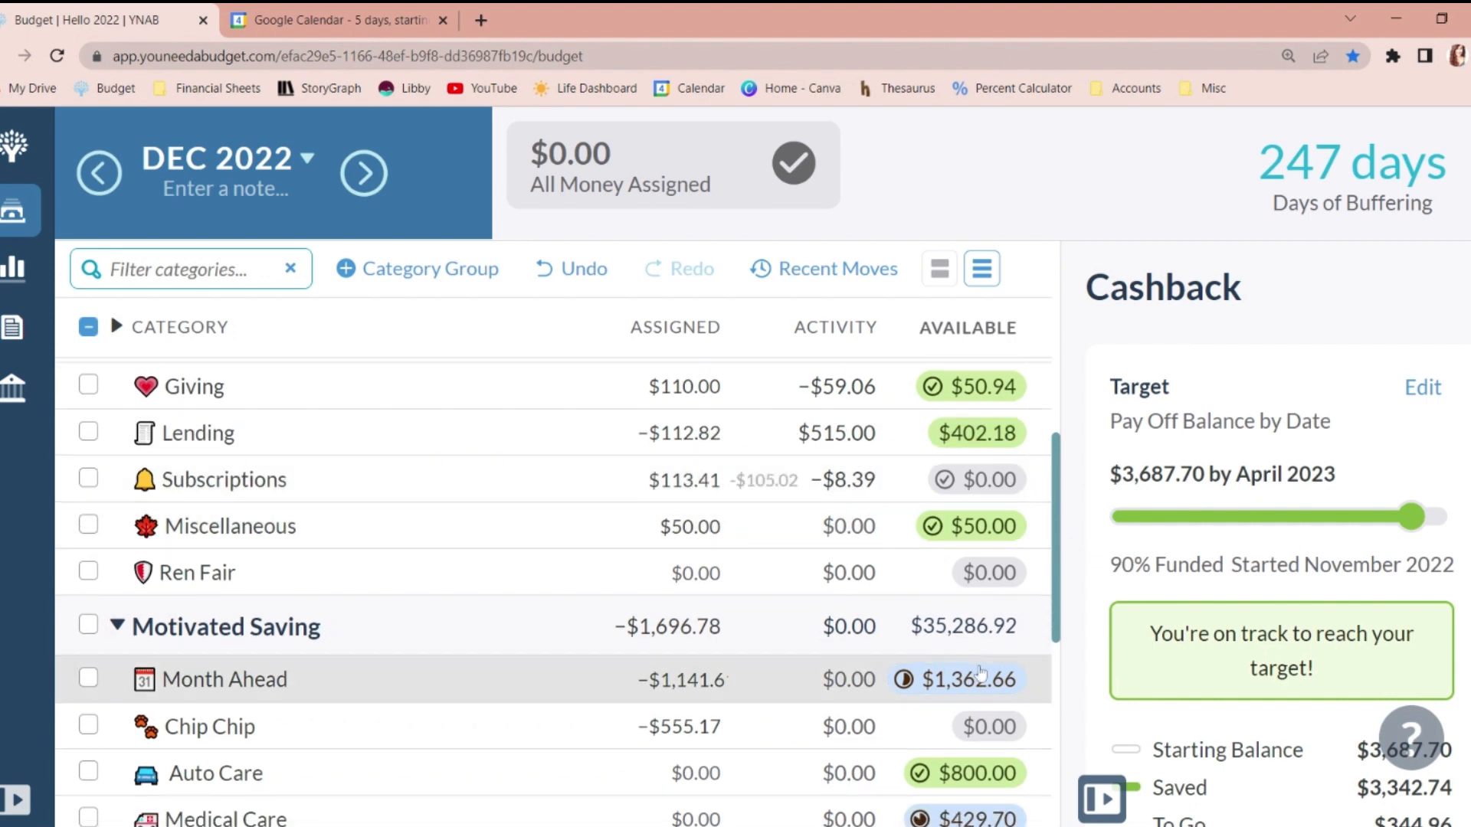
click(976, 433)
click(884, 651)
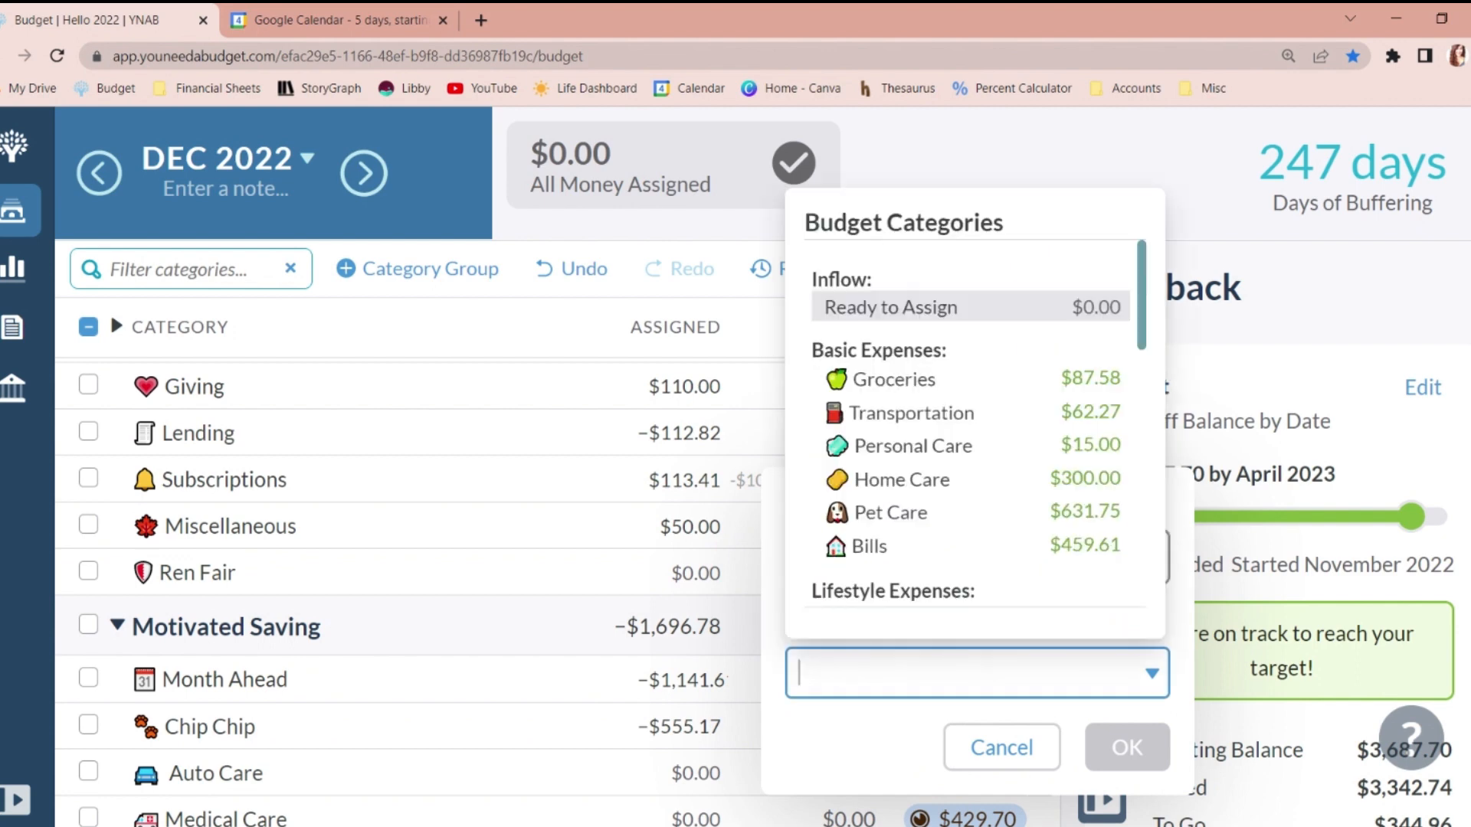
text(m)
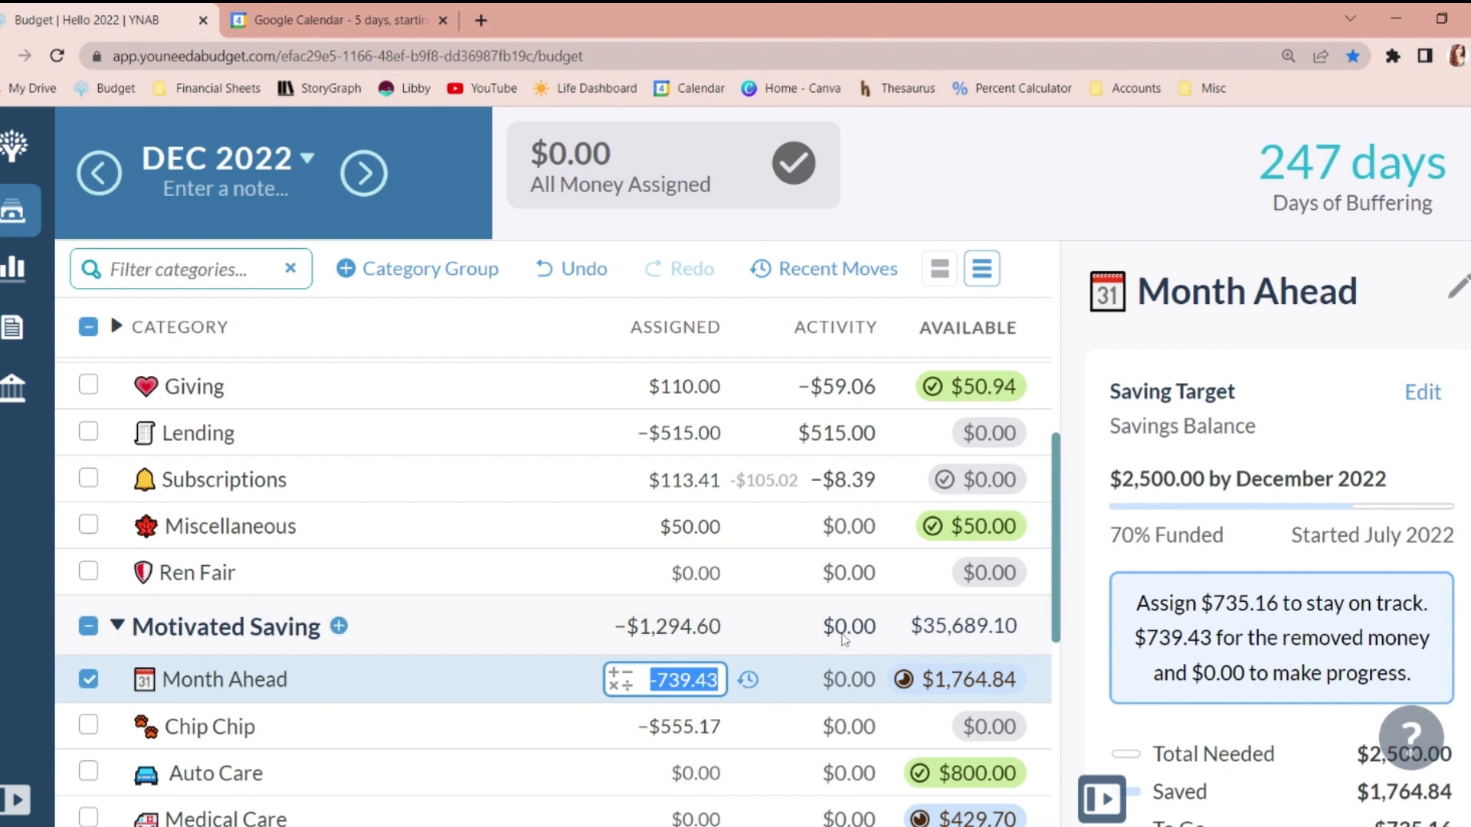
Review the Motivated Saving categories and the 2022-12-01 savings cells in the Budget by Paycheck spreadsheet in Google Sheets, and return to YNAB.
scroll(1049, 605, down, 3)
mouse_move(1047, 602)
mouse_down()
mouse_move(1046, 621)
mouse_move(1053, 595)
mouse_up()
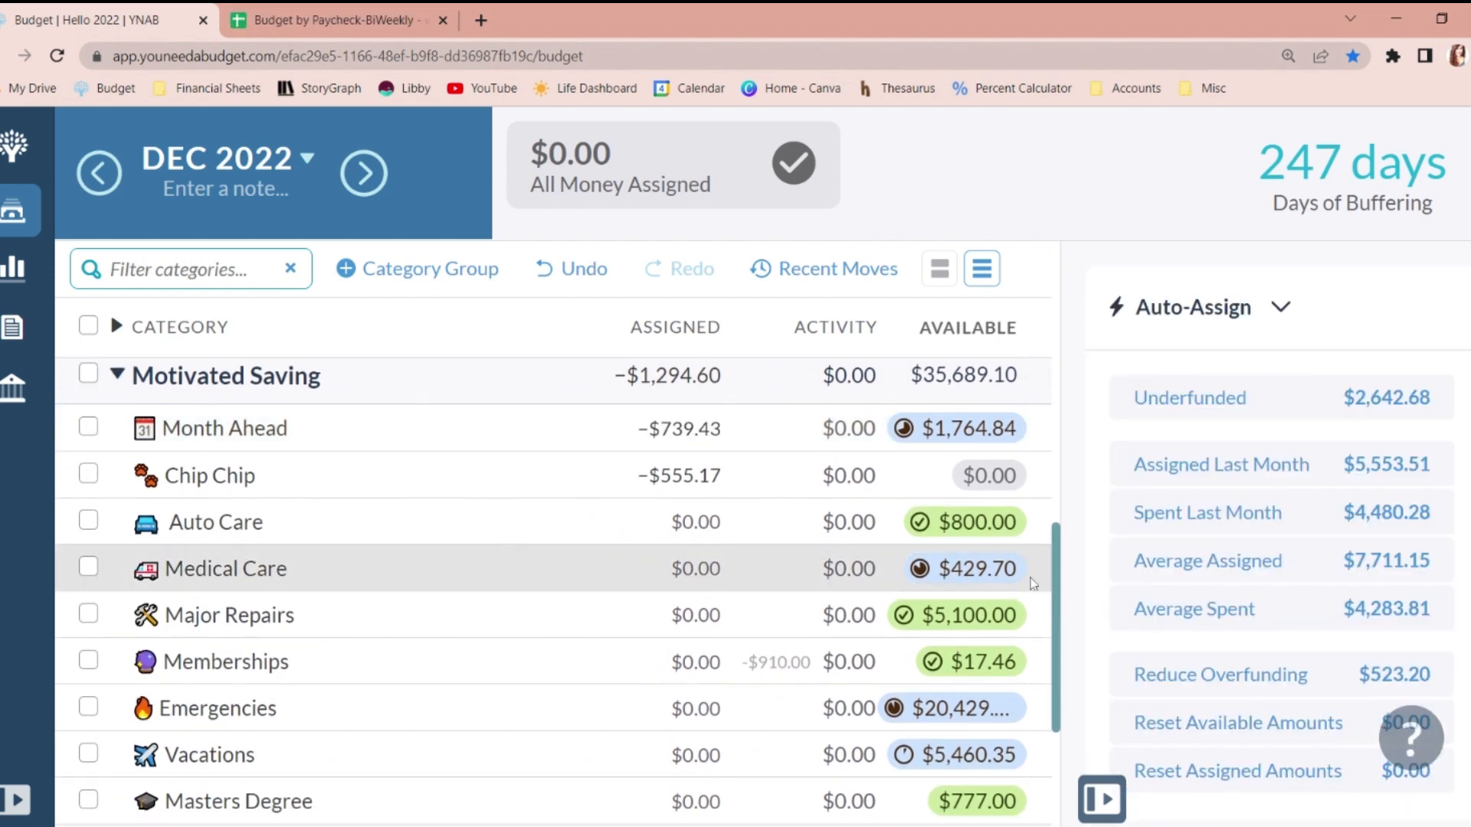
drag(1055, 622, 881, 195)
key(ctrl+Tab)
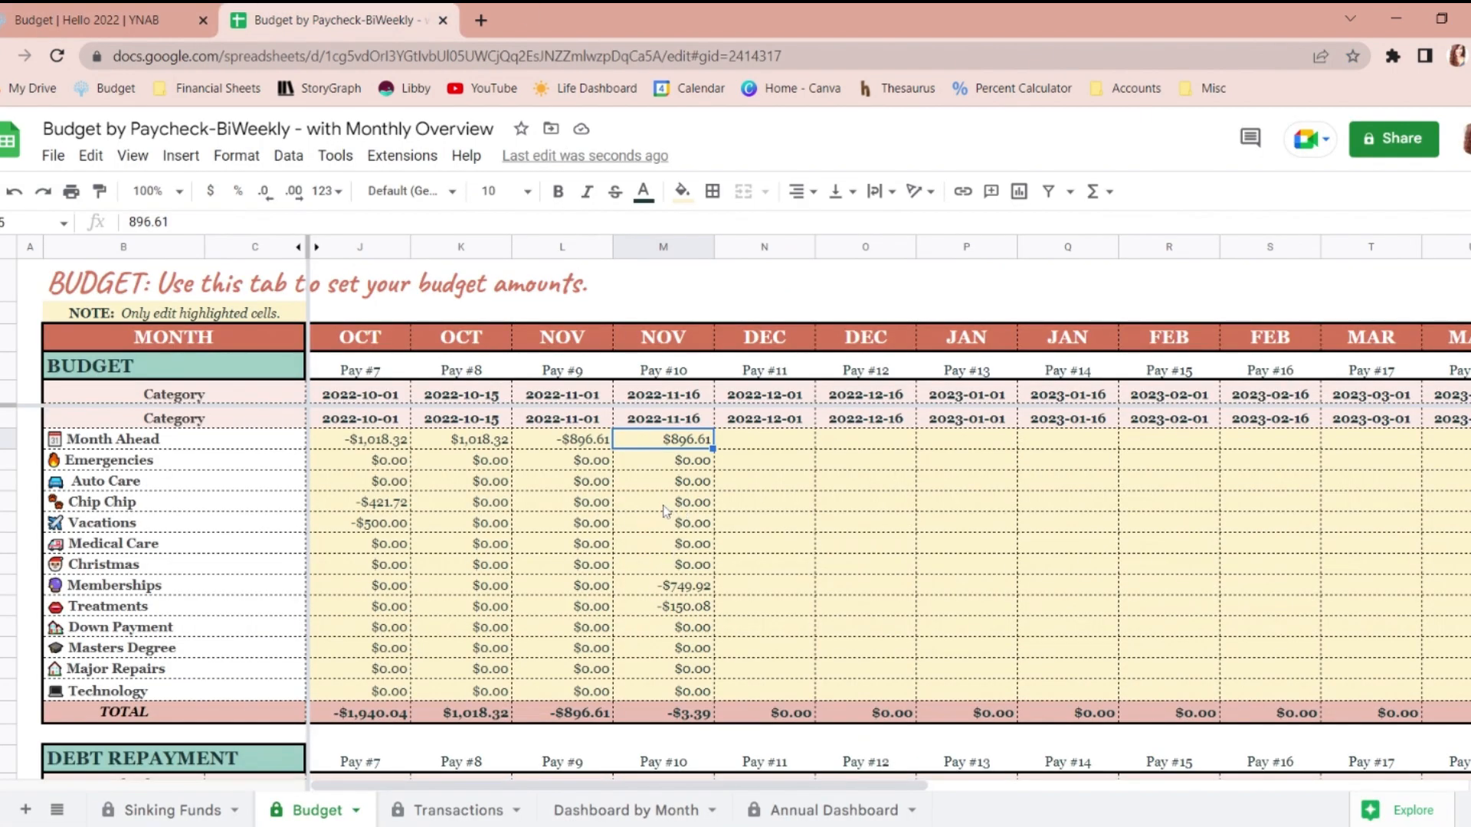
drag(804, 440, 804, 670)
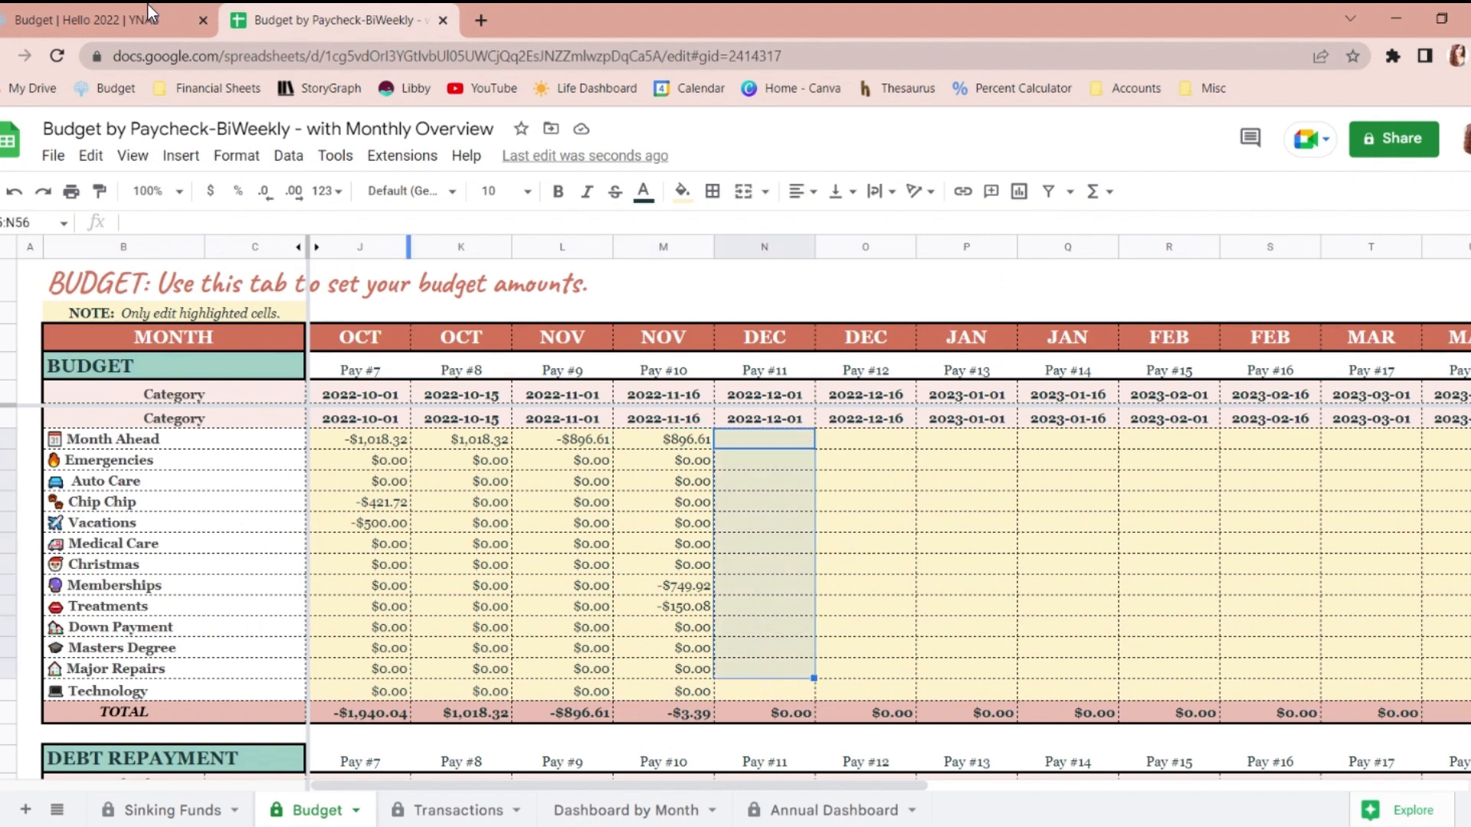
click(149, 8)
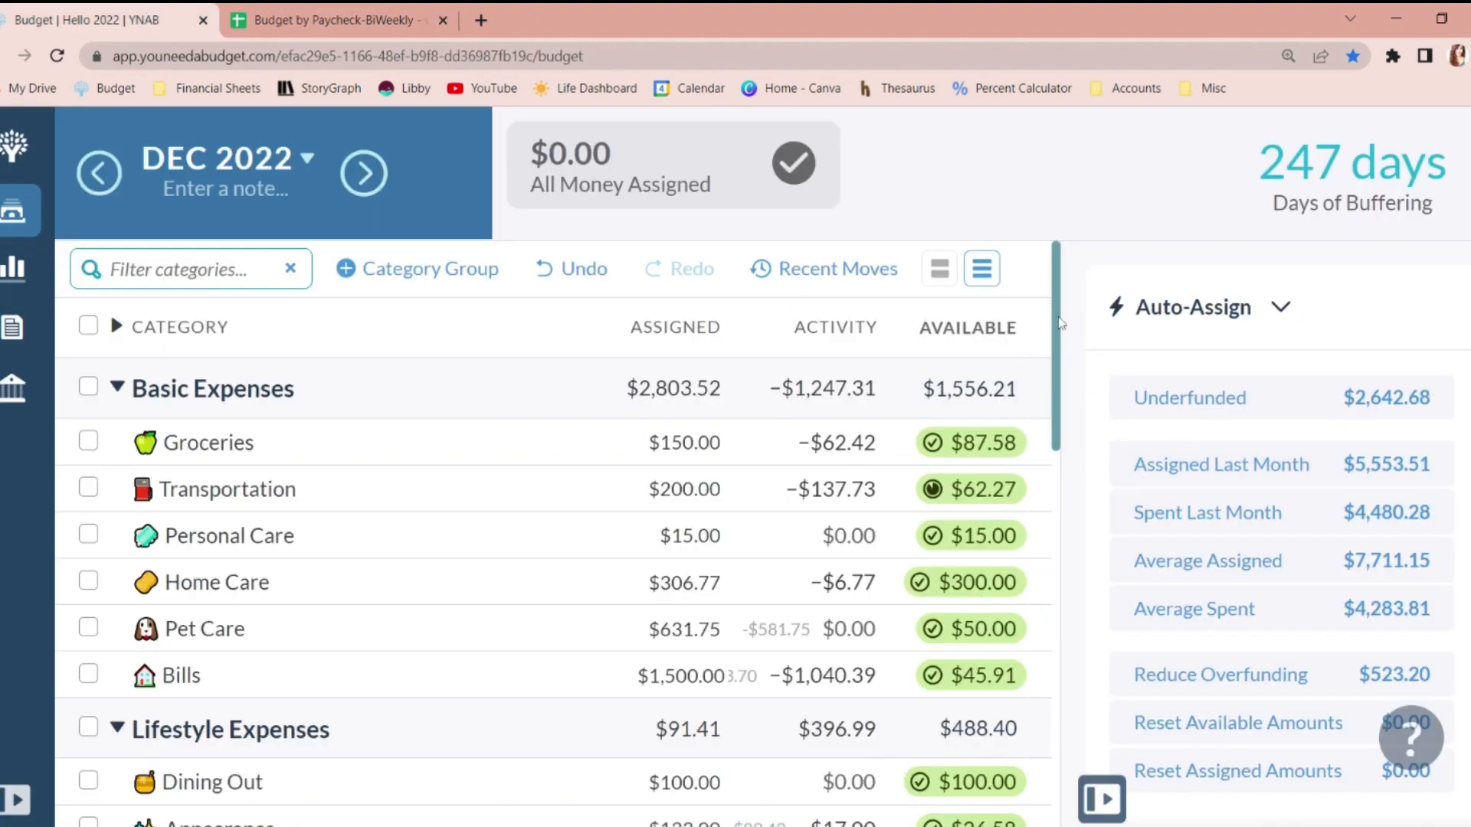
Check the Cashback payment category, collapse the Credit Card Payments group, and look briefly inside the Ambitious Investing group.
scroll(1057, 321, down, 2)
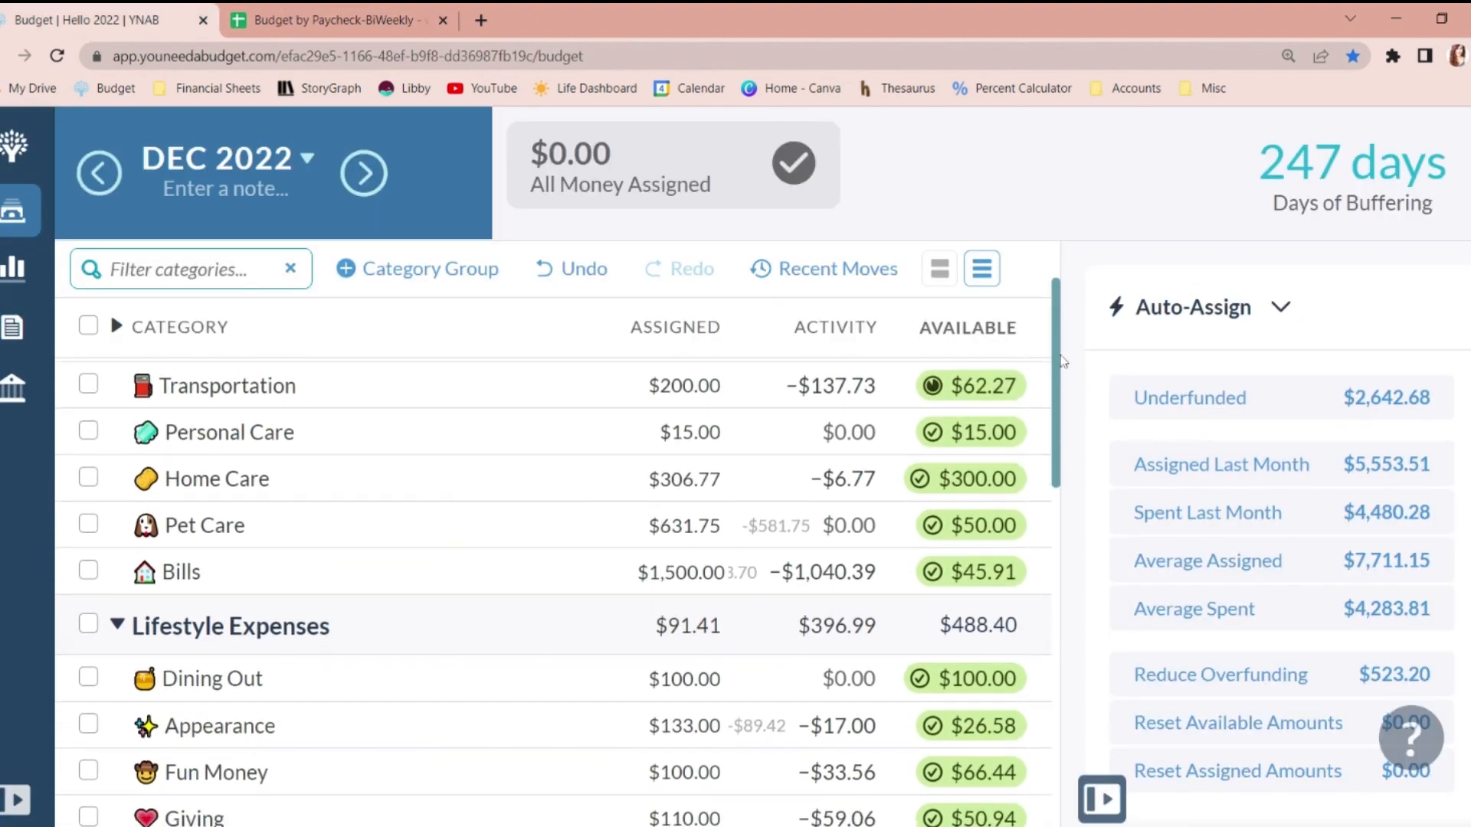
drag(1063, 368, 580, 809)
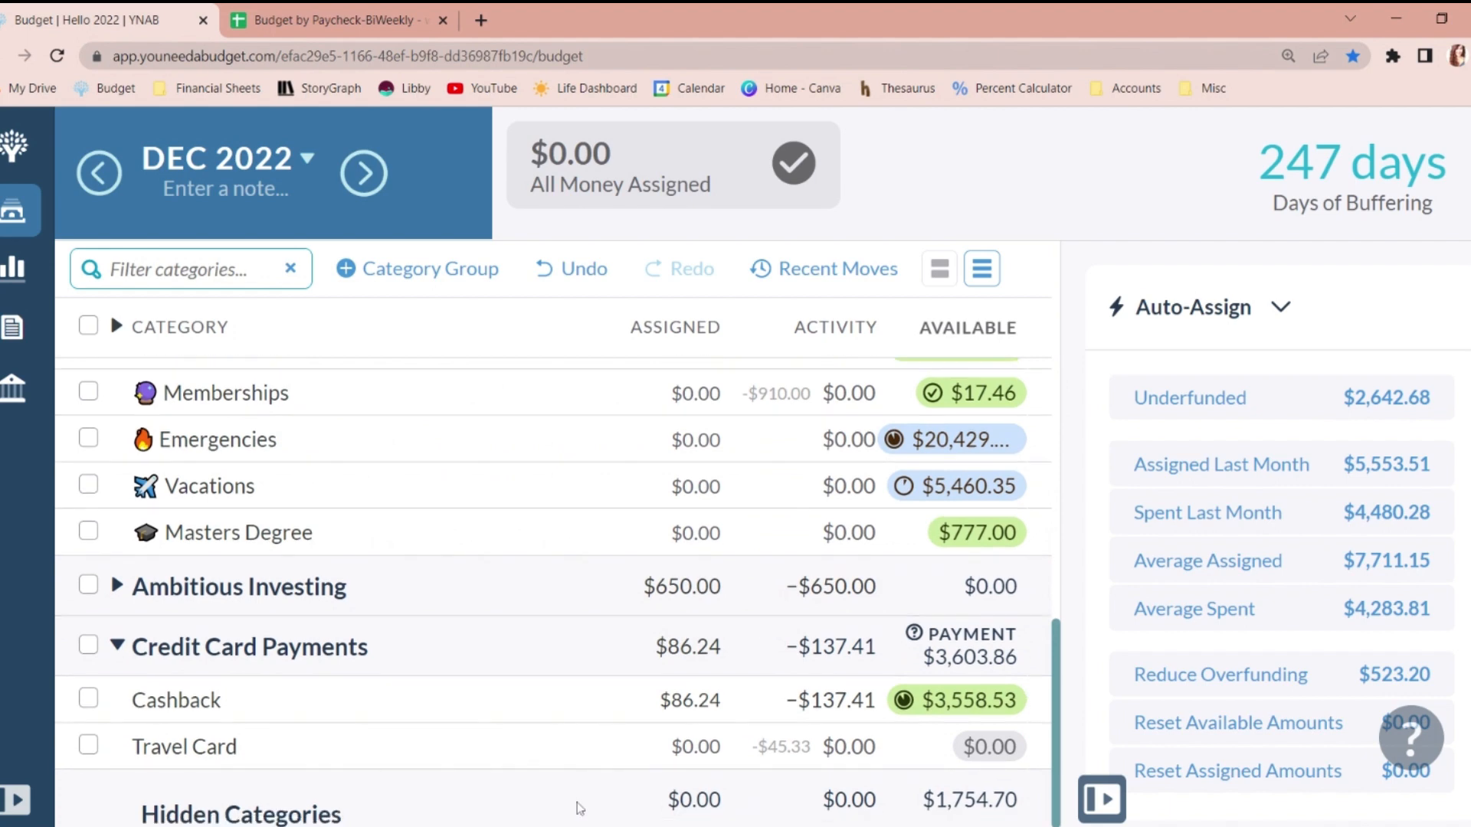
click(394, 704)
click(88, 699)
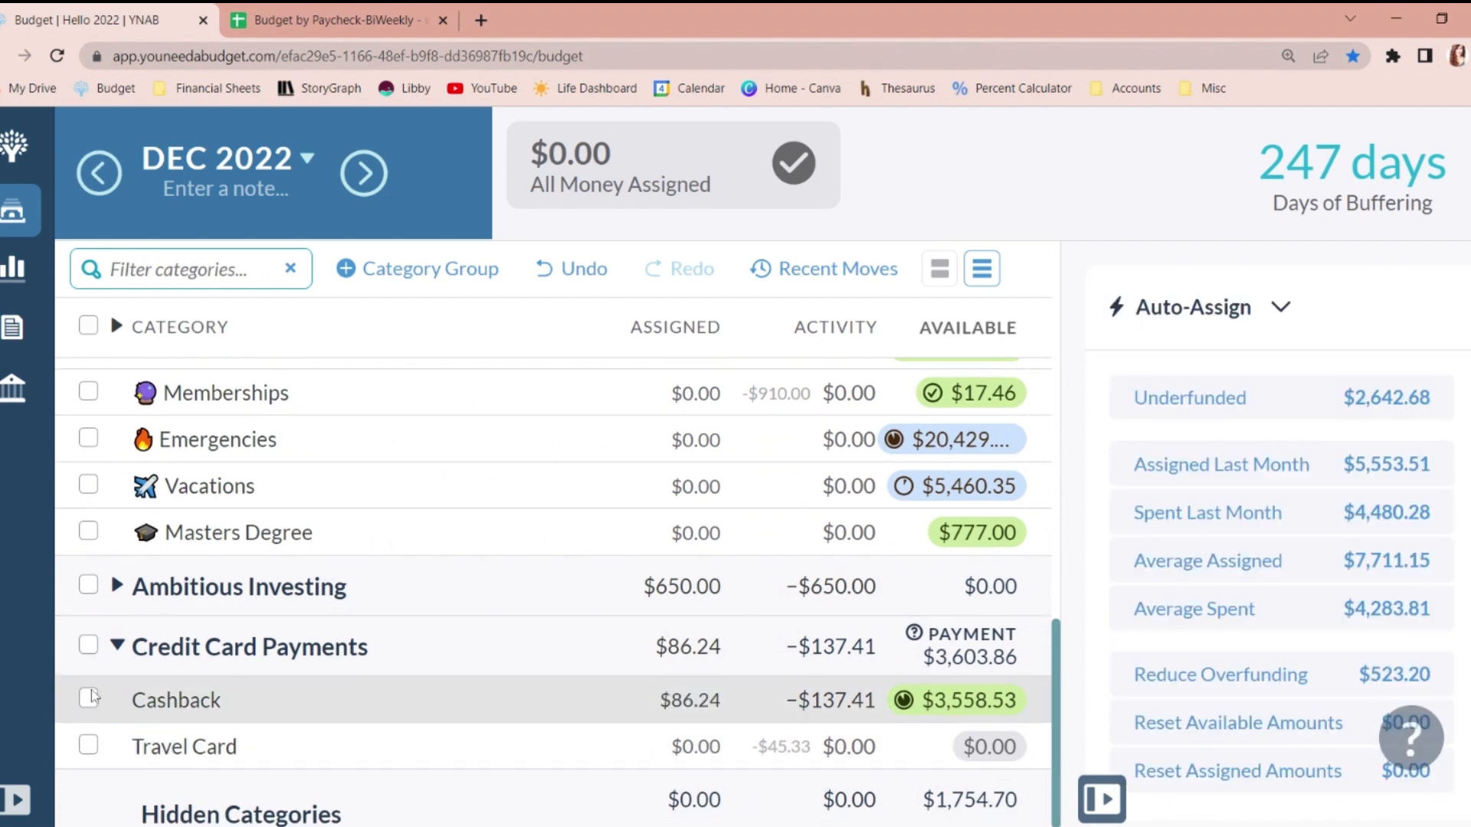
click(117, 647)
click(117, 680)
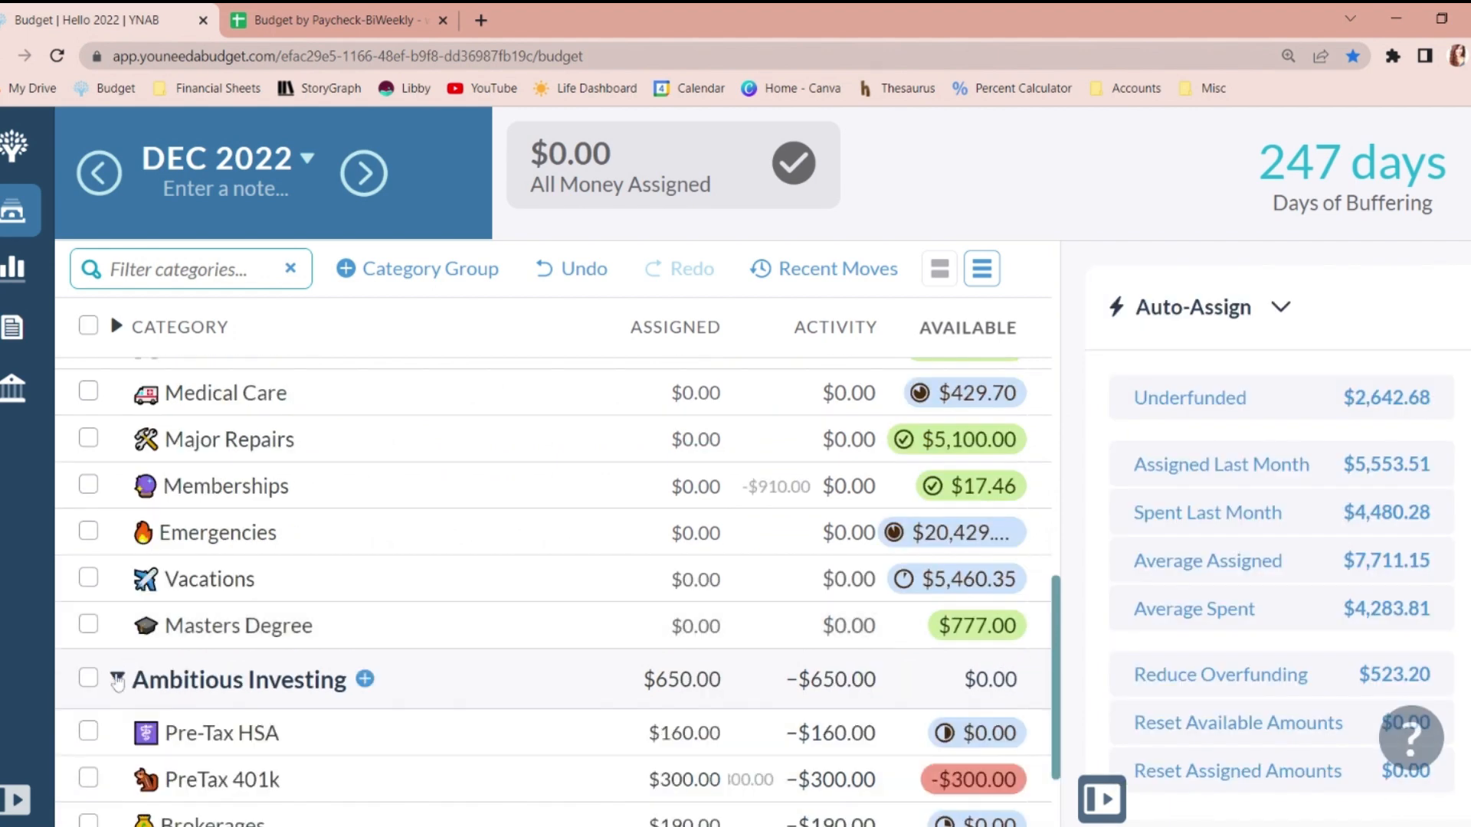
click(118, 679)
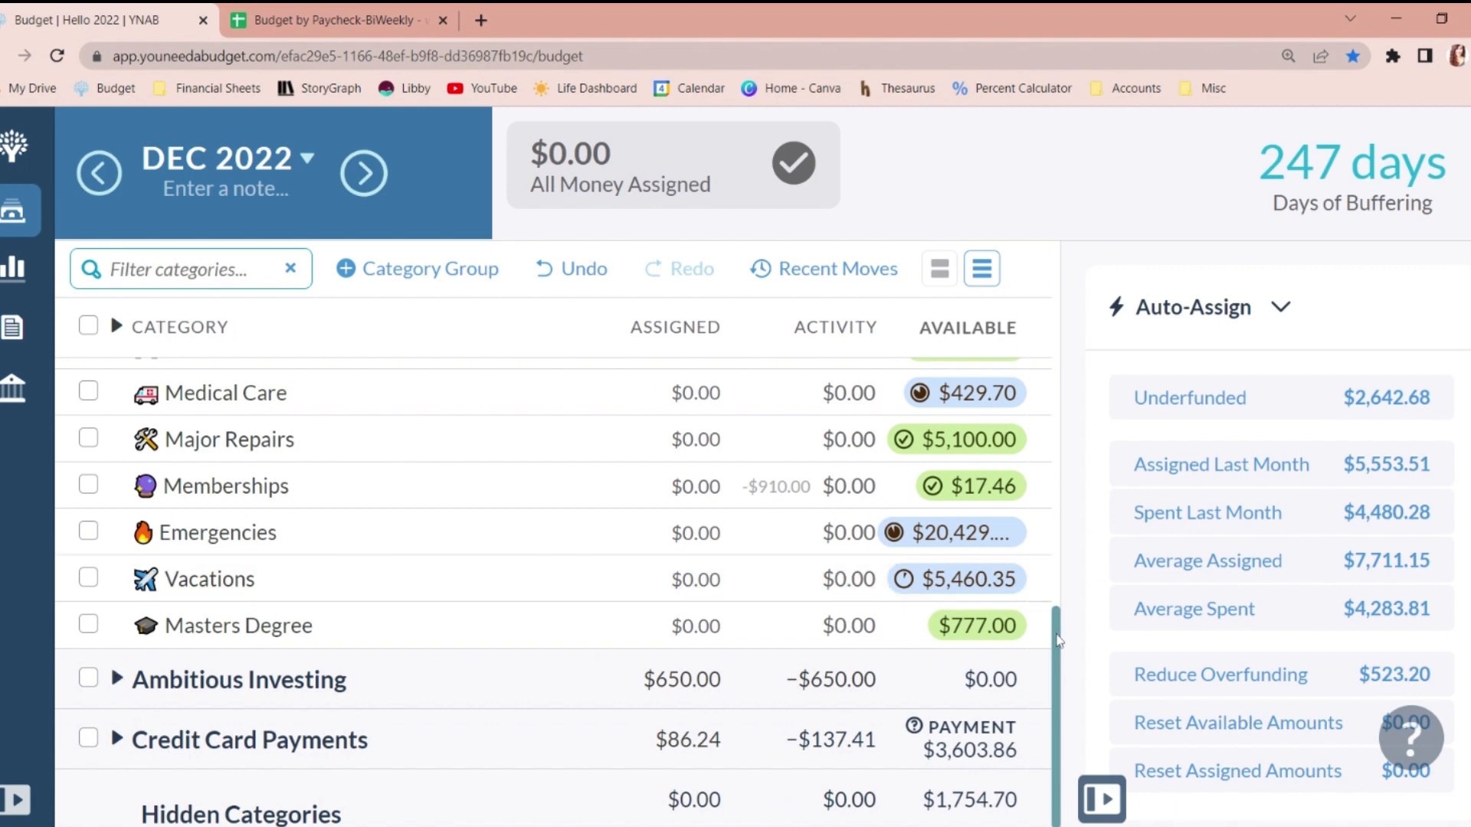
Open the Net Worth report and examine which budget, tracking and closed accounts its account filter includes.
drag(1057, 640, 1045, 353)
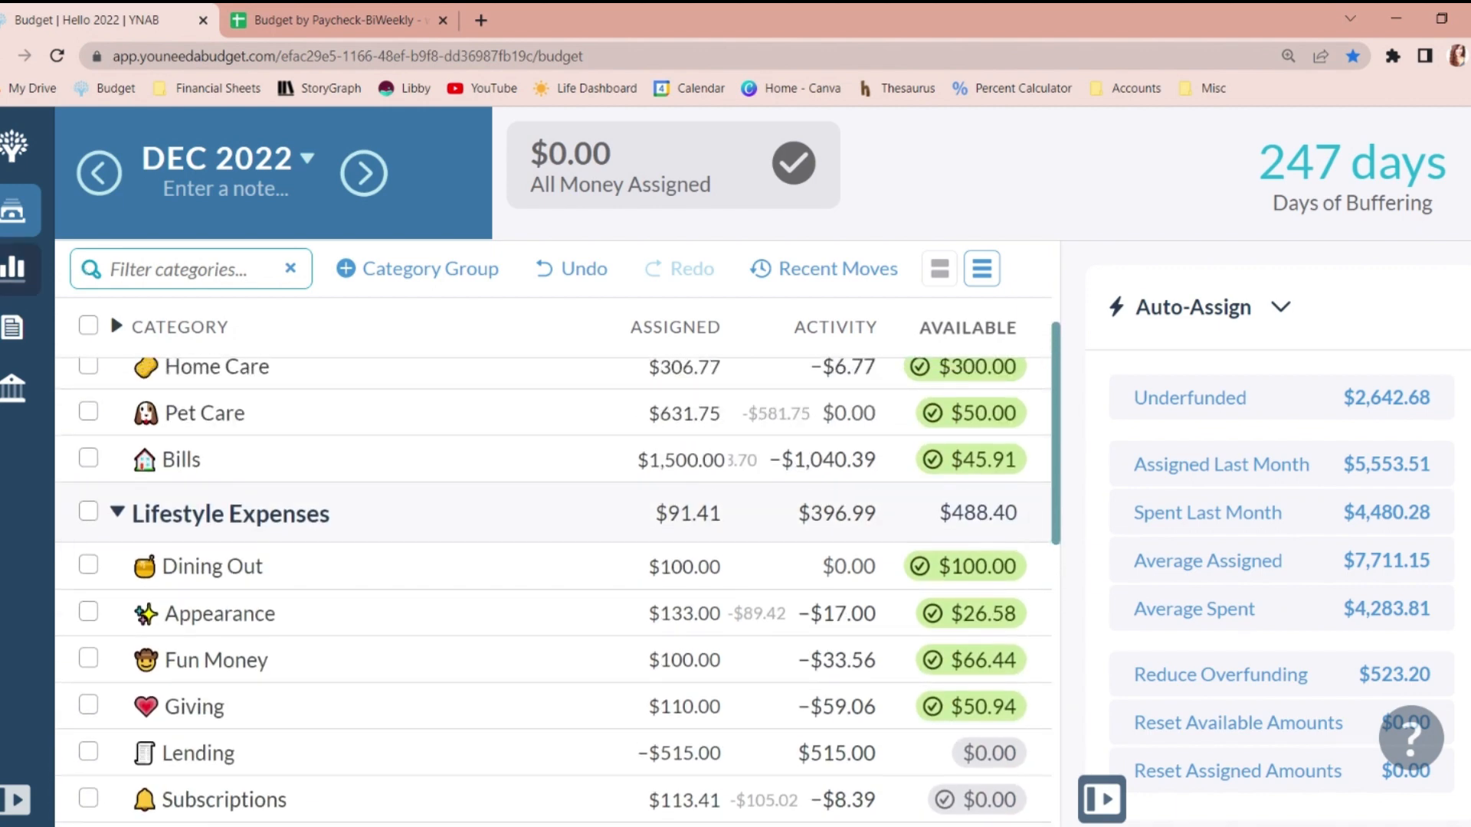
click(12, 268)
click(357, 184)
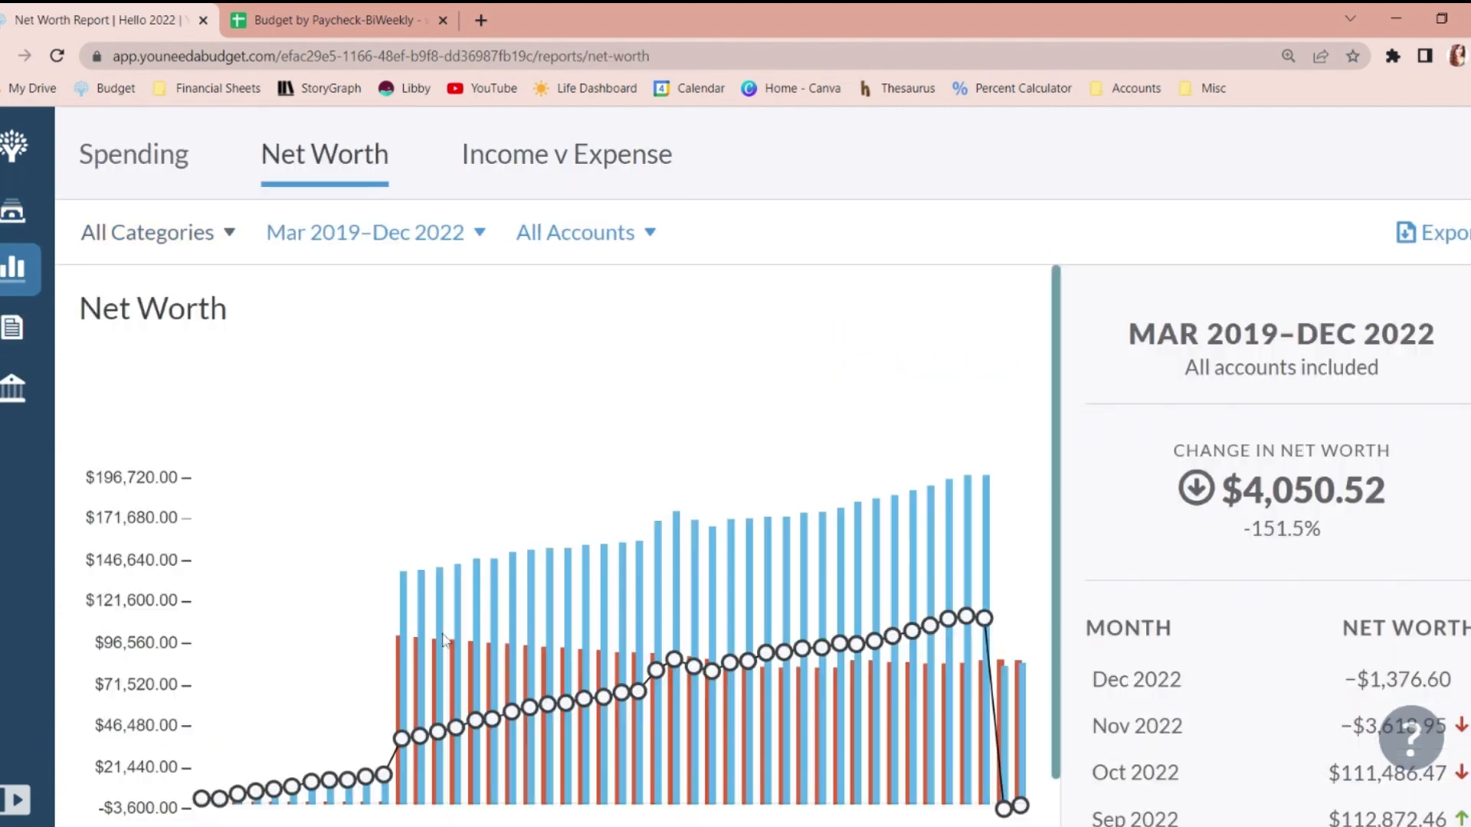
click(567, 233)
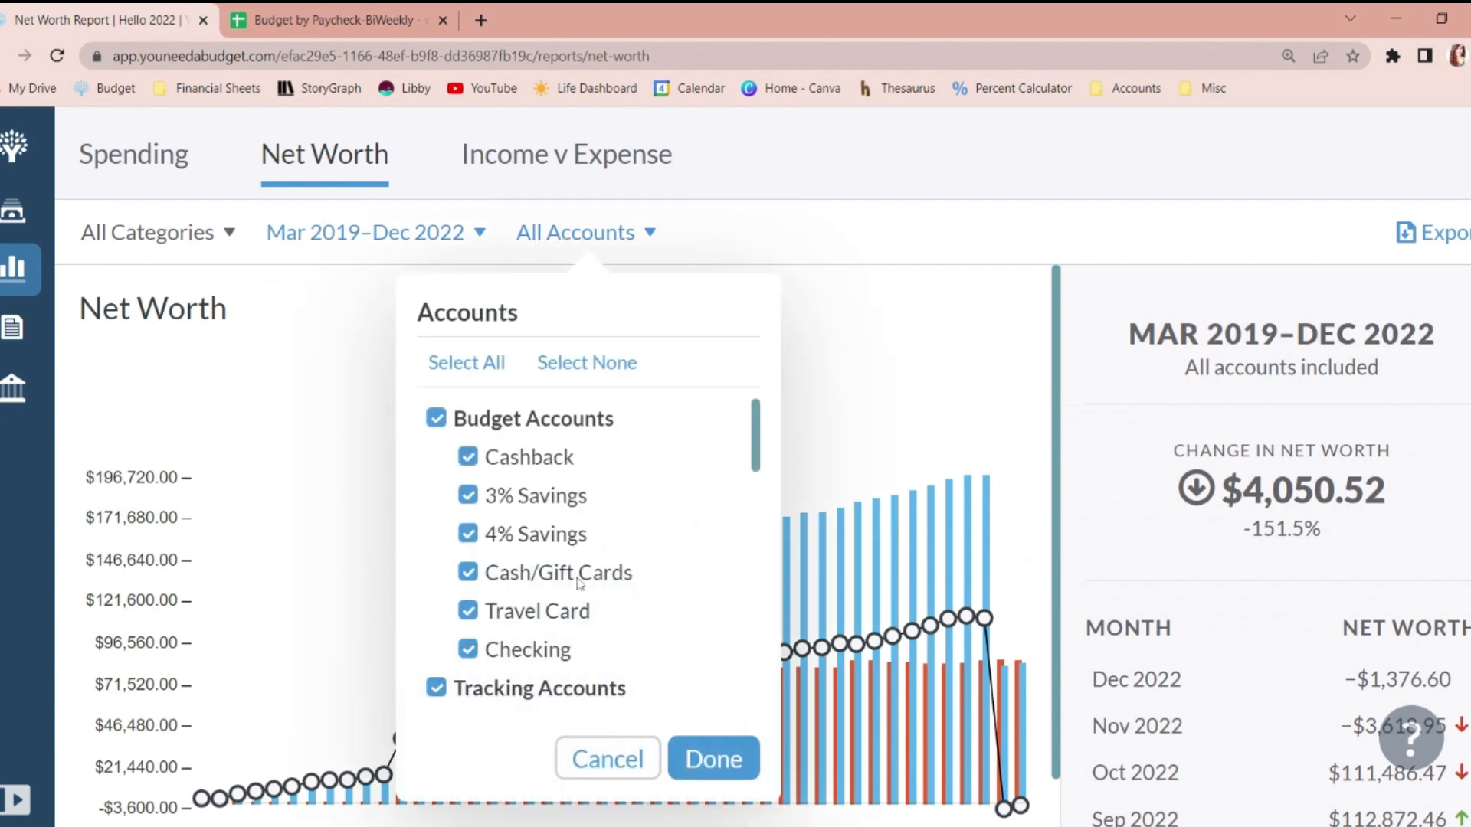
click(755, 521)
drag(756, 521, 758, 635)
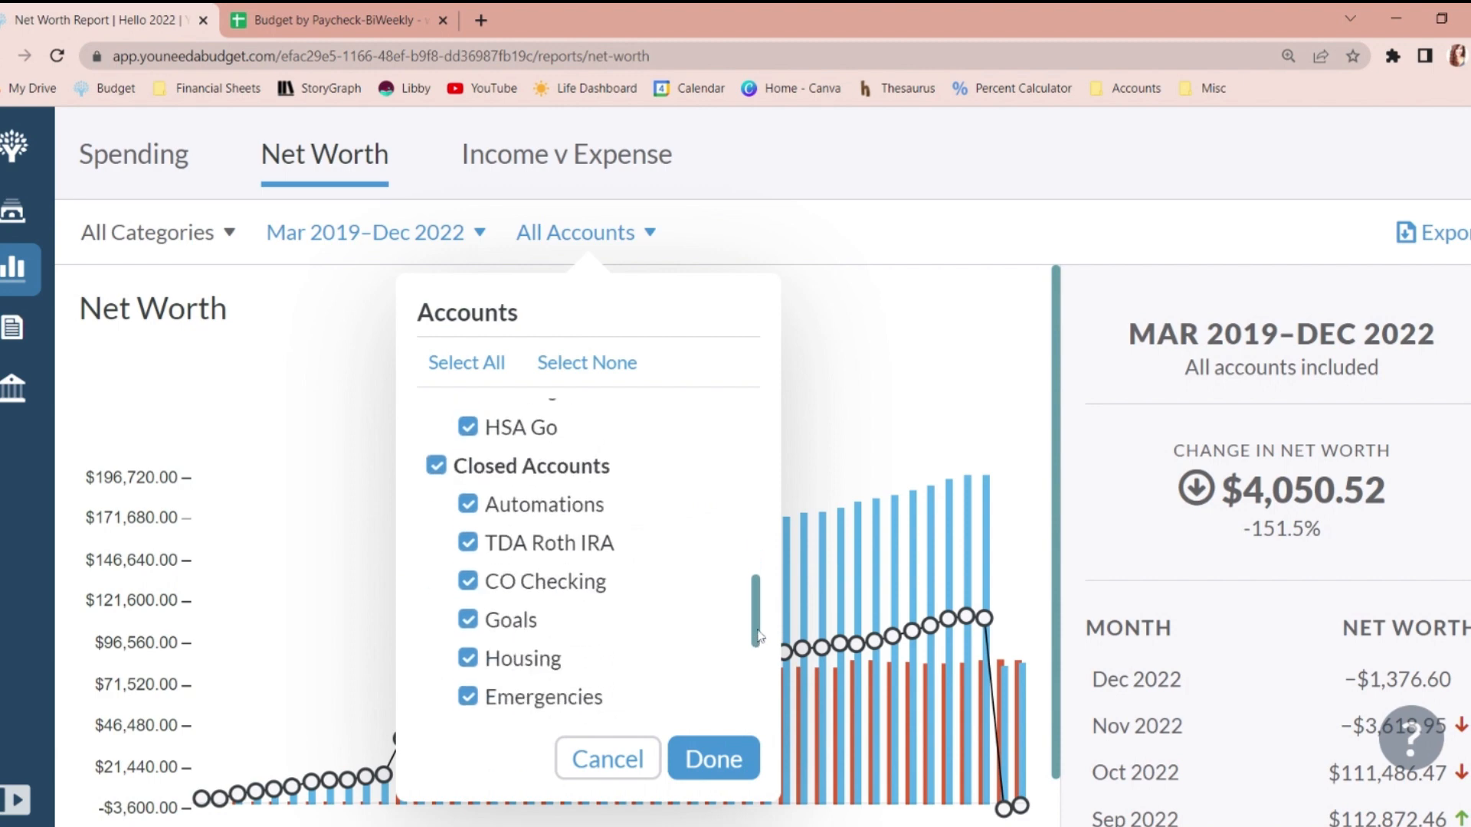
Return to the December 2022 budget and collapse the Basic Expenses and Lifestyle Expenses groups.
click(11, 213)
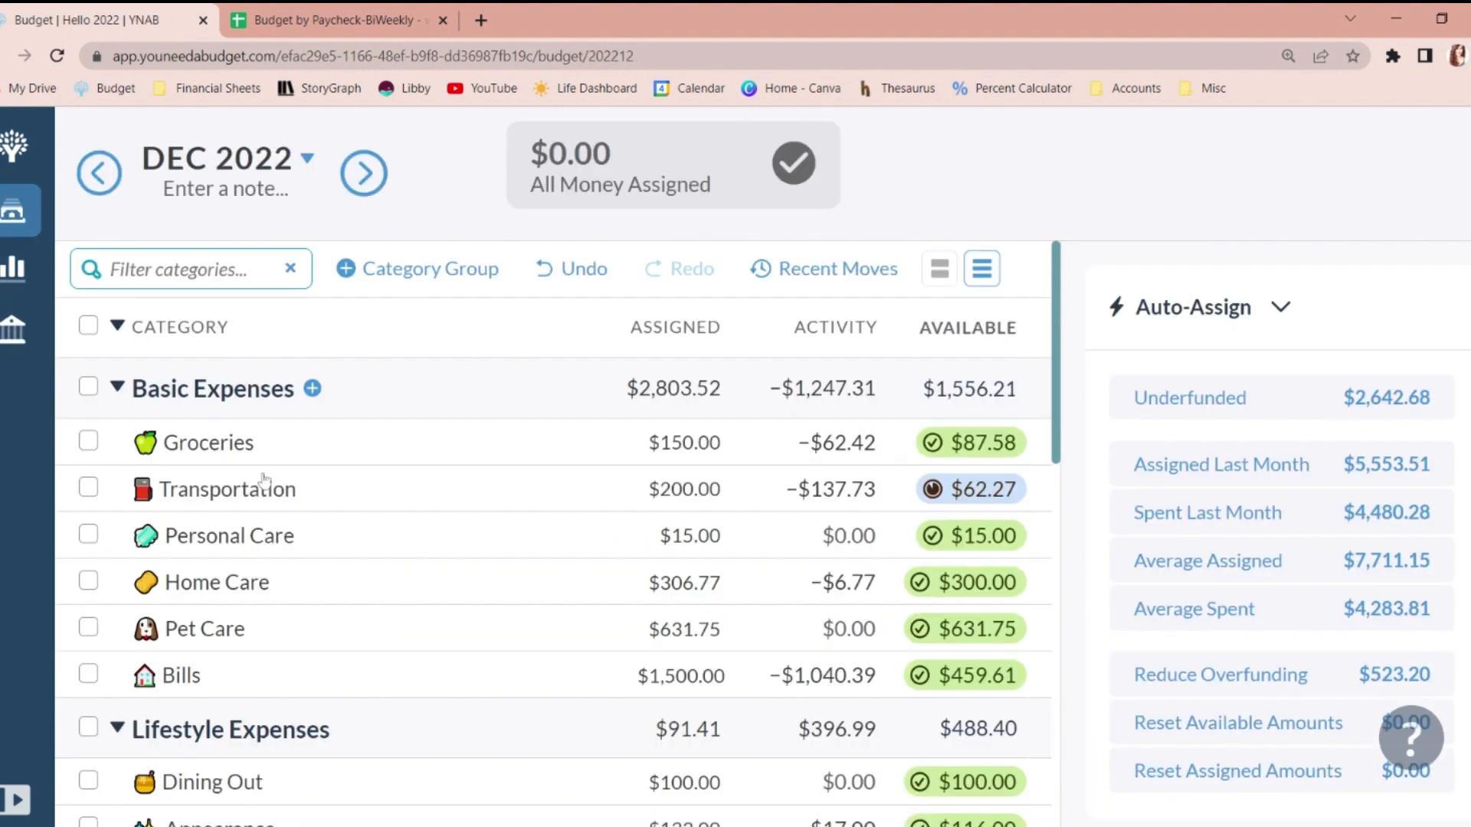
click(117, 383)
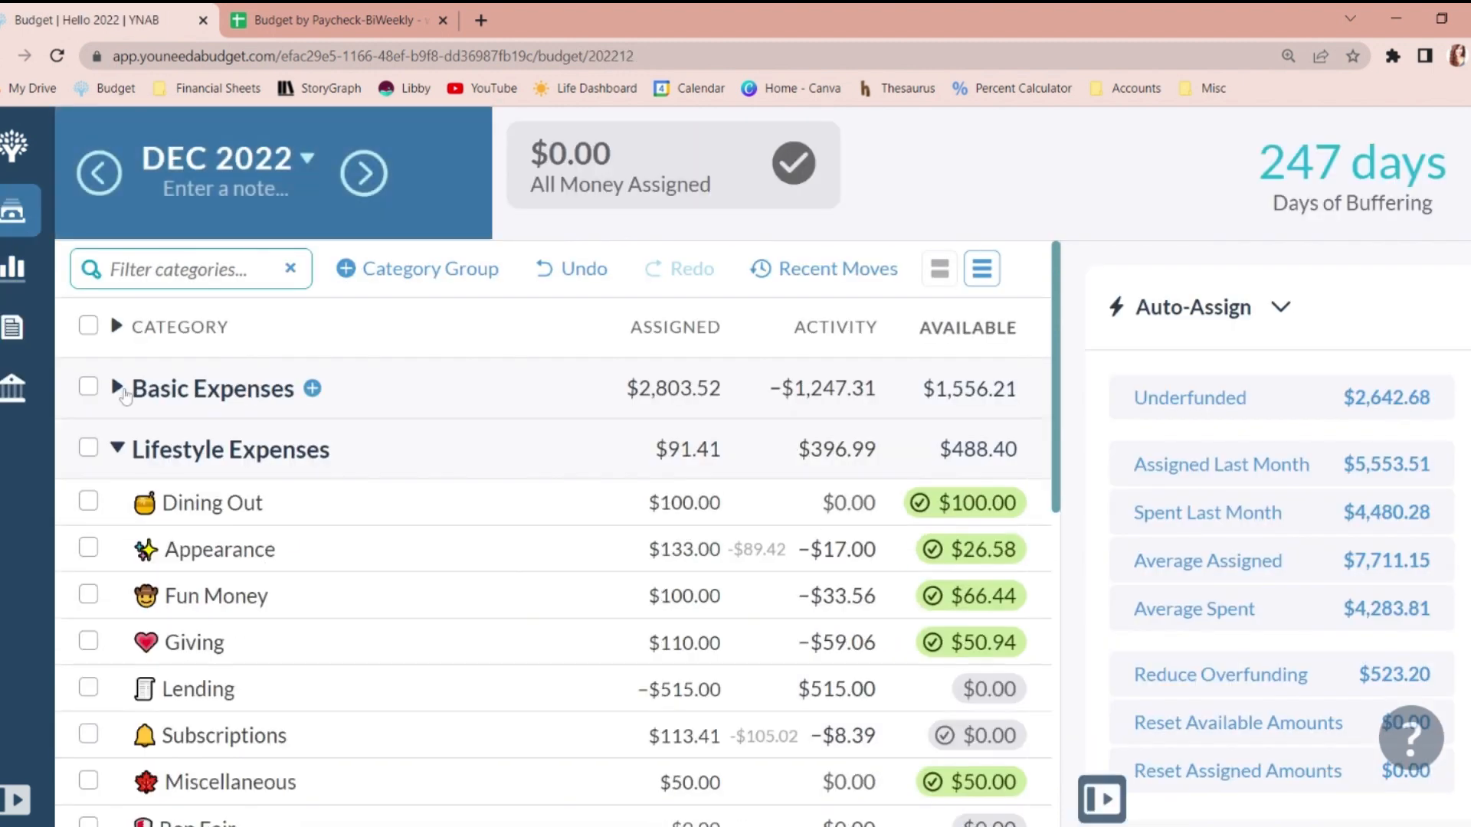
click(117, 449)
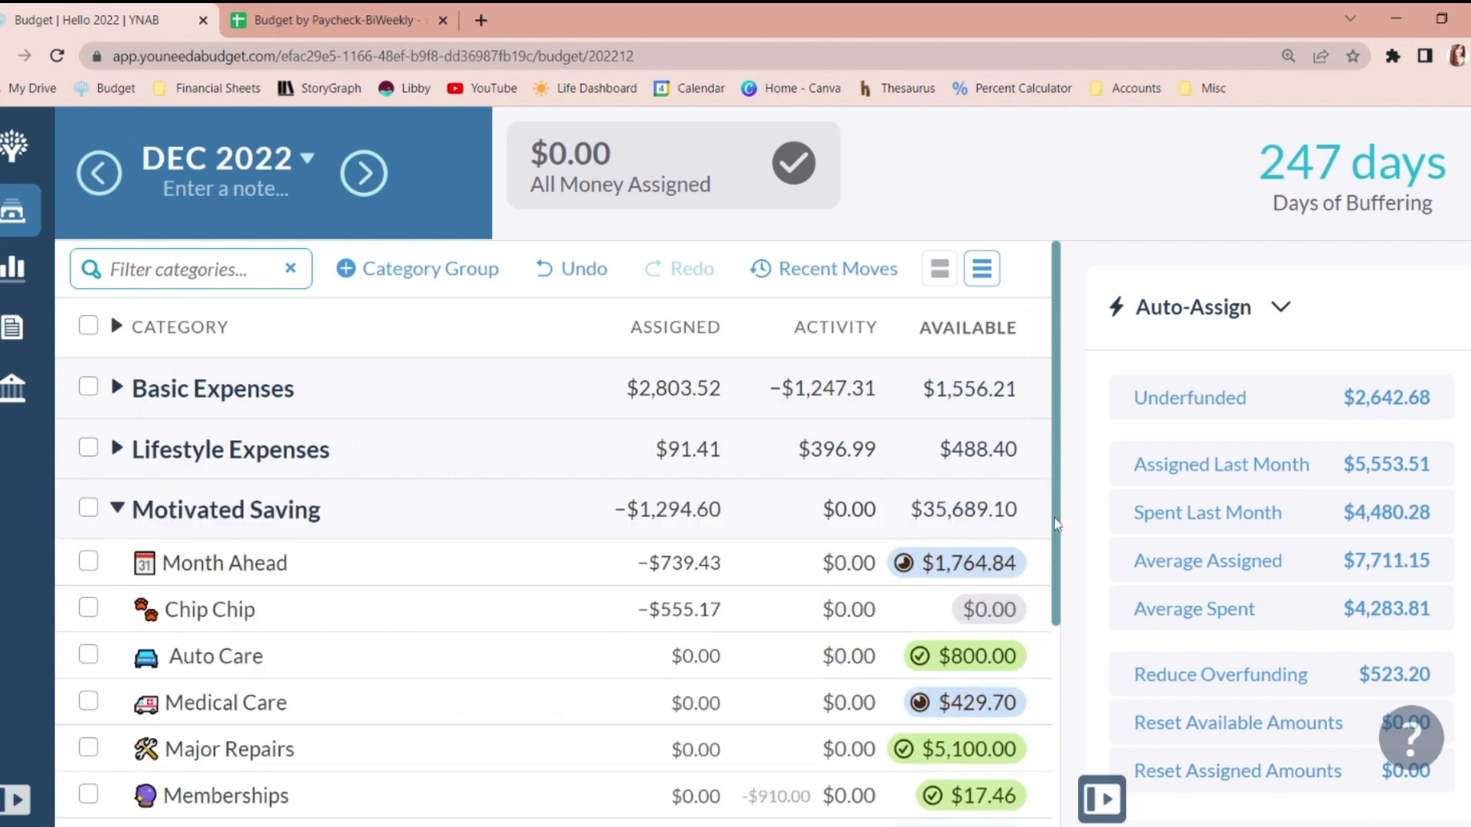
Examine the Memberships category's available balance, upcoming transaction amount and yearly notes, and deselect the category.
scroll(455, 582, down, 3)
click(455, 582)
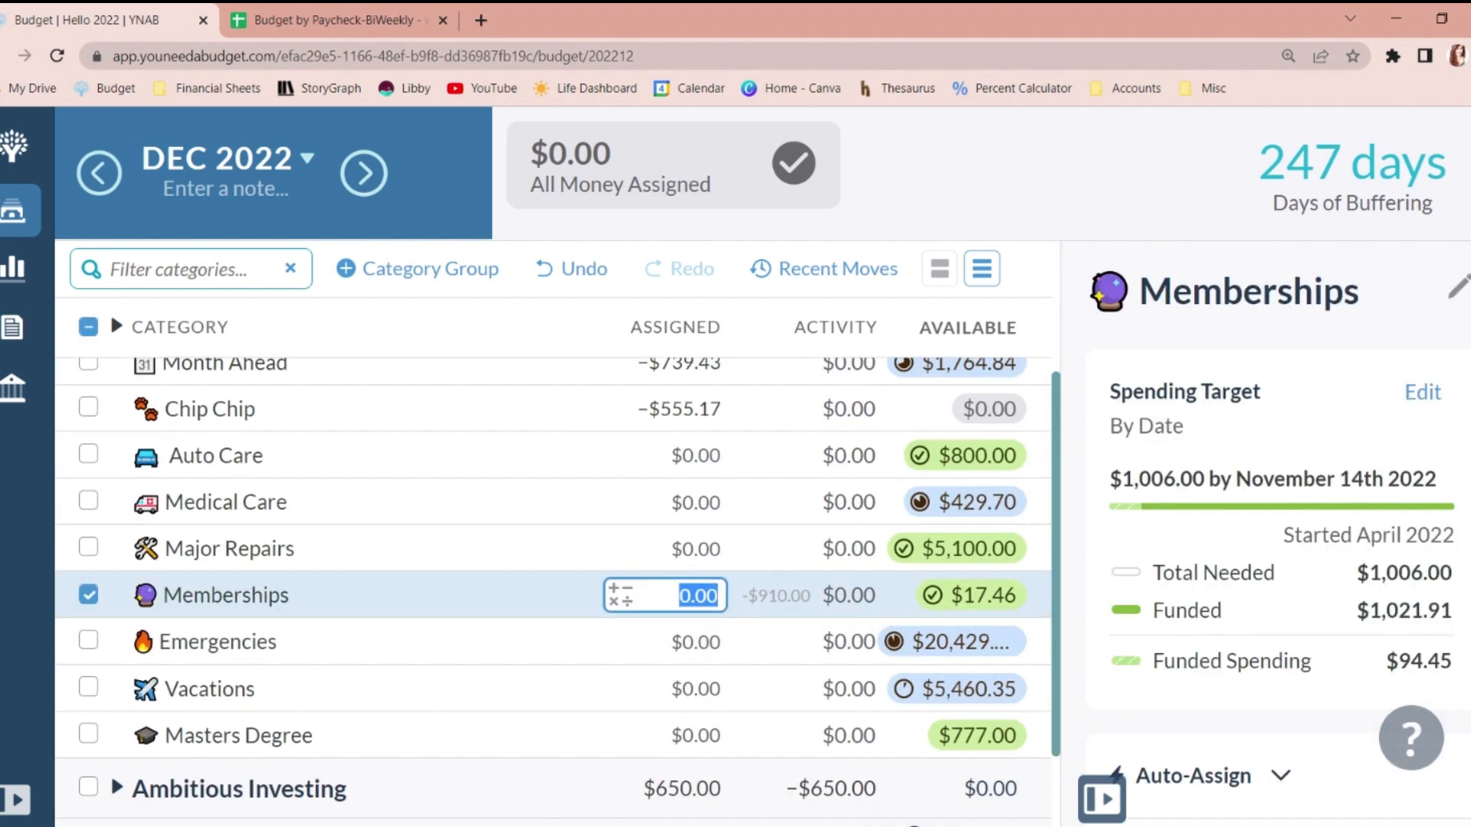
scroll(1271, 536, down, 8)
scroll(1271, 536, up, 1)
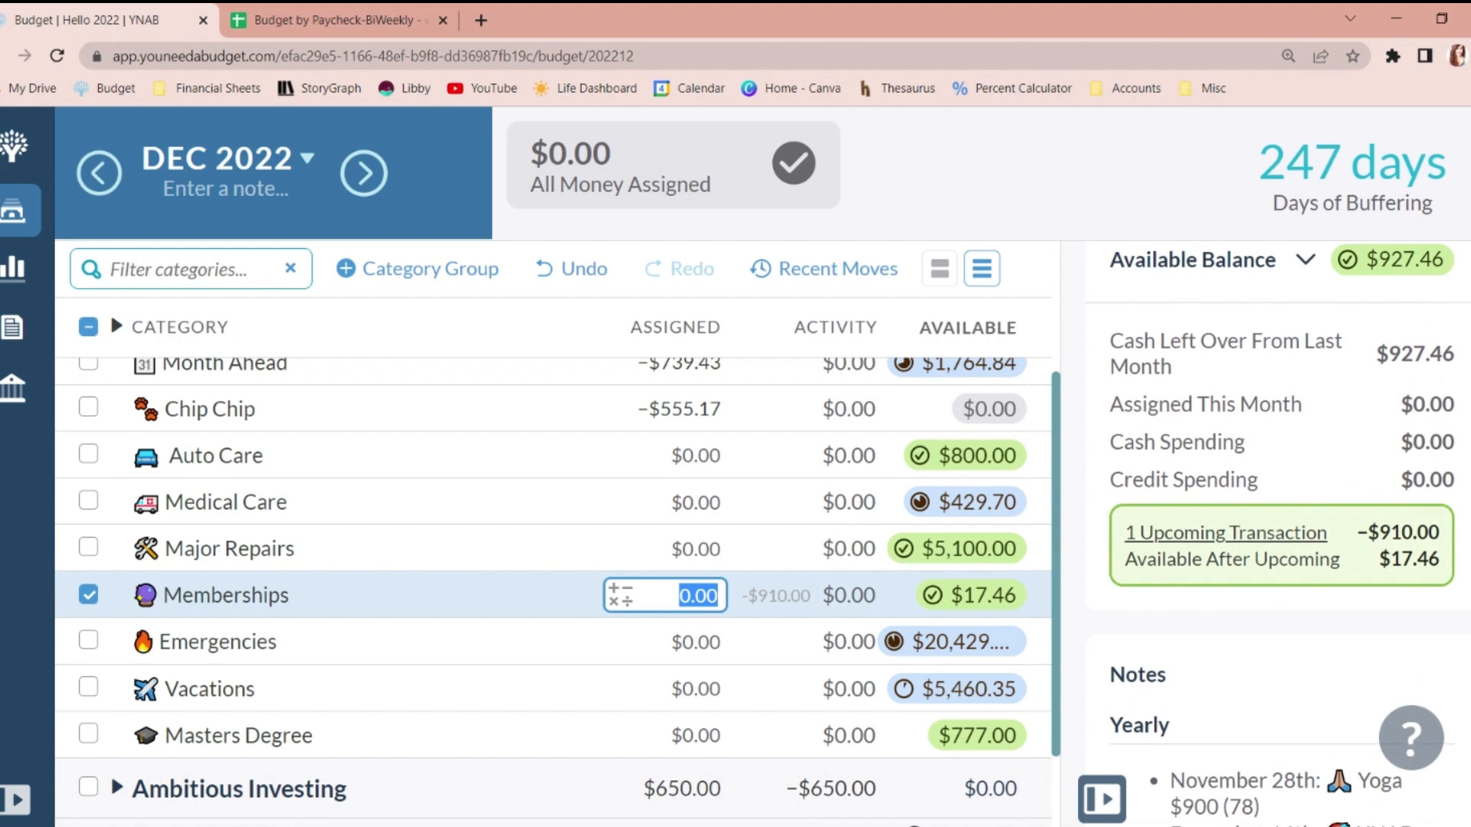
double_click(1409, 532)
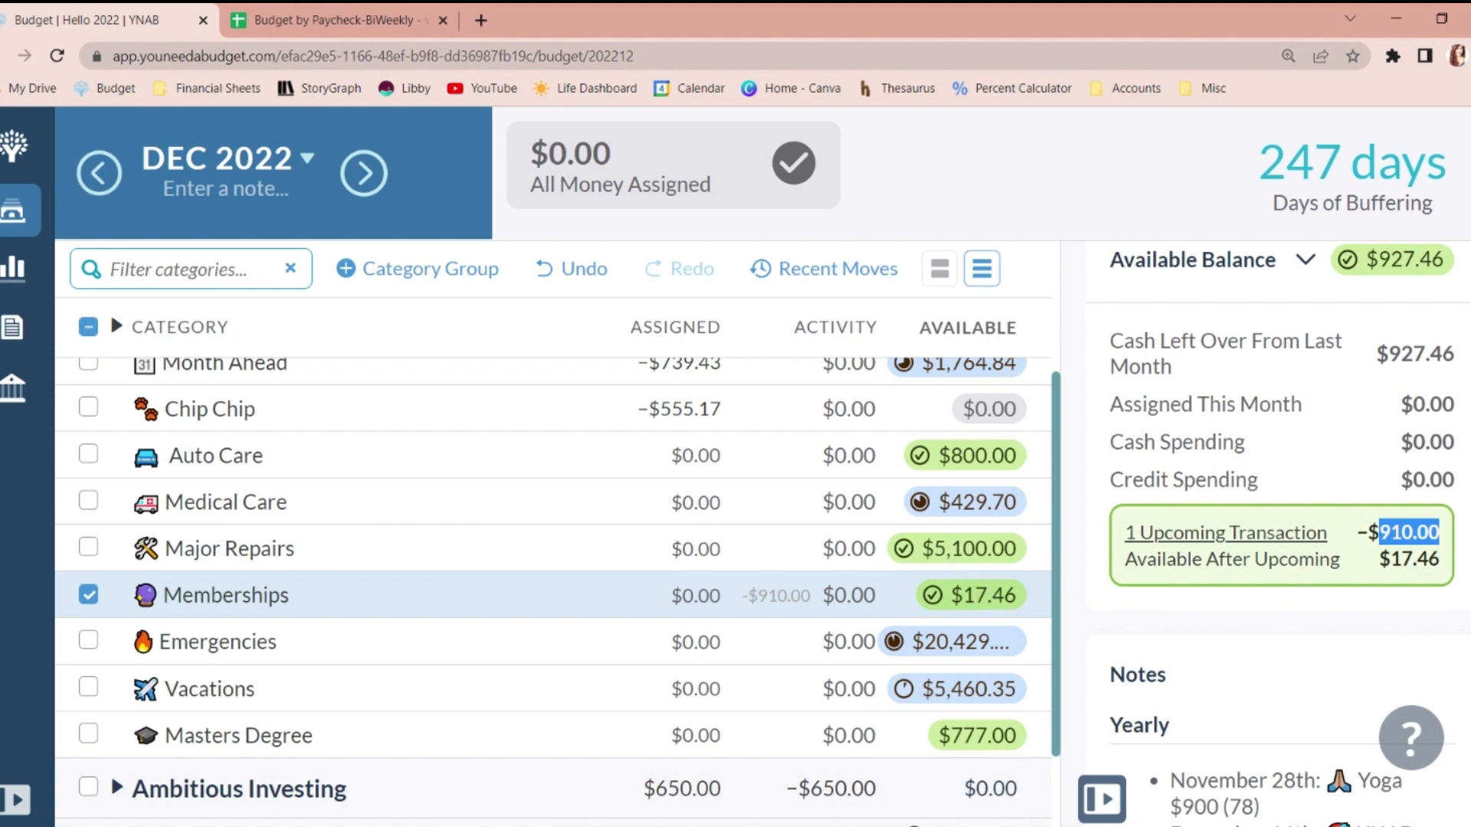
click(854, 605)
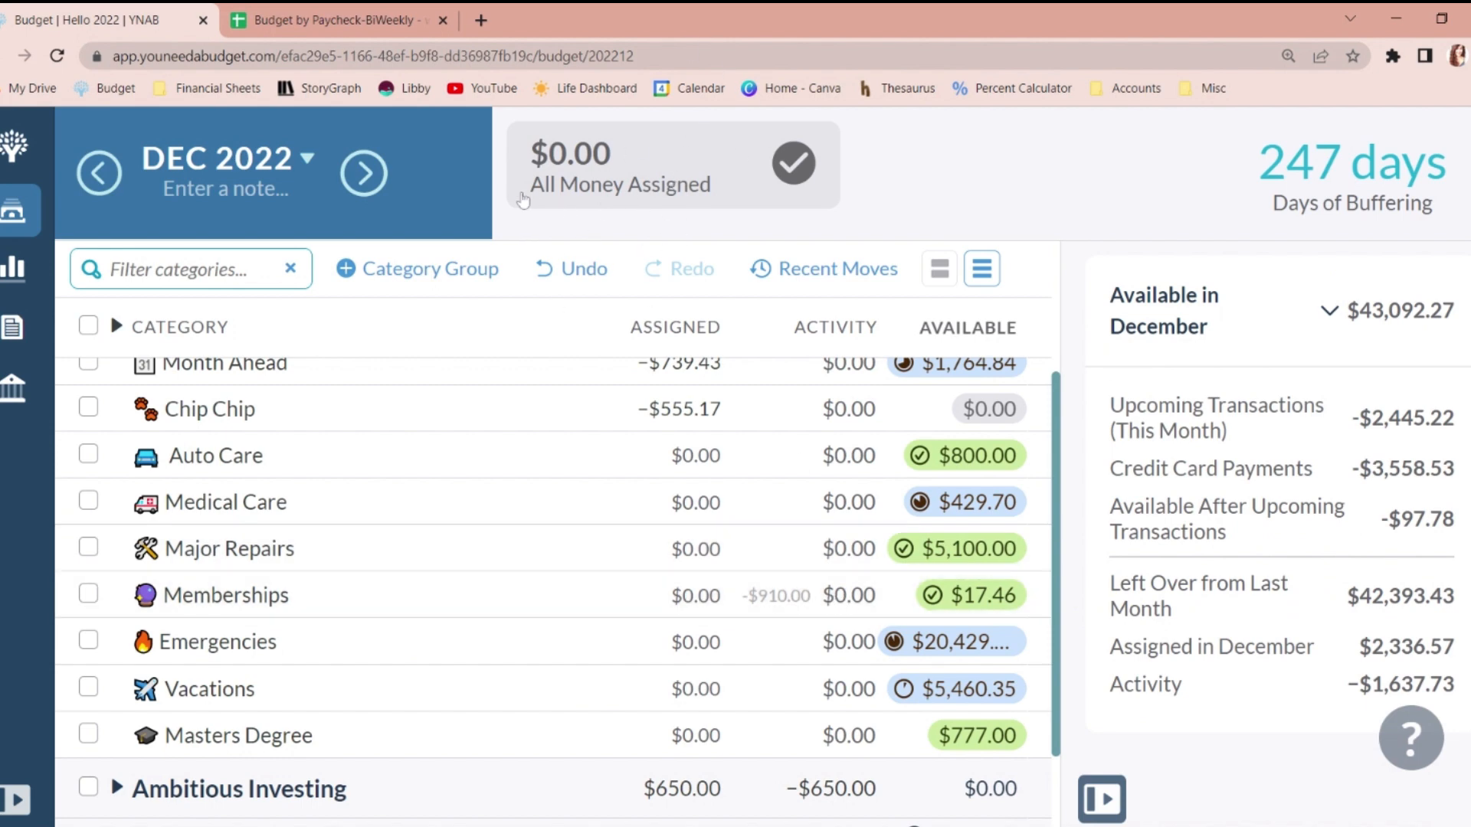
Open the Net Worth report, review the tracking accounts included in its account filter, and inspect the December 2022 debts, assets and net worth.
click(13, 268)
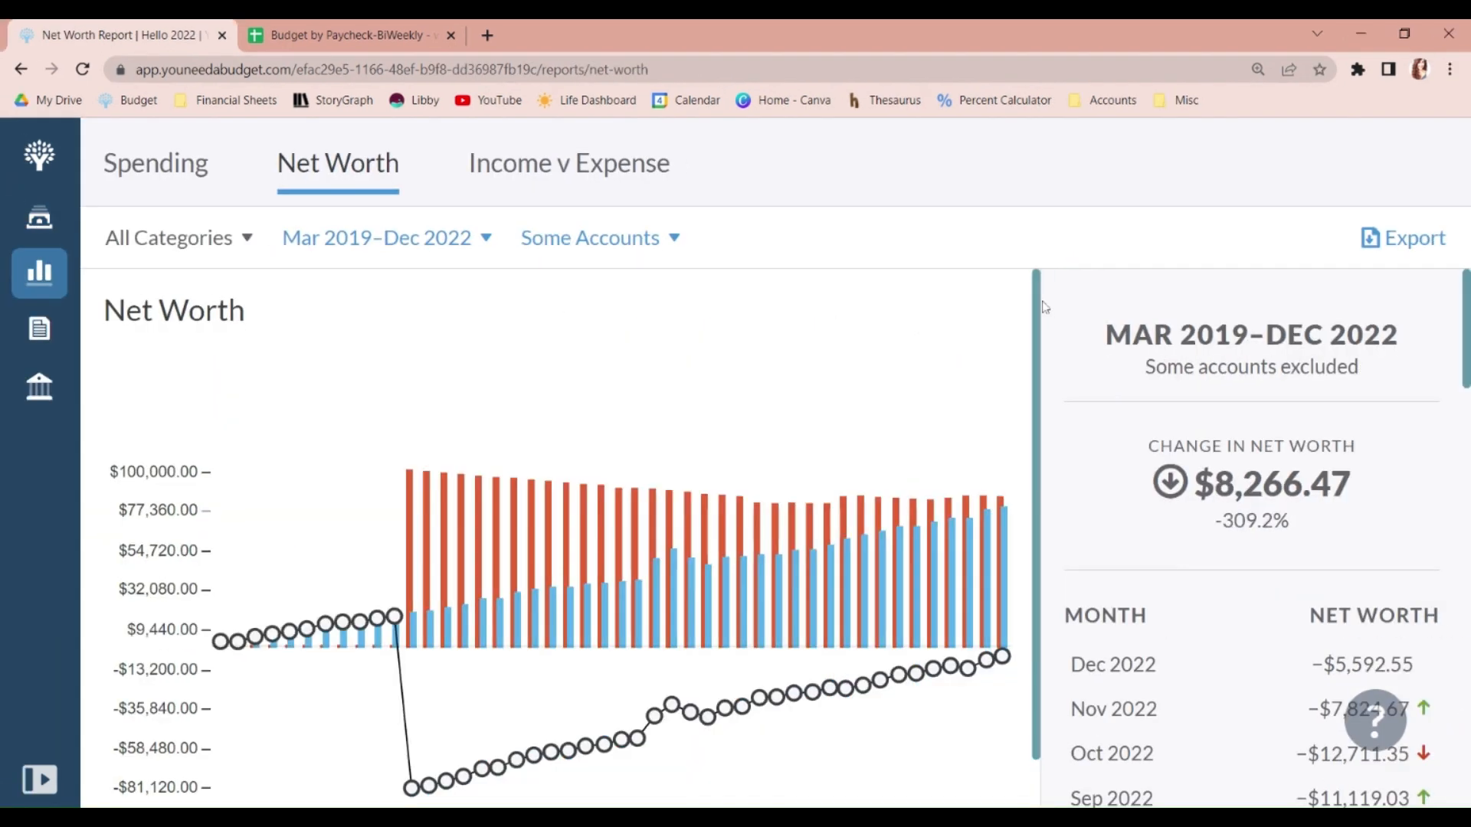
scroll(1038, 318, down, 1)
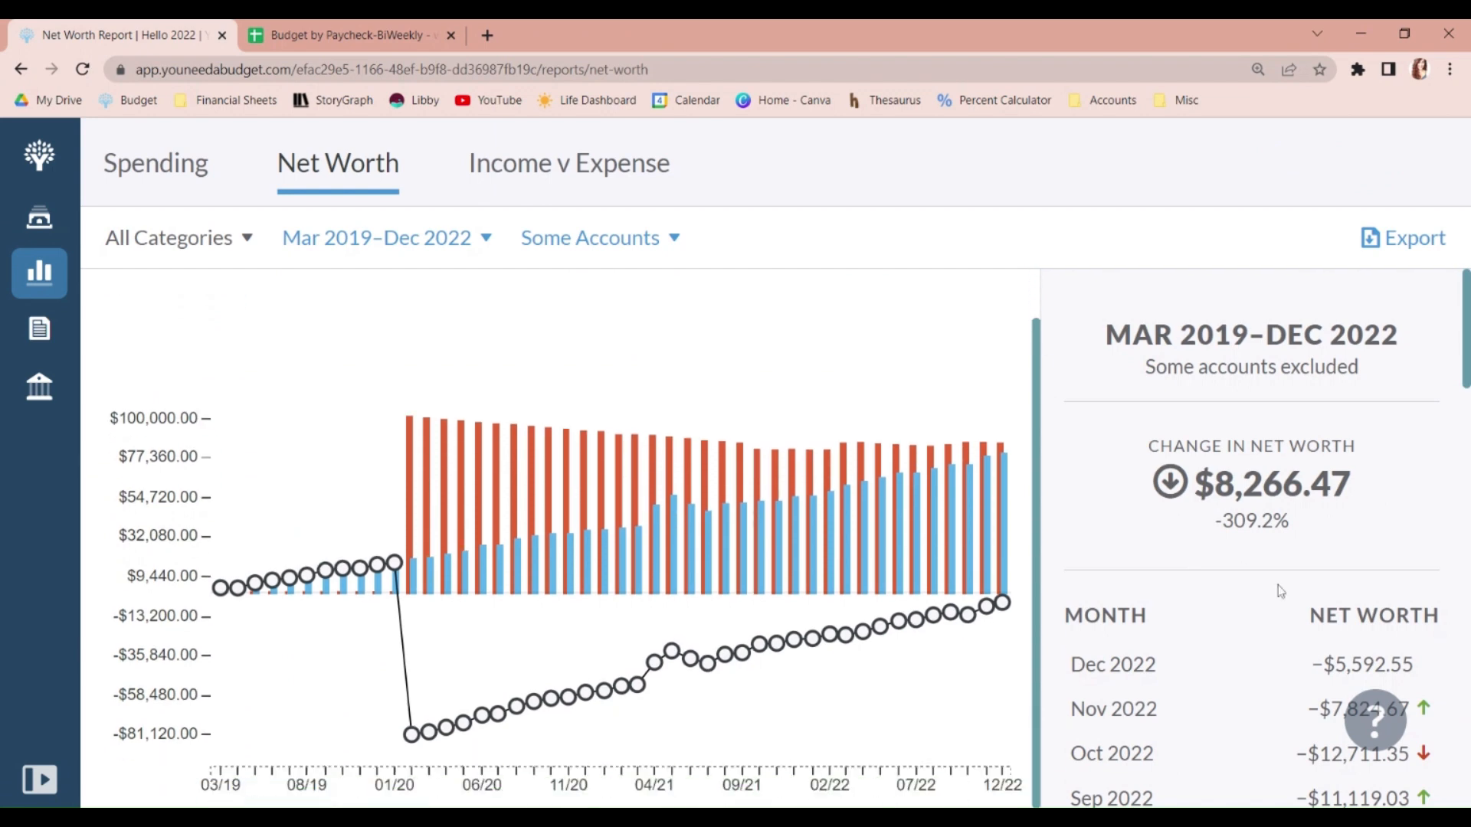
click(578, 241)
drag(760, 427, 760, 546)
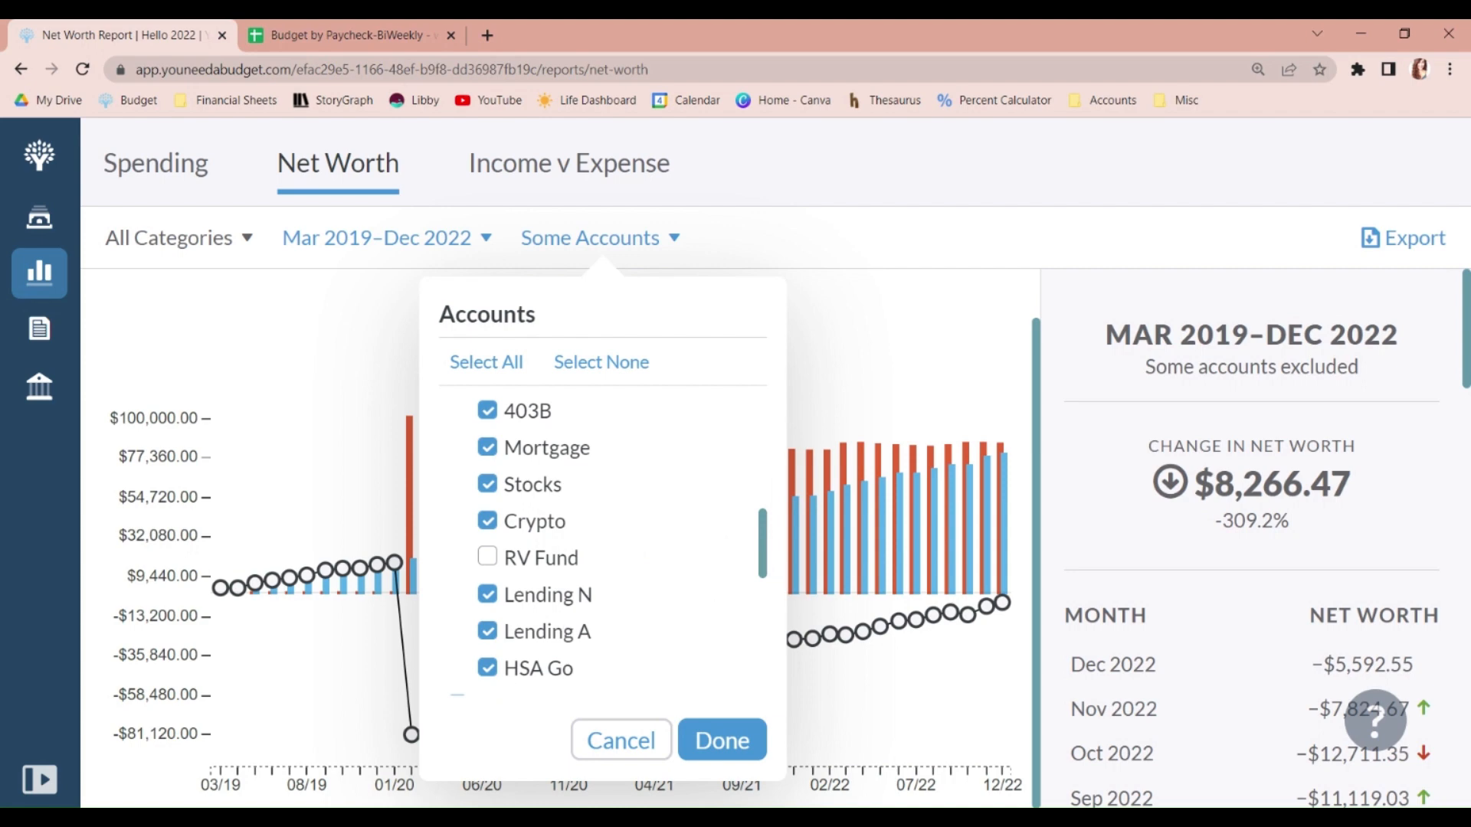
click(723, 742)
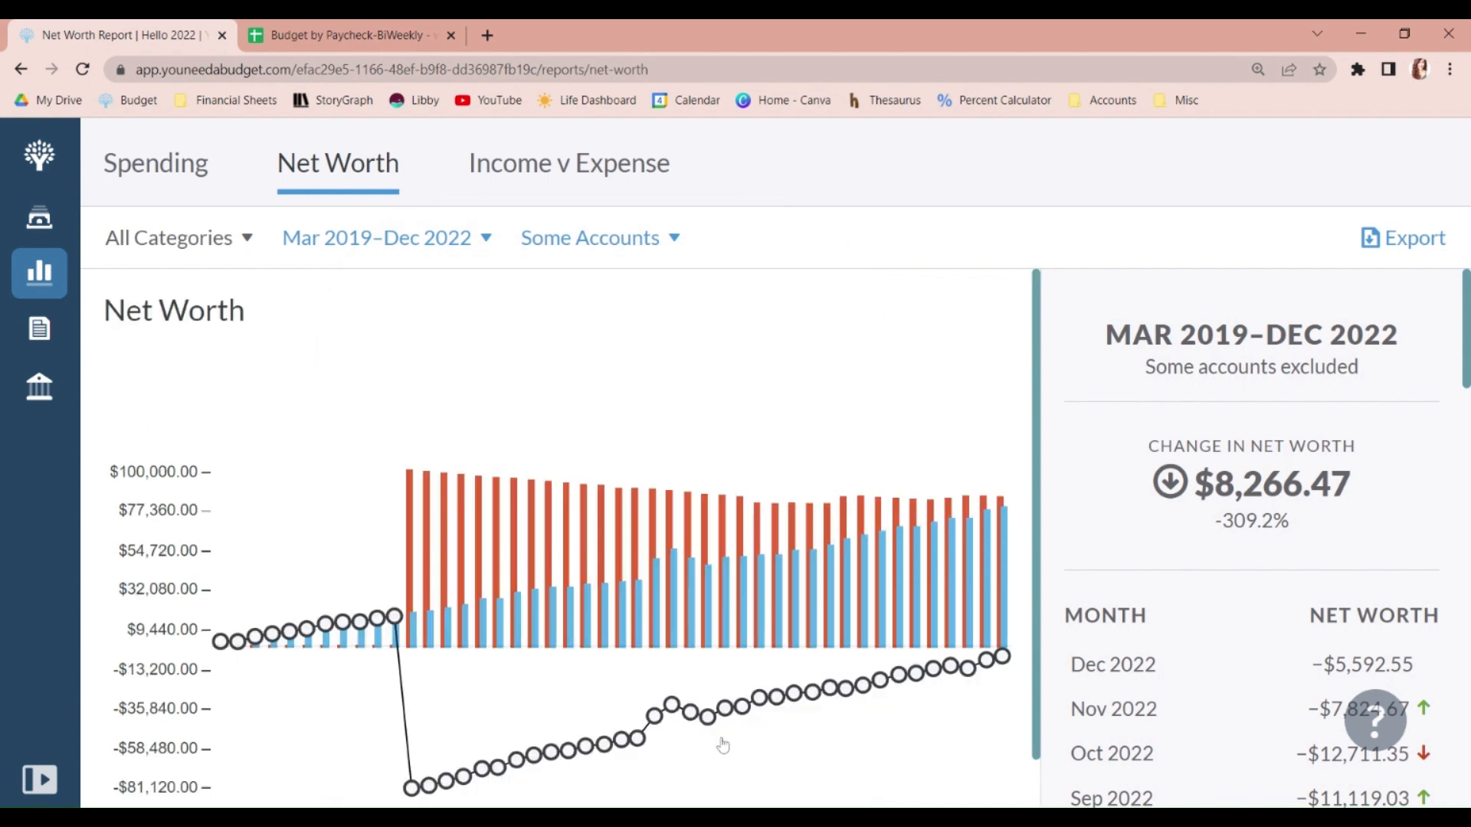
scroll(1036, 364, down, 1)
mouse_move(1004, 479)
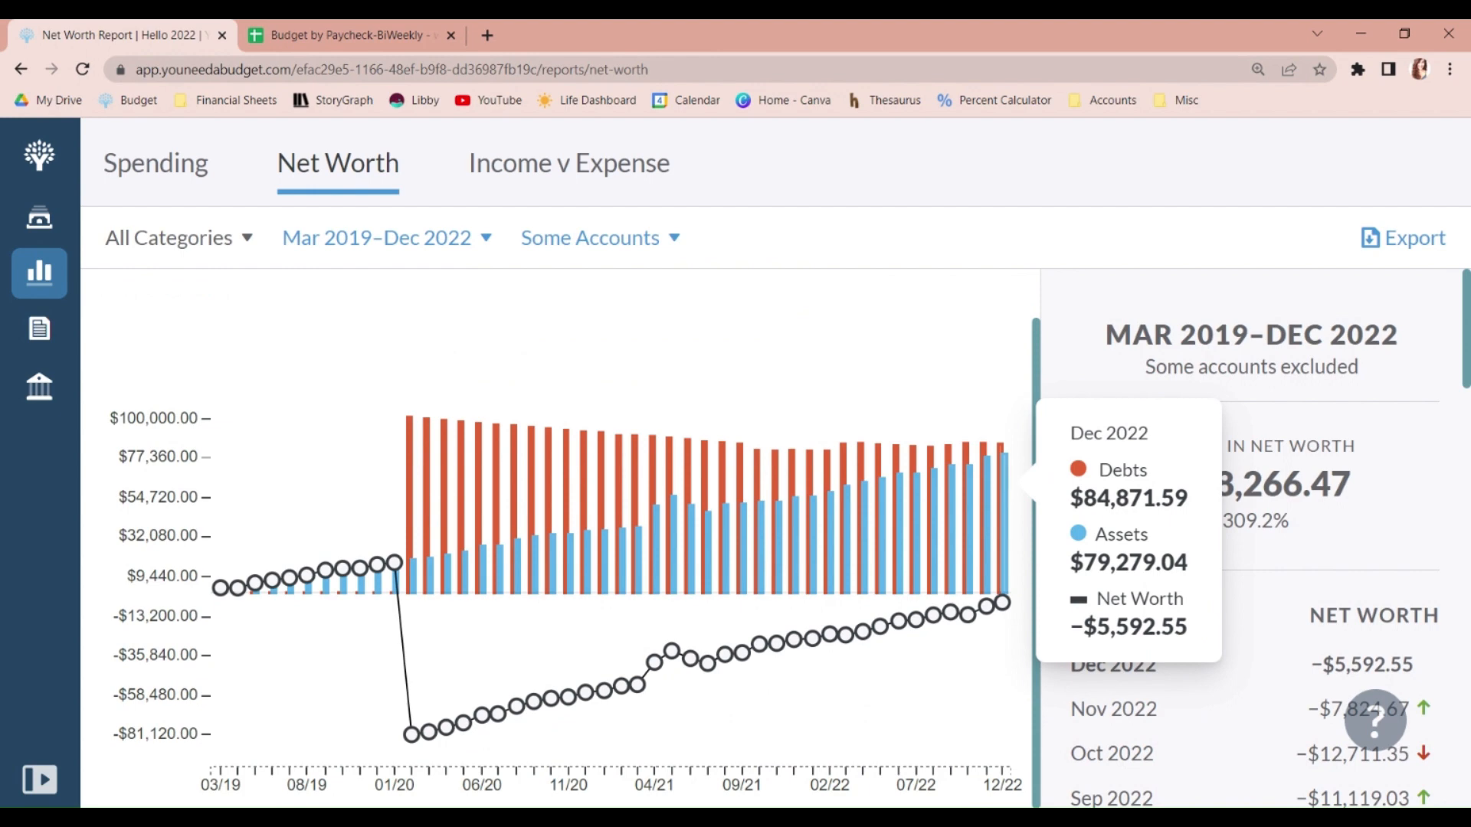
Include the Home Value account in the Net Worth report's account filter and apply the selection.
click(582, 238)
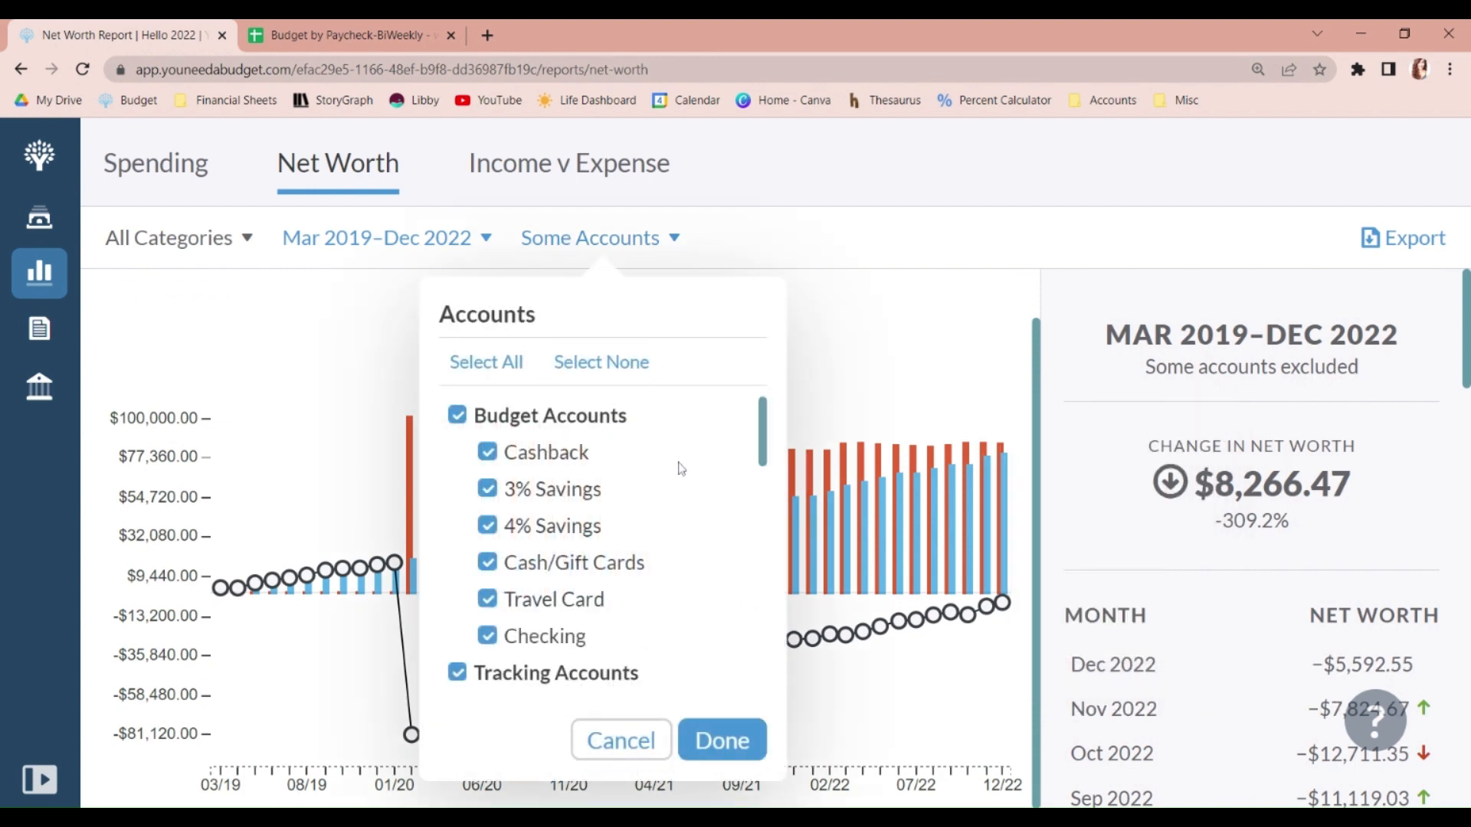
drag(763, 444, 747, 703)
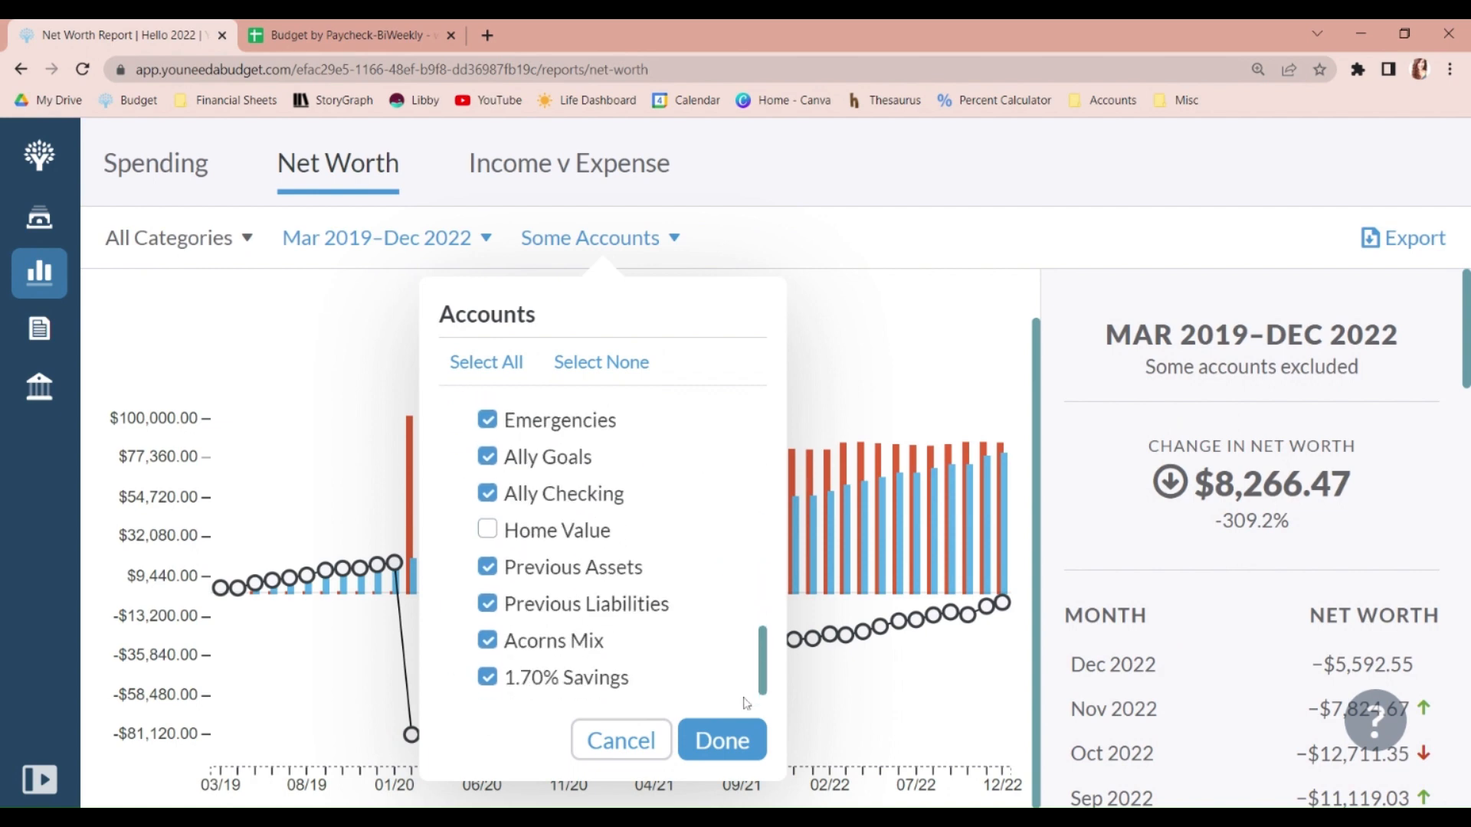
click(487, 530)
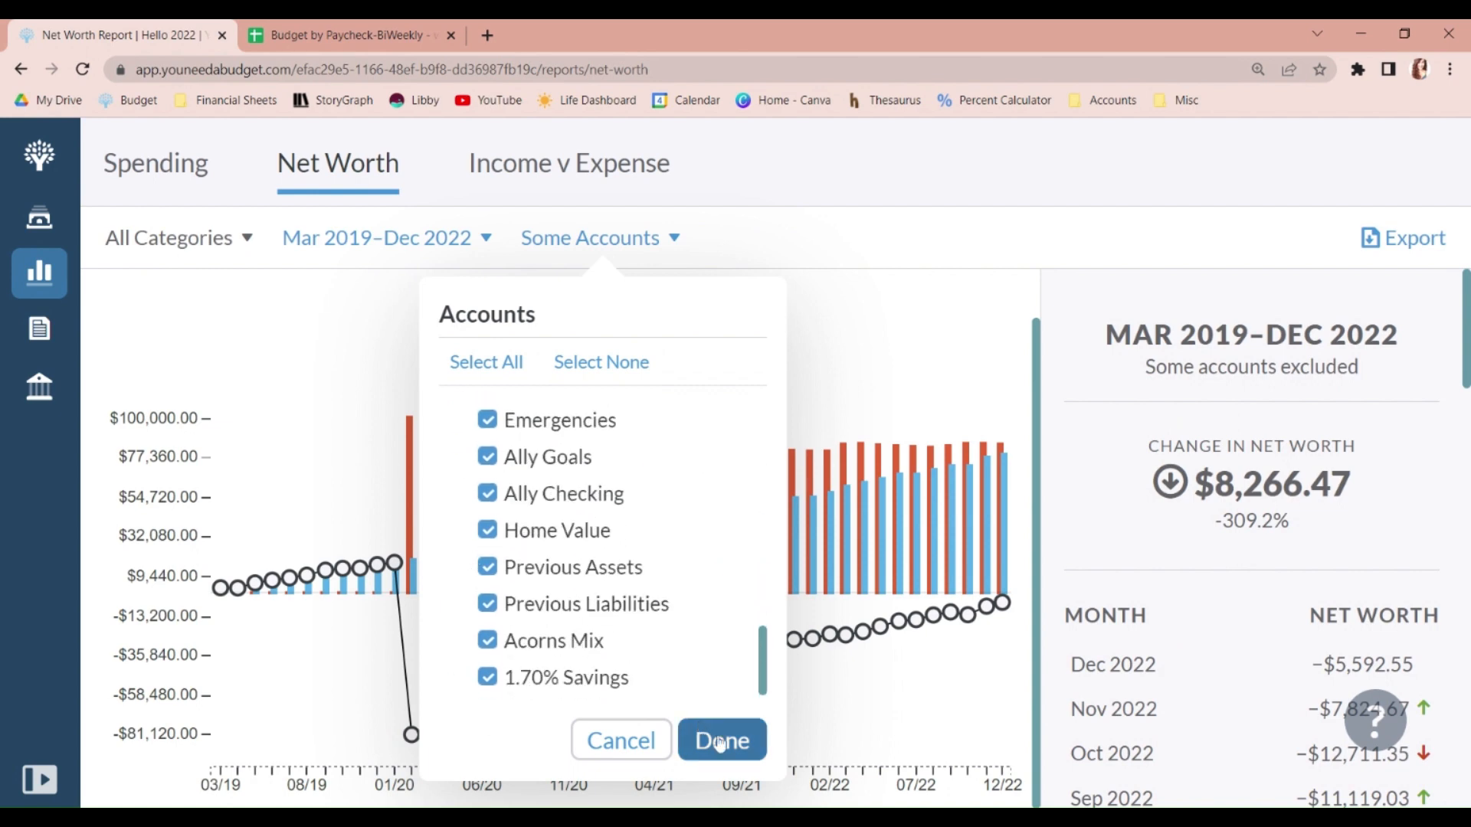
click(719, 741)
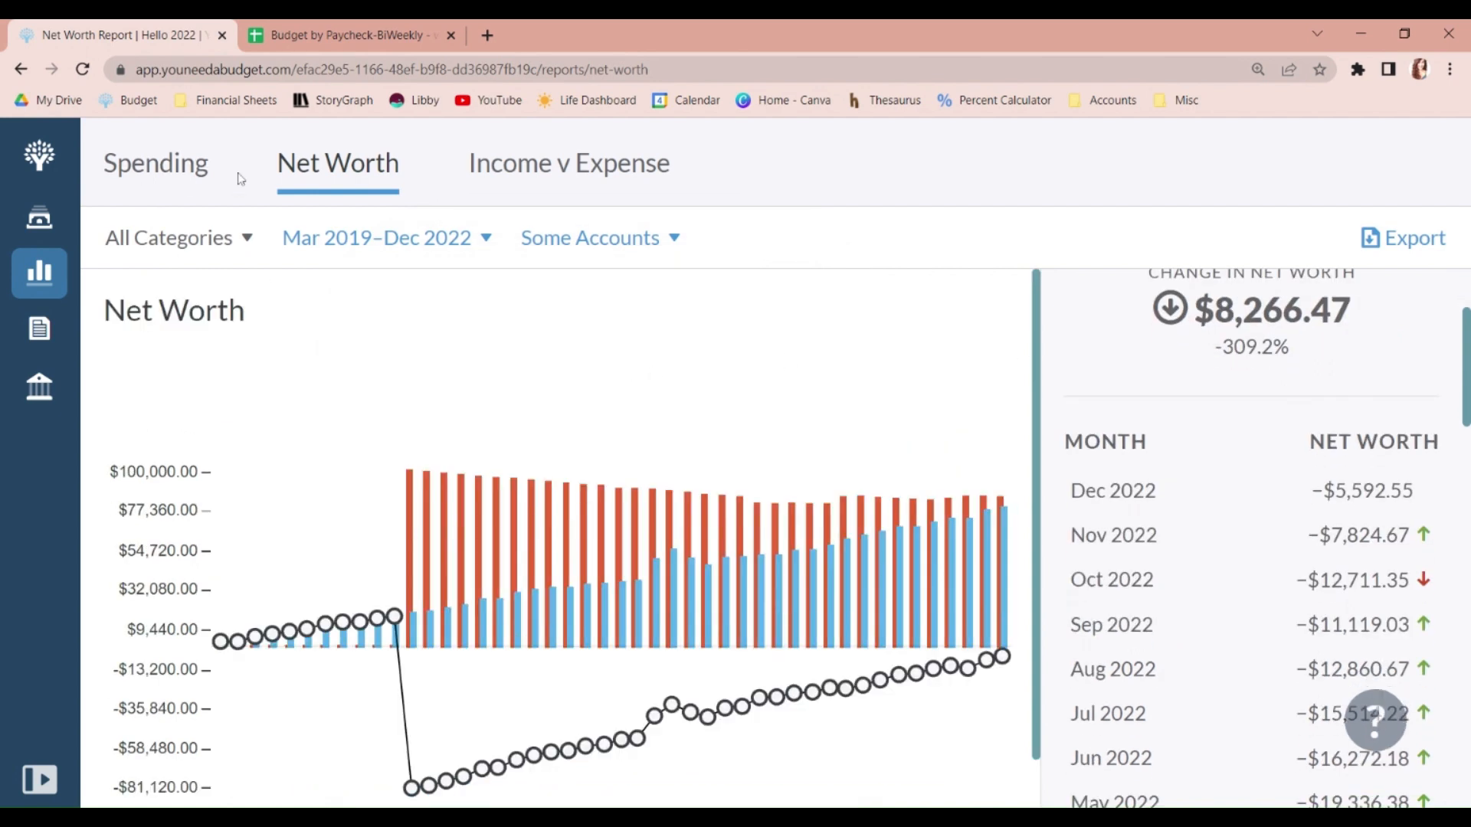